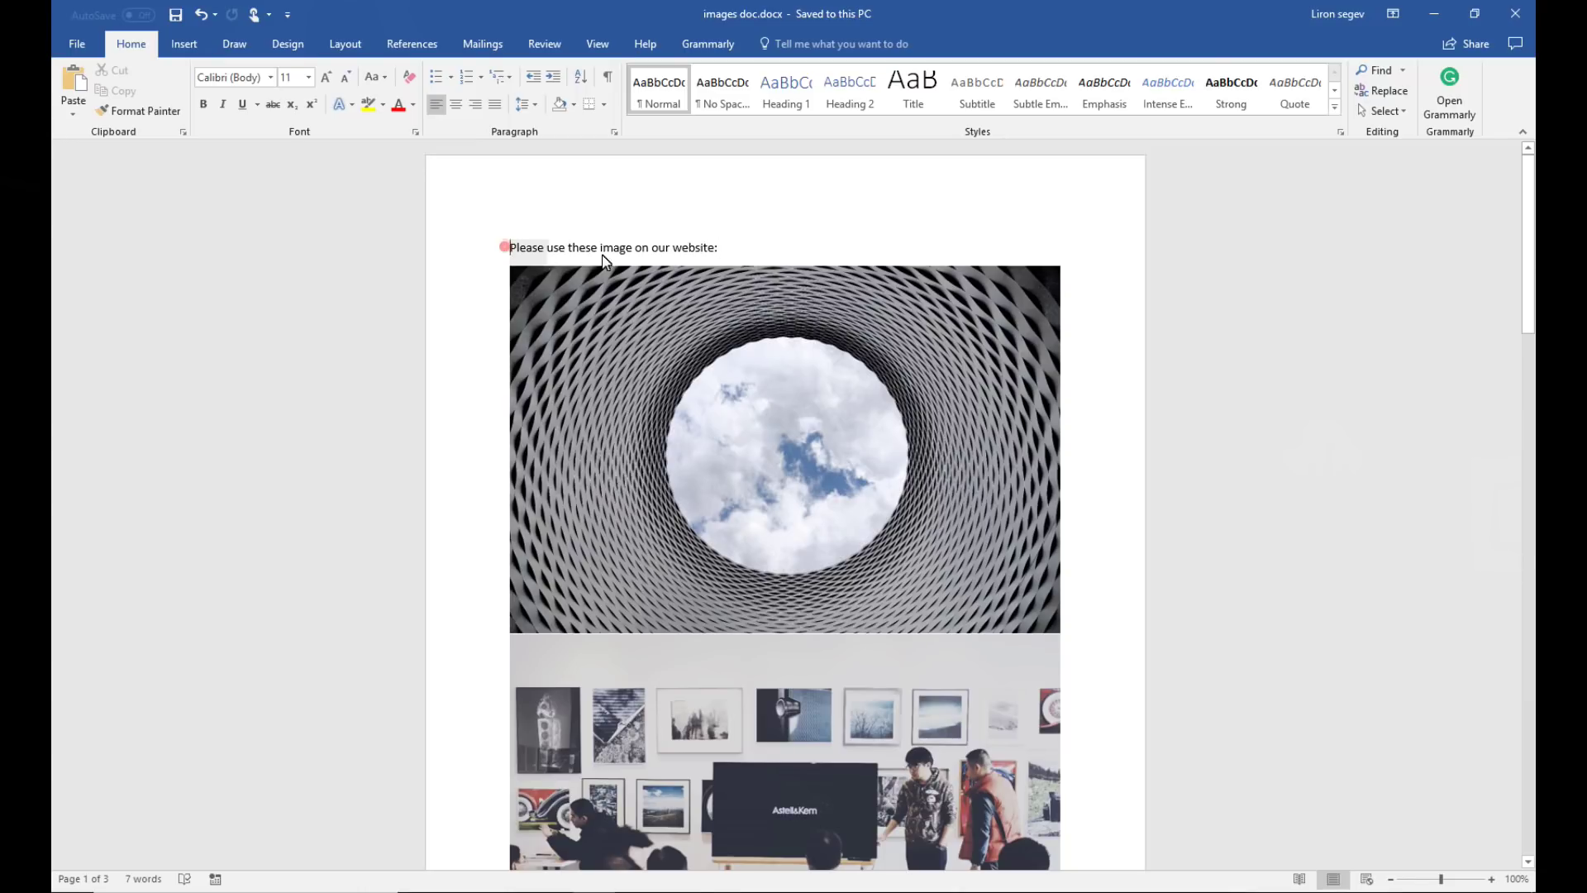
# Save the document's first picture as a JPEG named 'image' in the doc test folder
pyautogui.moveTo(507, 251); pyautogui.dragTo(776, 250)
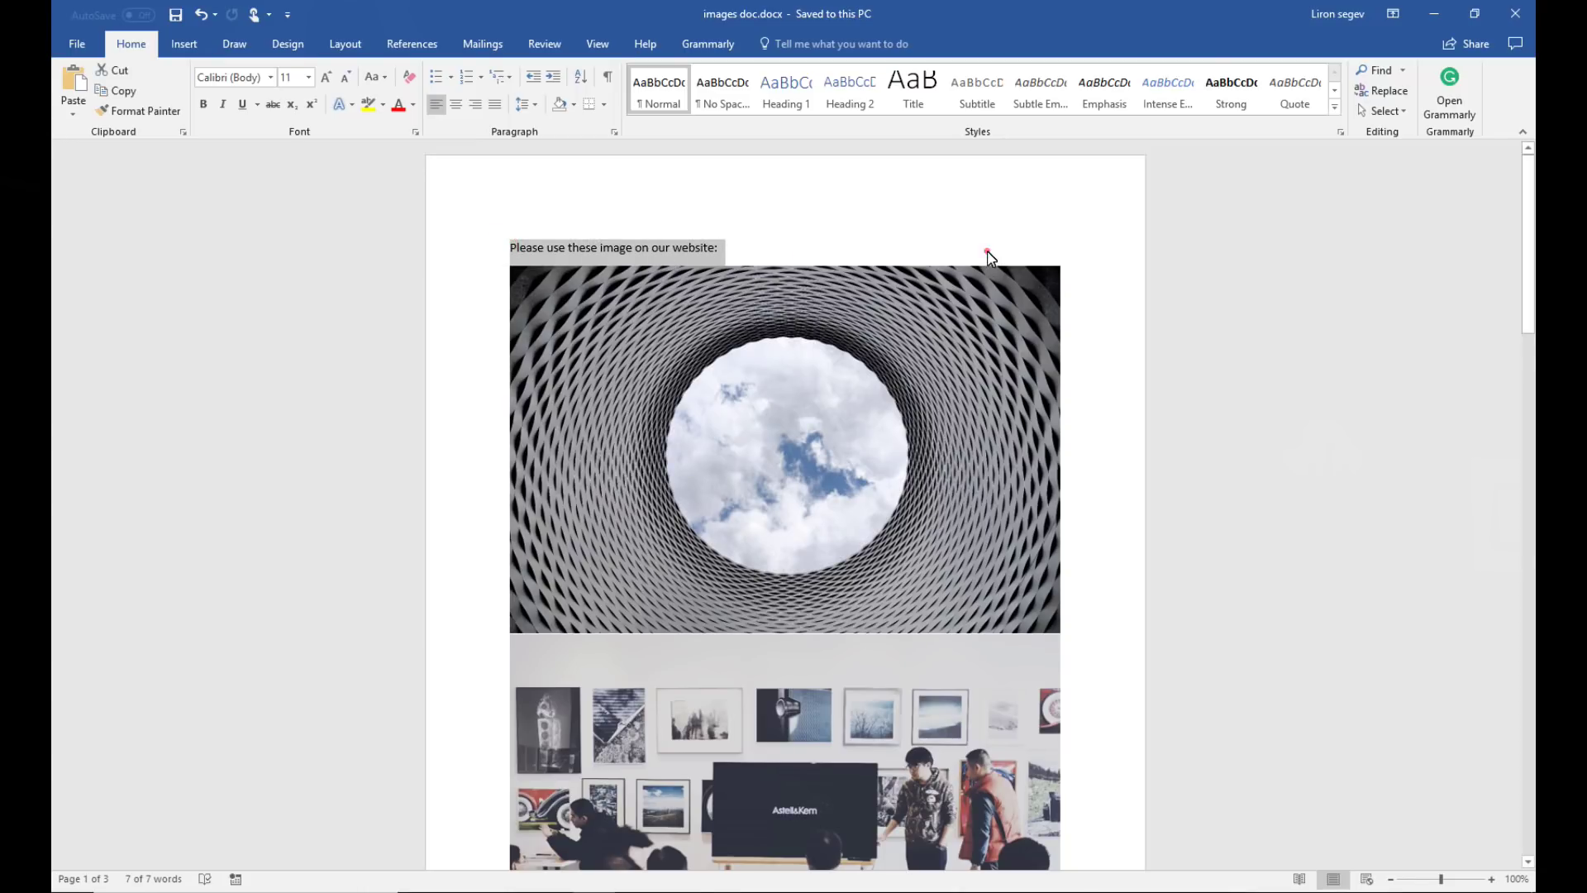
pyautogui.rightClick(913, 385)
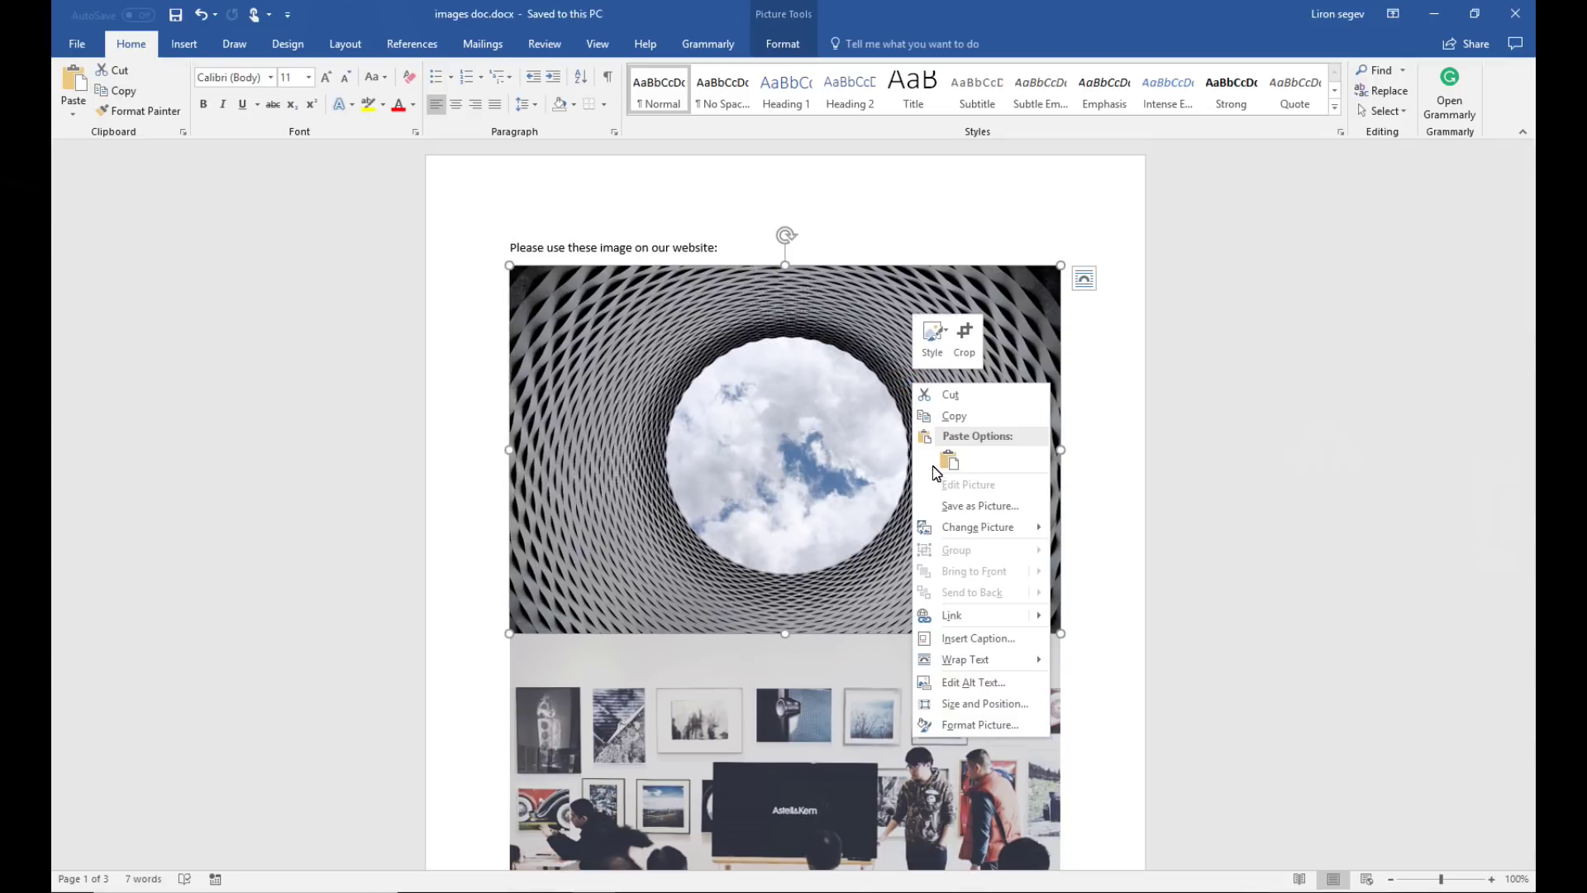
pyautogui.click(957, 506)
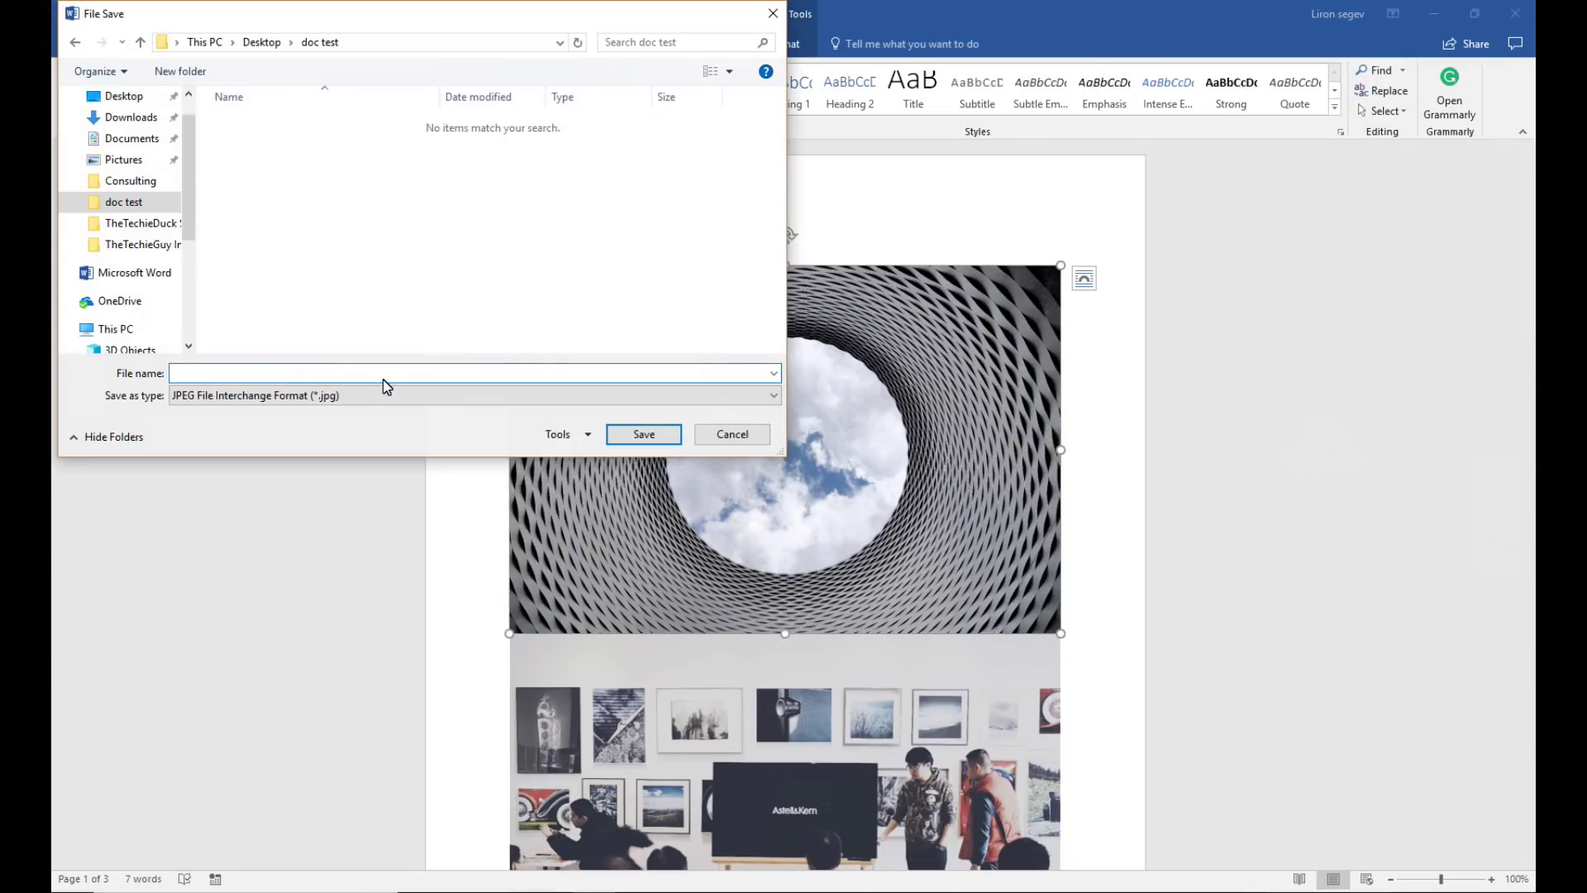
pyautogui.write('image 1')
pyautogui.click(632, 435)
pyautogui.scroll(-10, 973, 449)
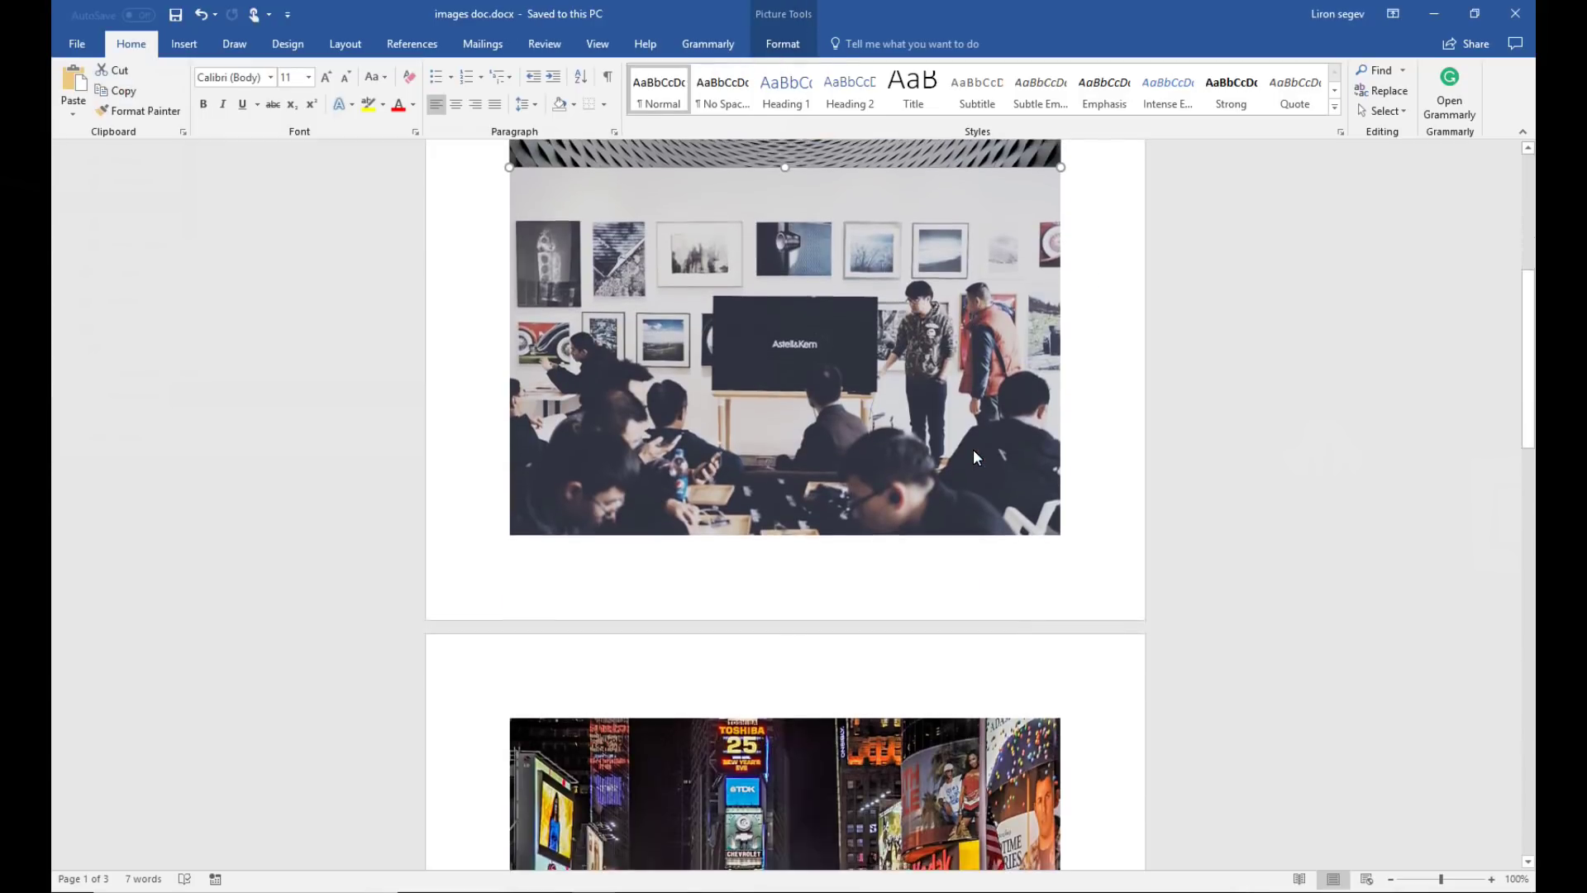
pyautogui.scroll(-15, 976, 458)
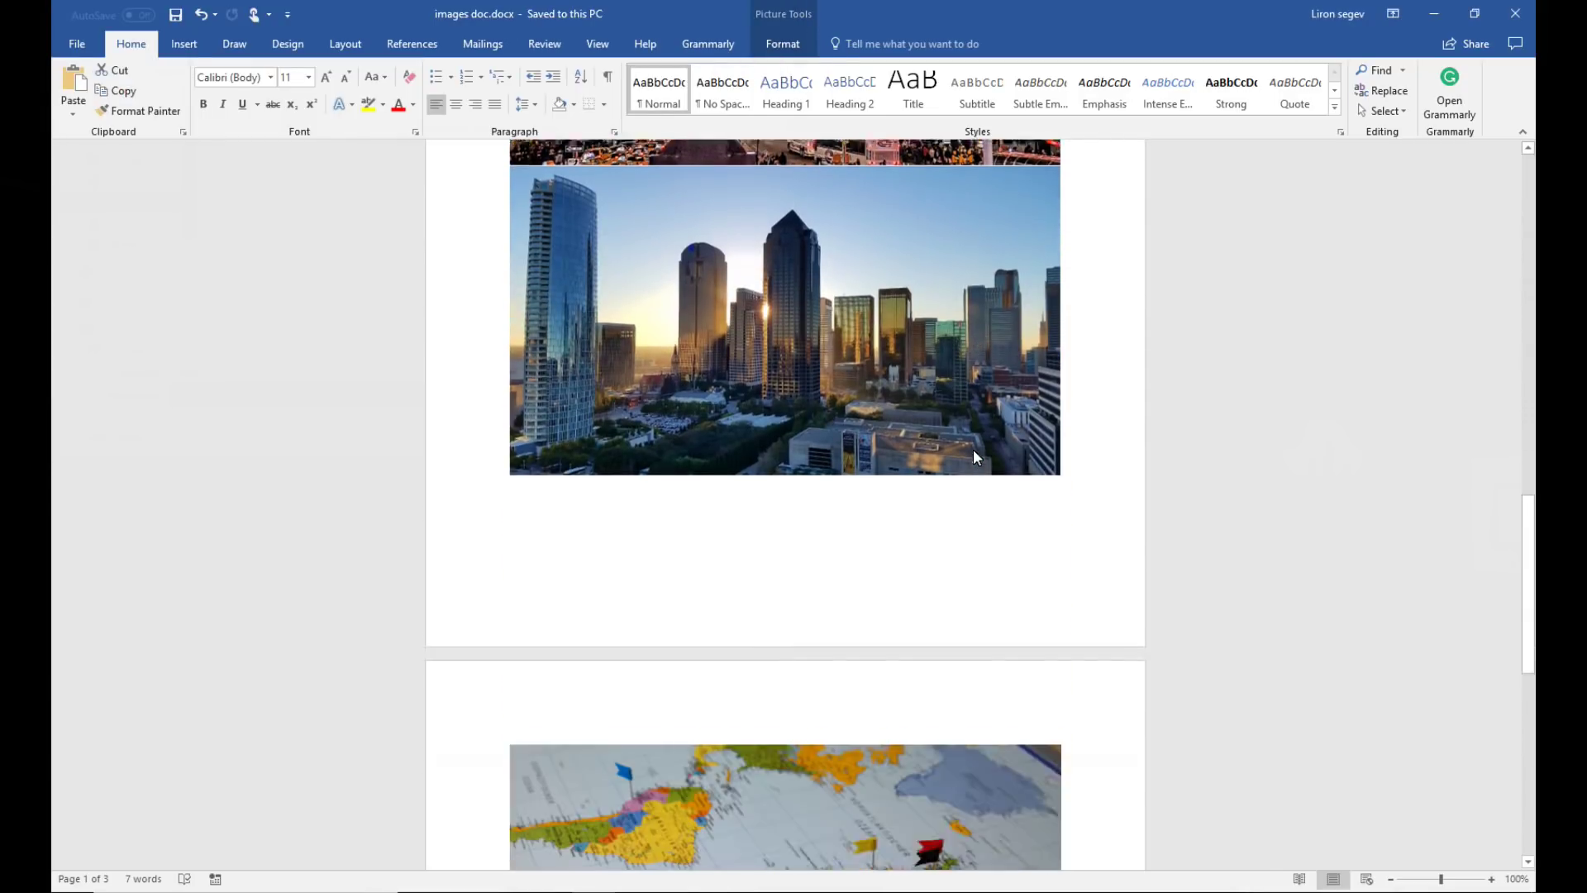
pyautogui.scroll(20, 976, 457)
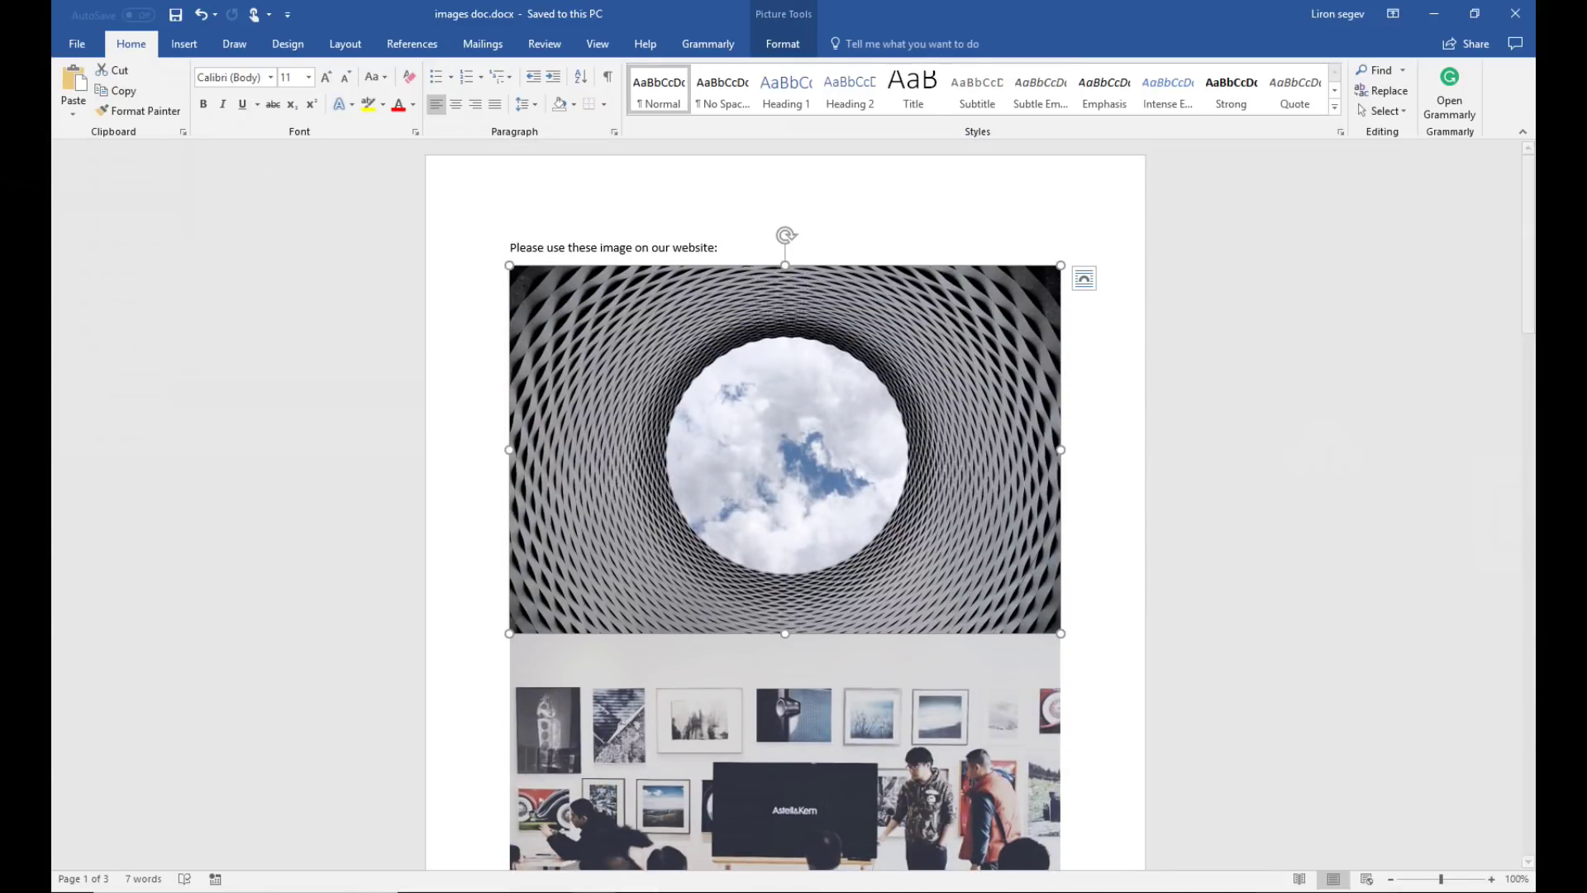
# Duplicate images doc.docx in the doc test folder by copying and pasting it
pyautogui.moveTo(636, 890)
pyautogui.click(571, 844)
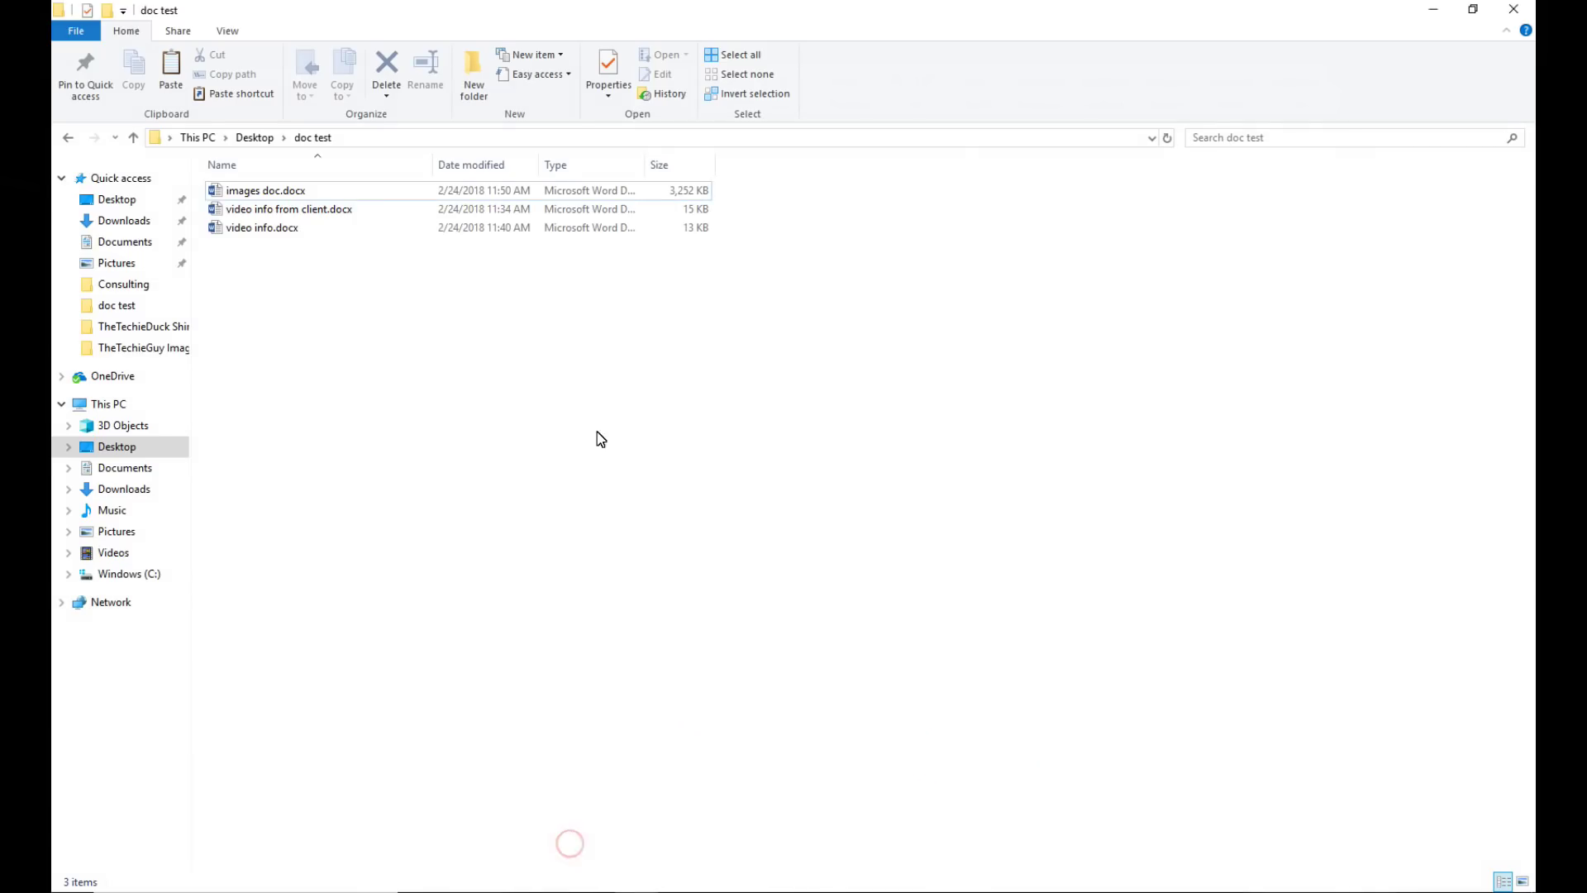
pyautogui.click(366, 331)
pyautogui.click(281, 195)
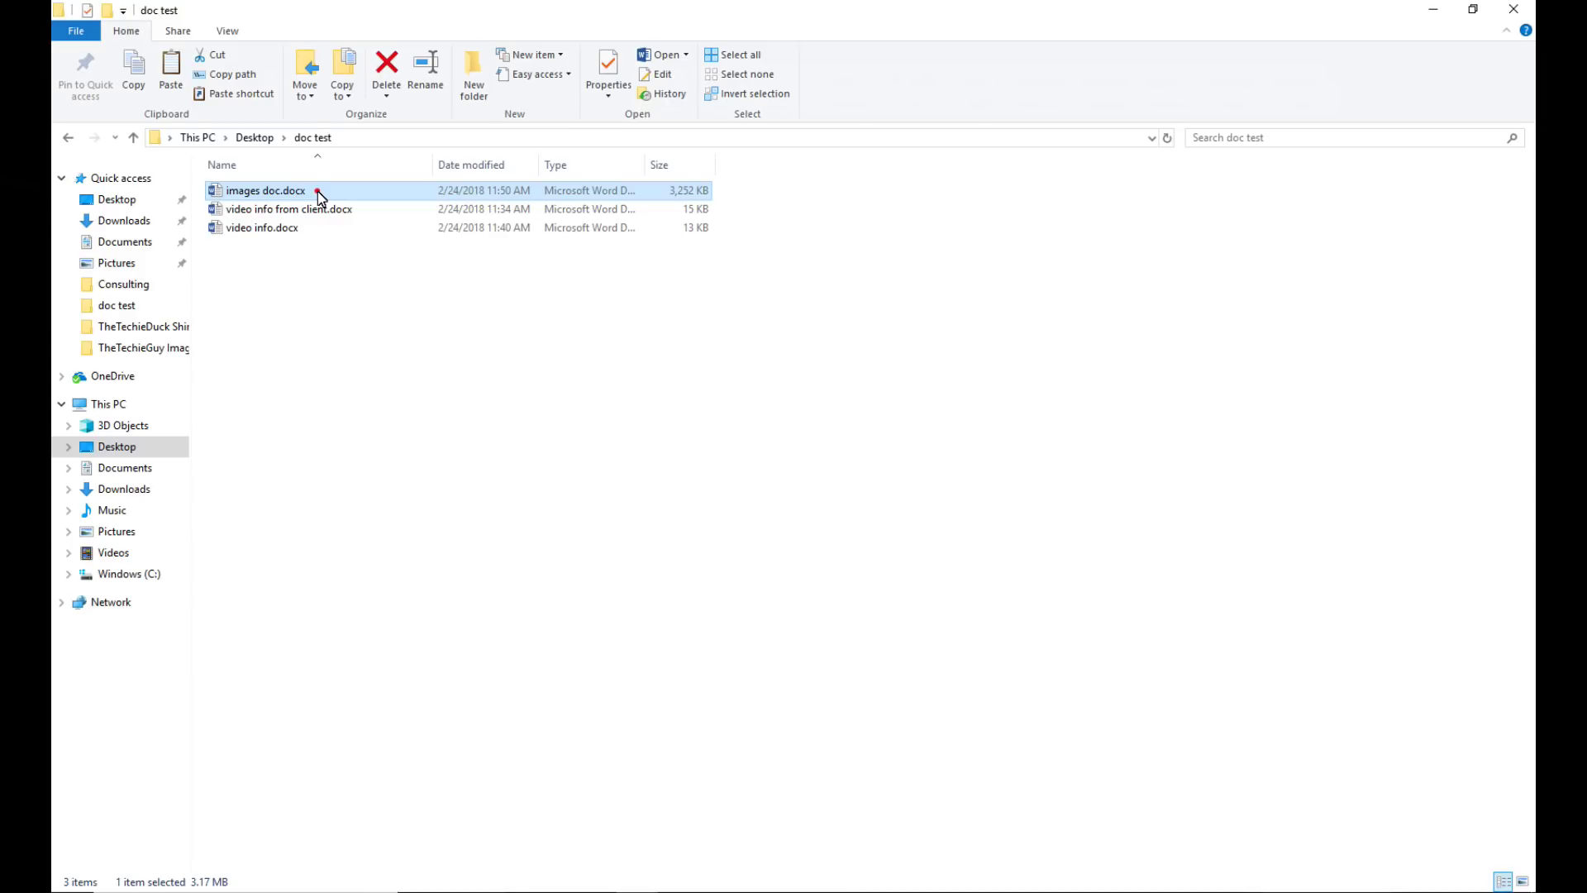
pyautogui.rightClick(318, 192)
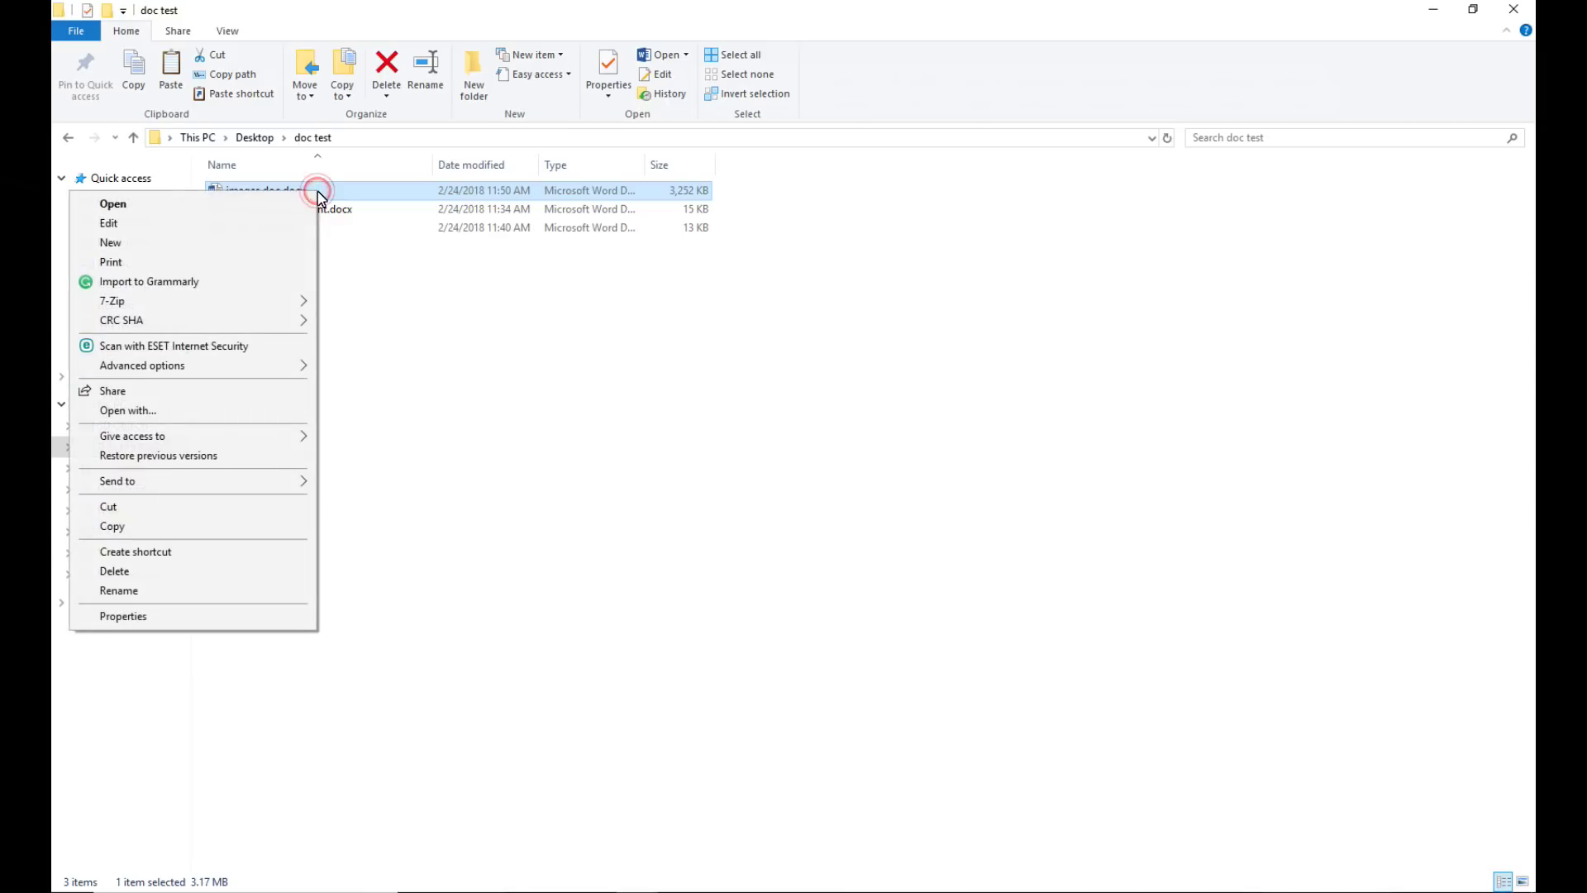
pyautogui.click(152, 529)
pyautogui.click(324, 304)
pyautogui.rightClick(325, 308)
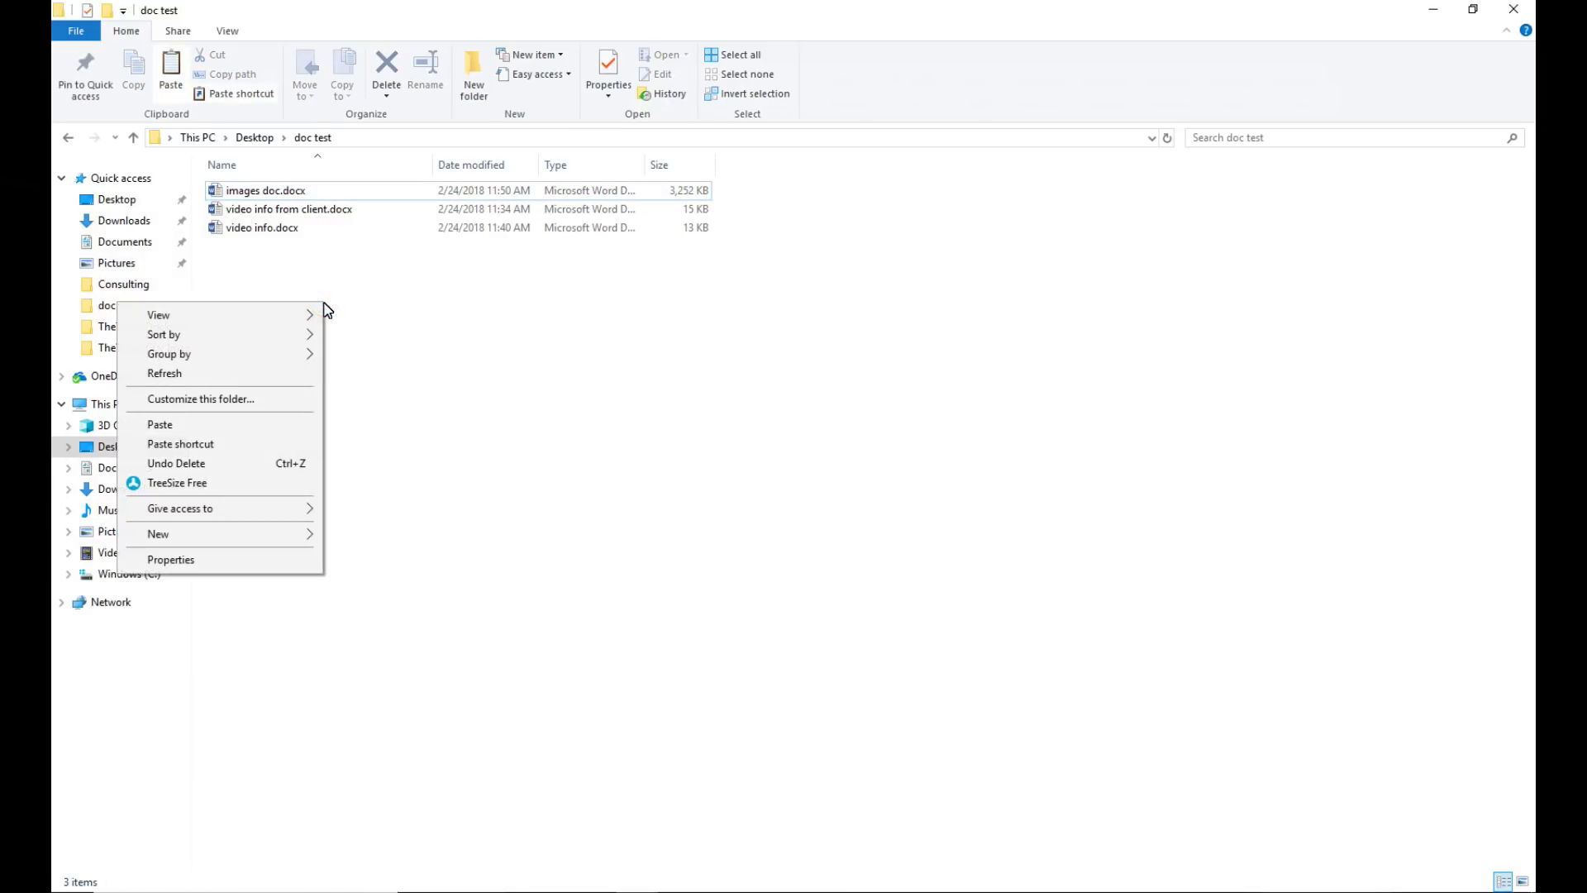
pyautogui.click(256, 423)
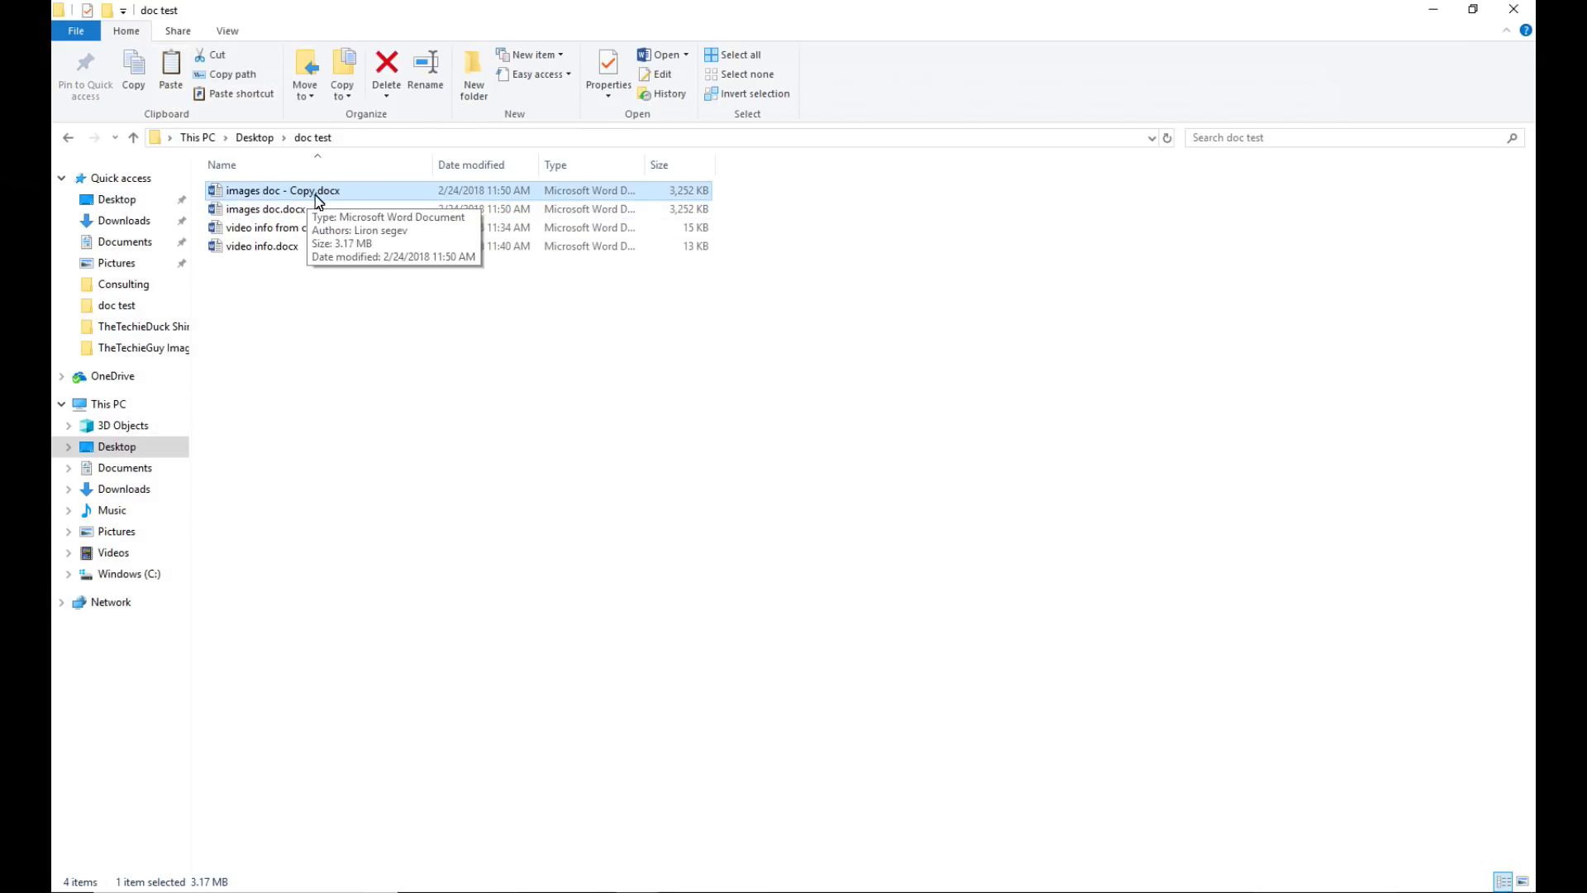
# Change the duplicate's extension from docx to zip, making it images doc - Copy.zip
pyautogui.rightClick(323, 191)
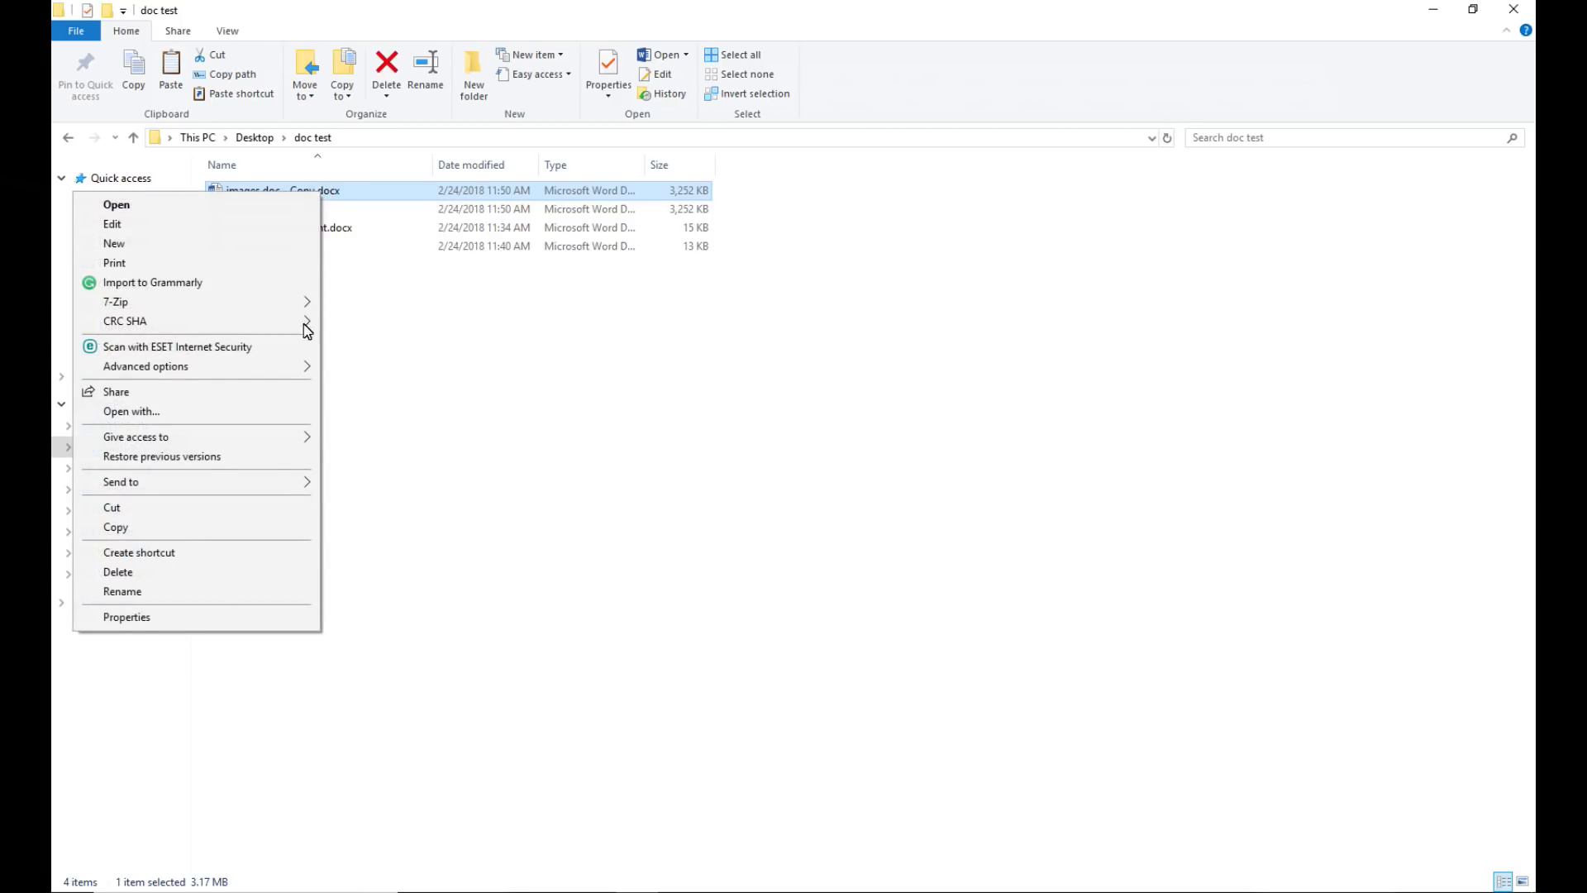
pyautogui.click(230, 589)
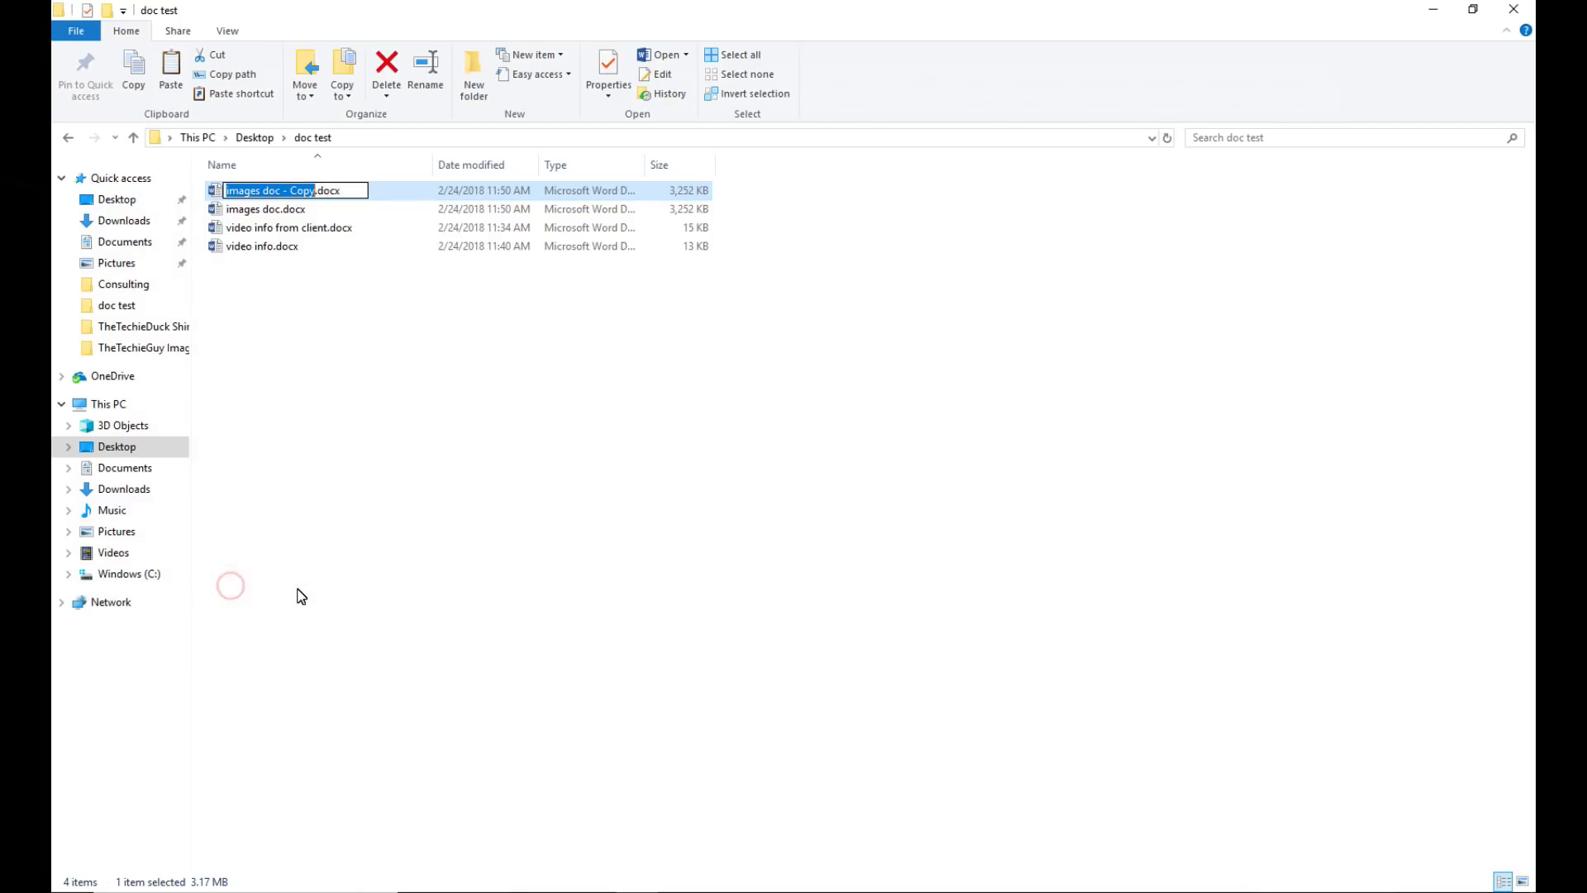
pyautogui.press('Right')
pyautogui.press('Right')
pyautogui.hotkey('shift', 'Right')
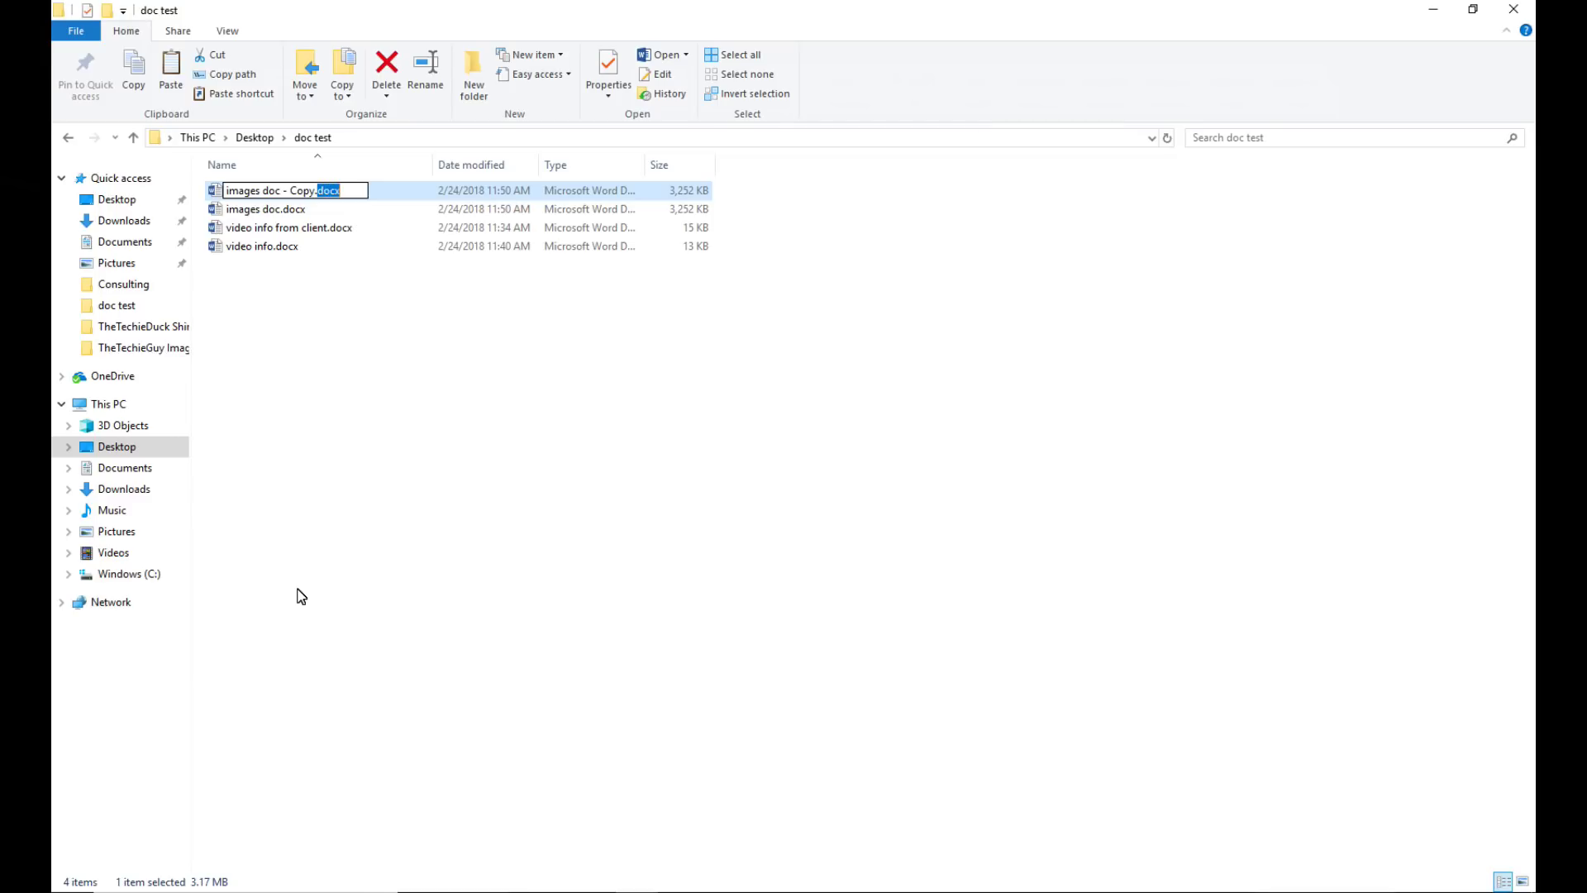
pyautogui.write('zip')
pyautogui.press('Return')
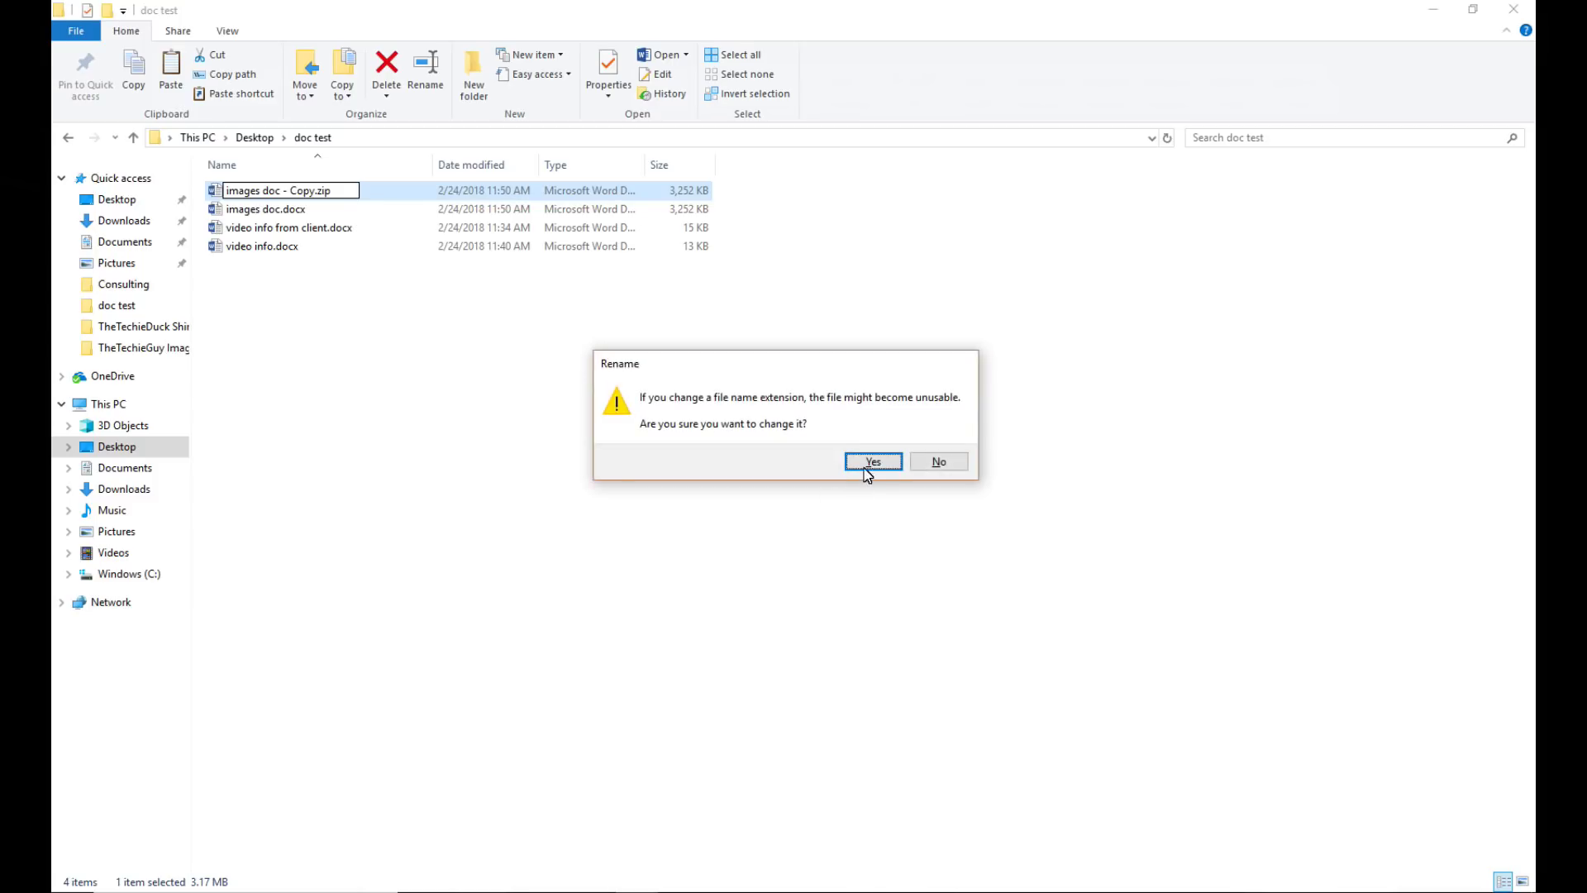
pyautogui.click(868, 463)
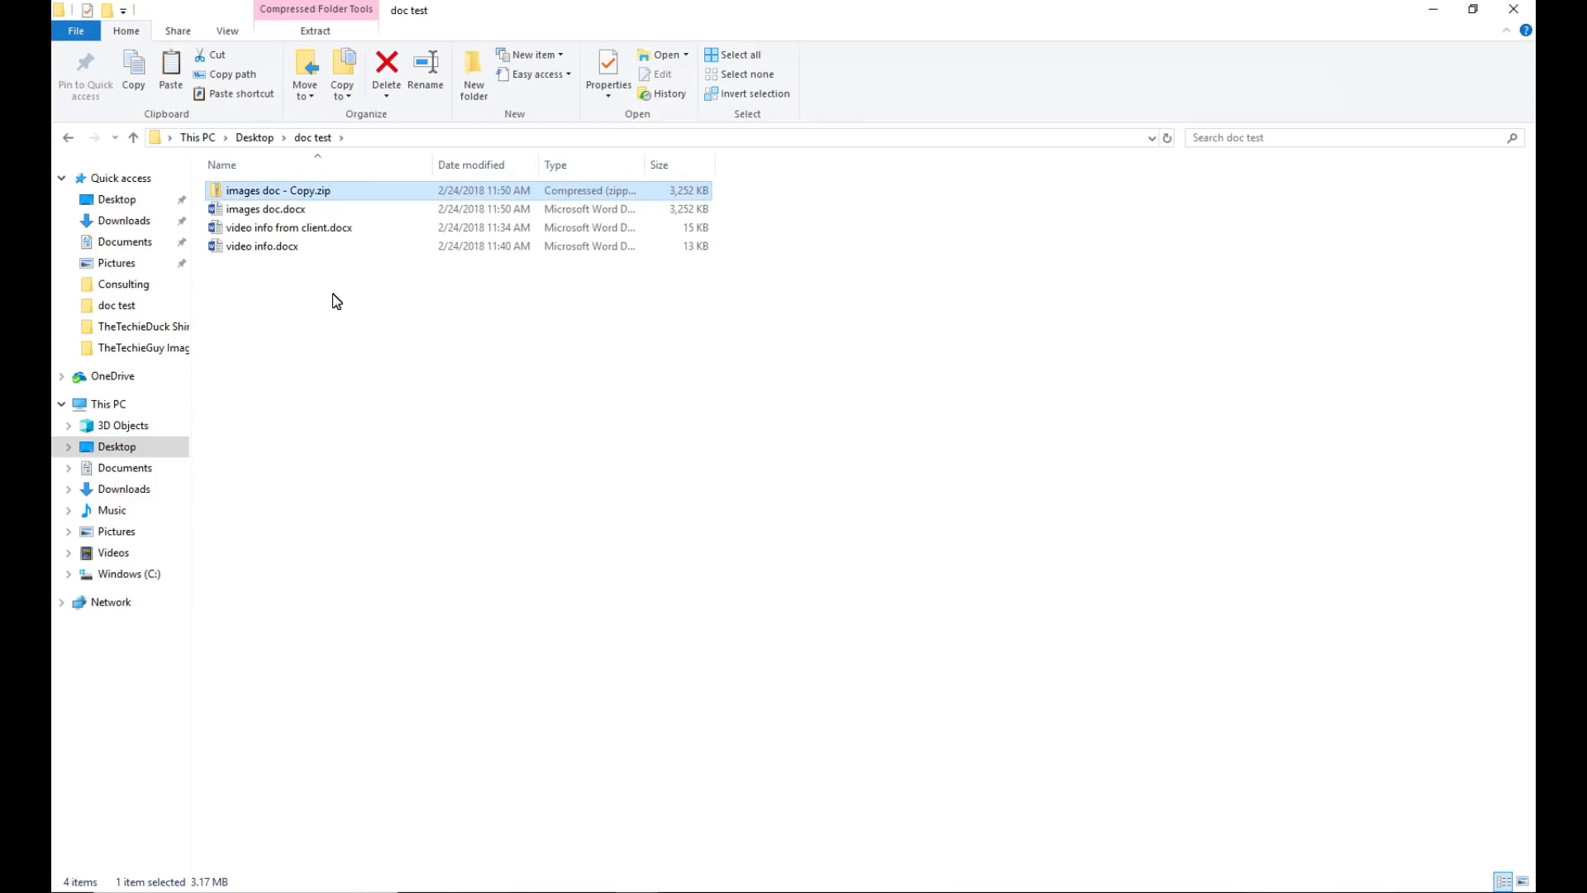
# Browse into images doc - Copy.zip's word/media folder and select image1.jpeg
pyautogui.doubleClick(301, 193)
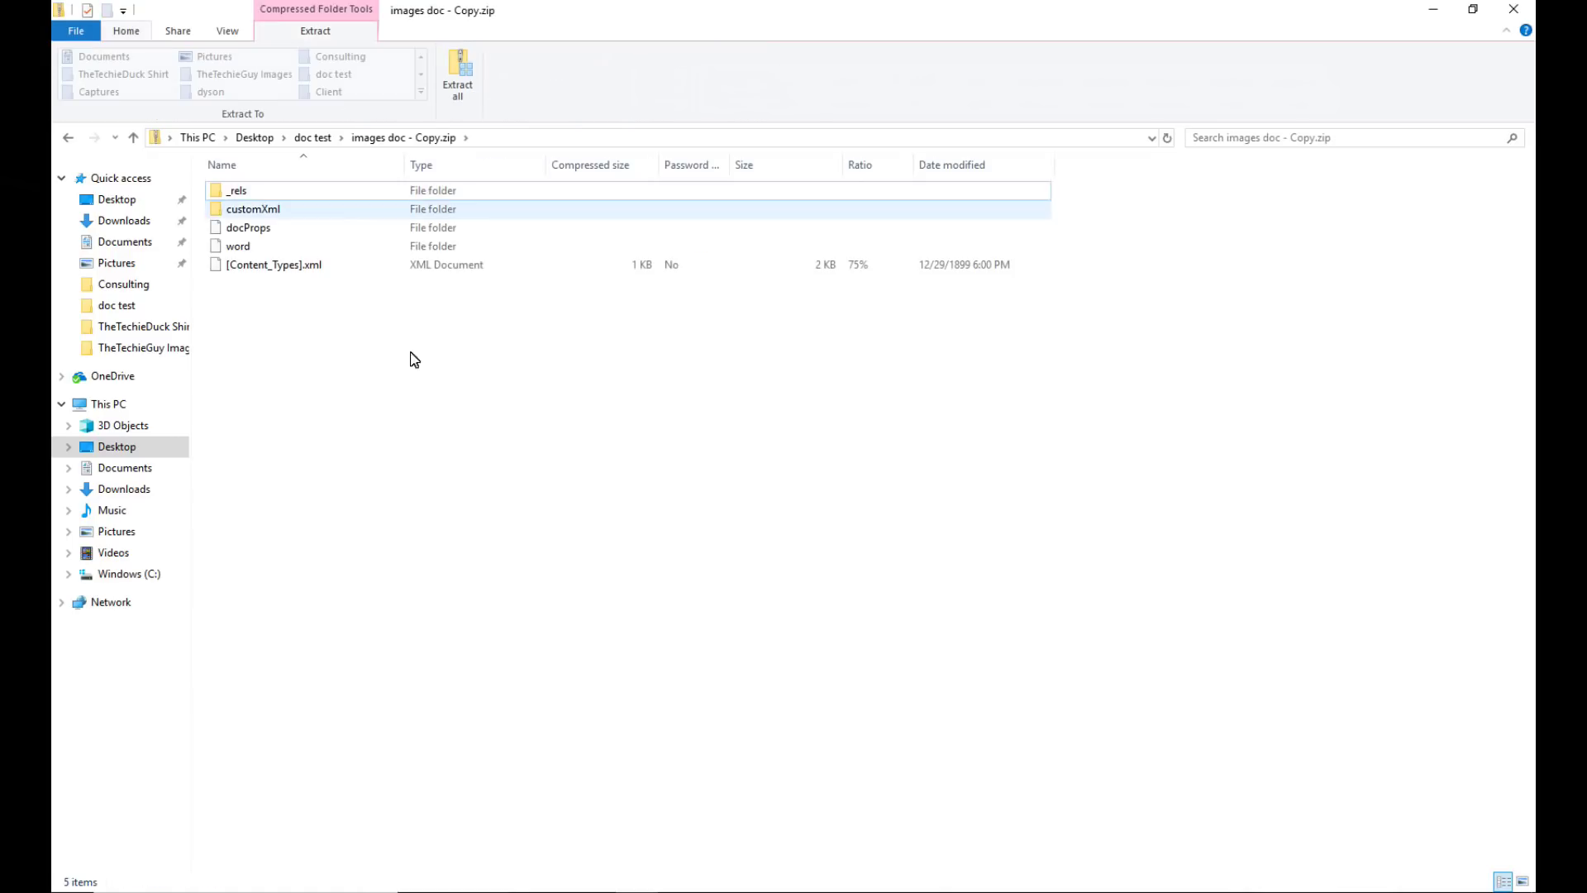
pyautogui.doubleClick(246, 248)
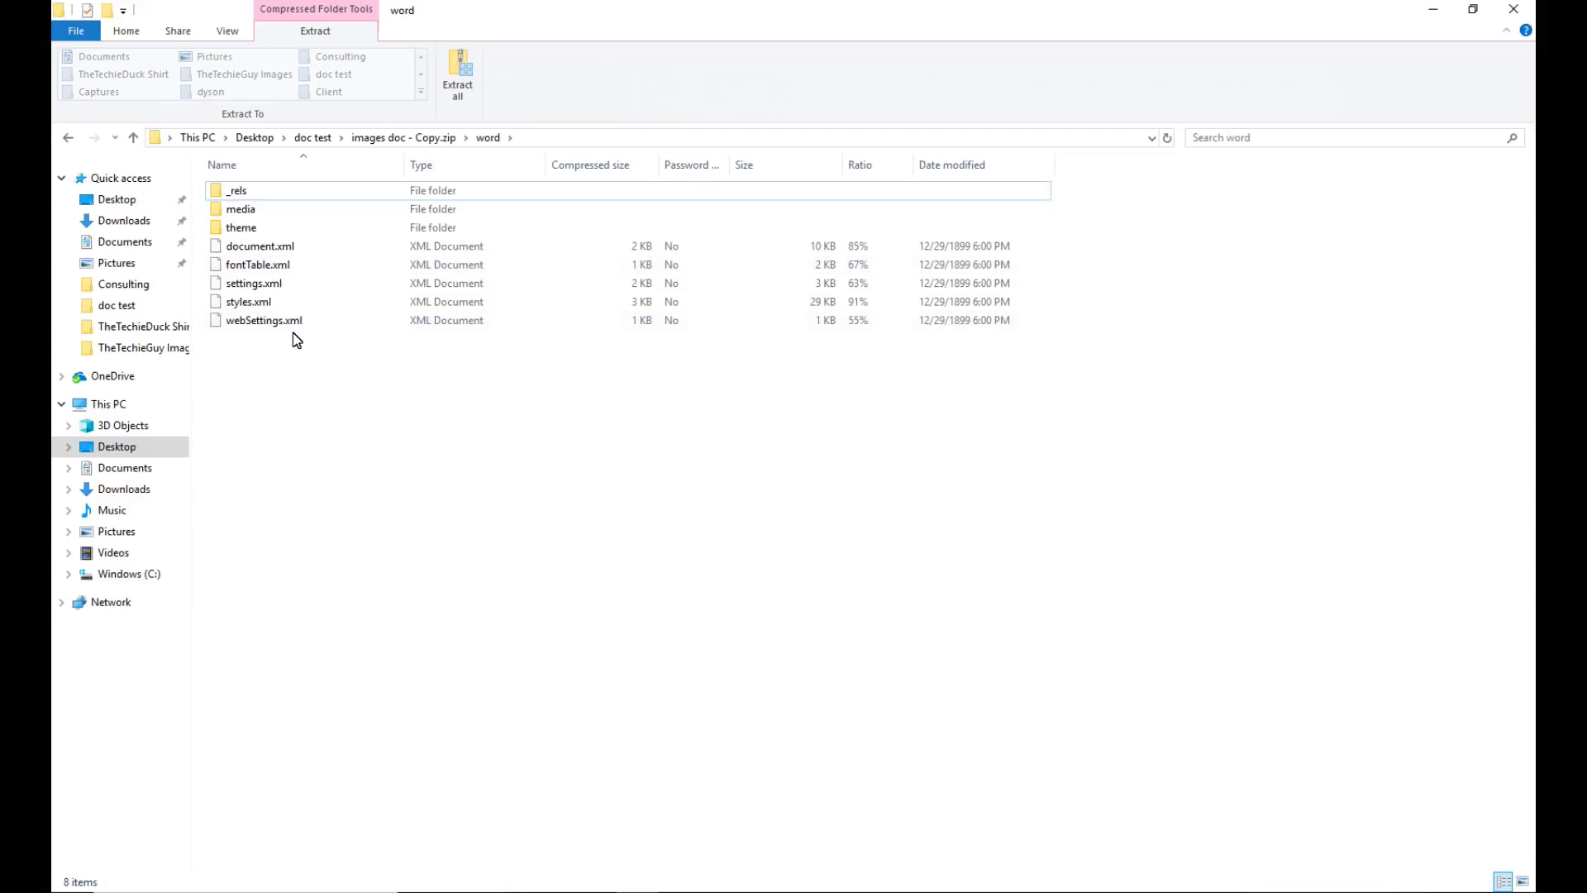
pyautogui.doubleClick(242, 213)
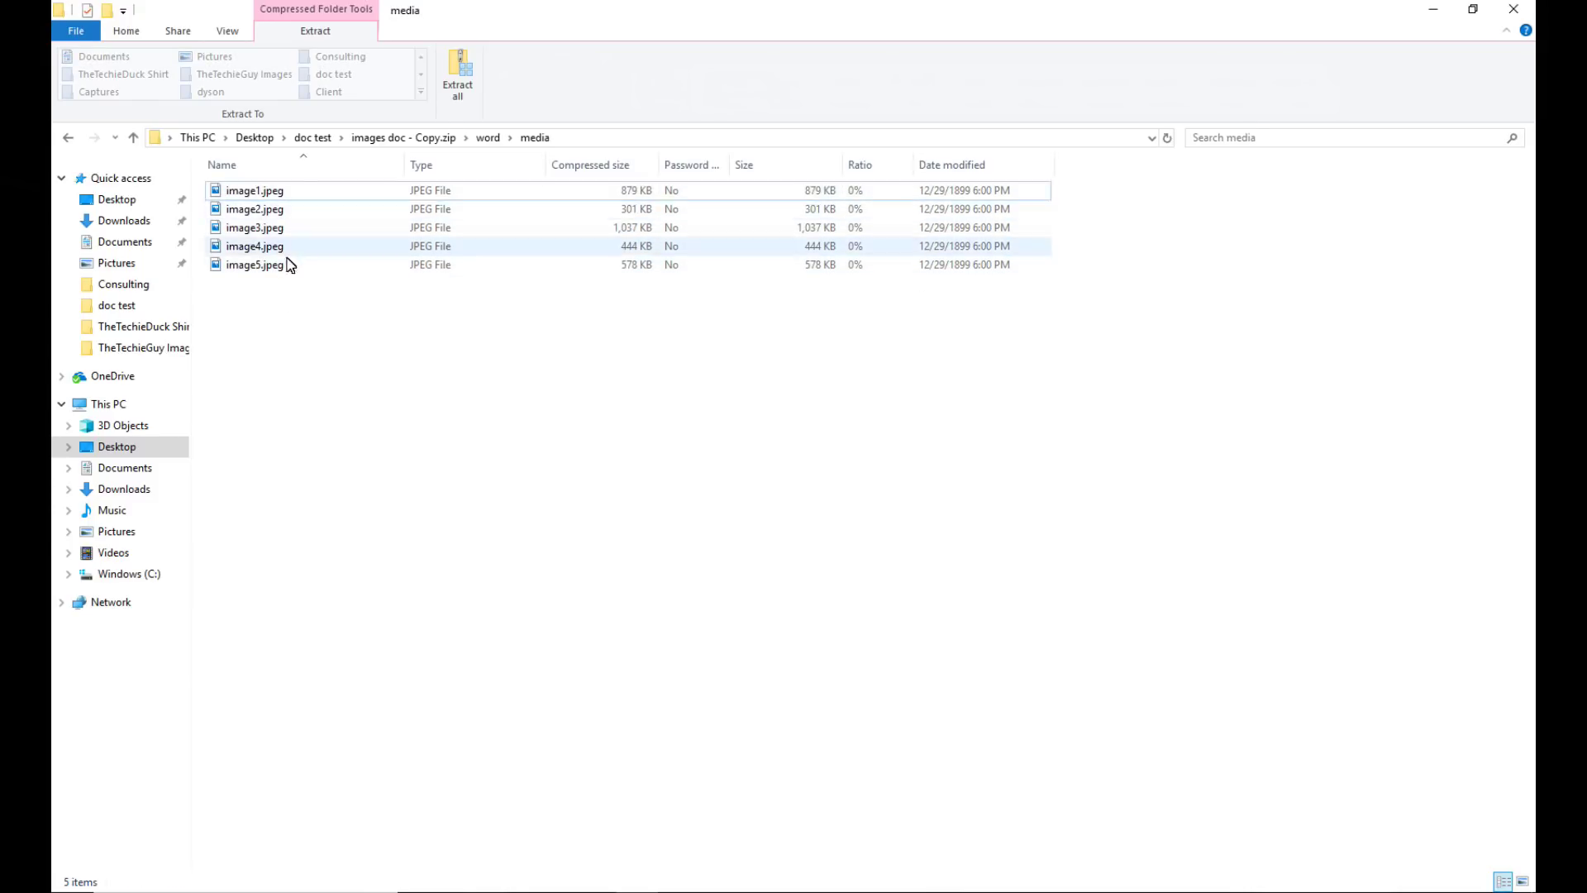
pyautogui.click(257, 196)
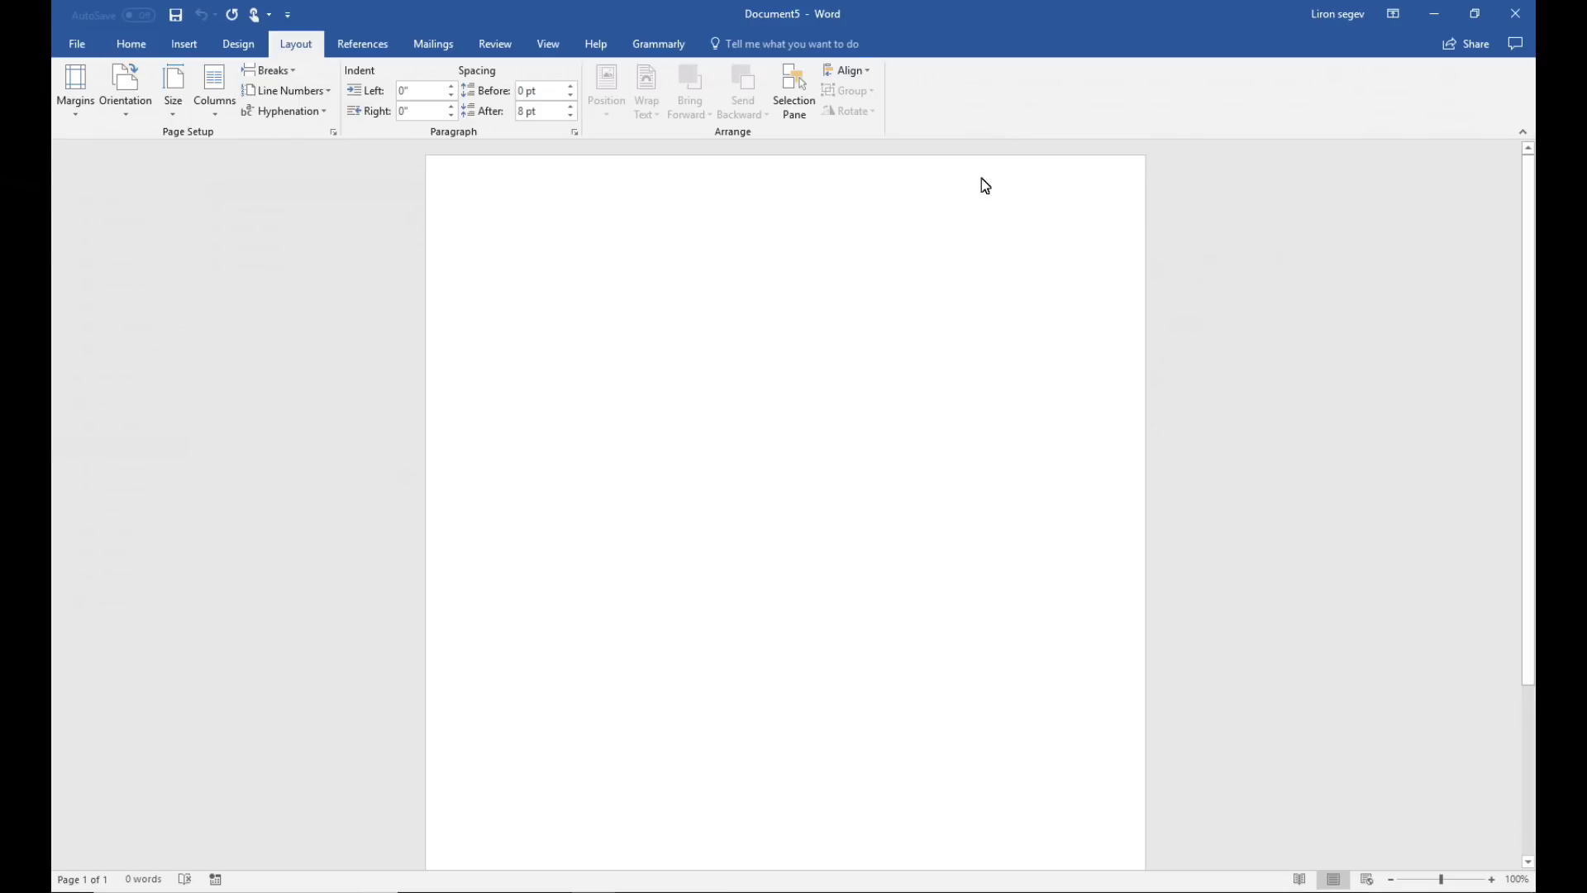
# Turn on the Draw tab under Main Tabs in Word's Customize Ribbon options
pyautogui.click(189, 47)
pyautogui.click(238, 45)
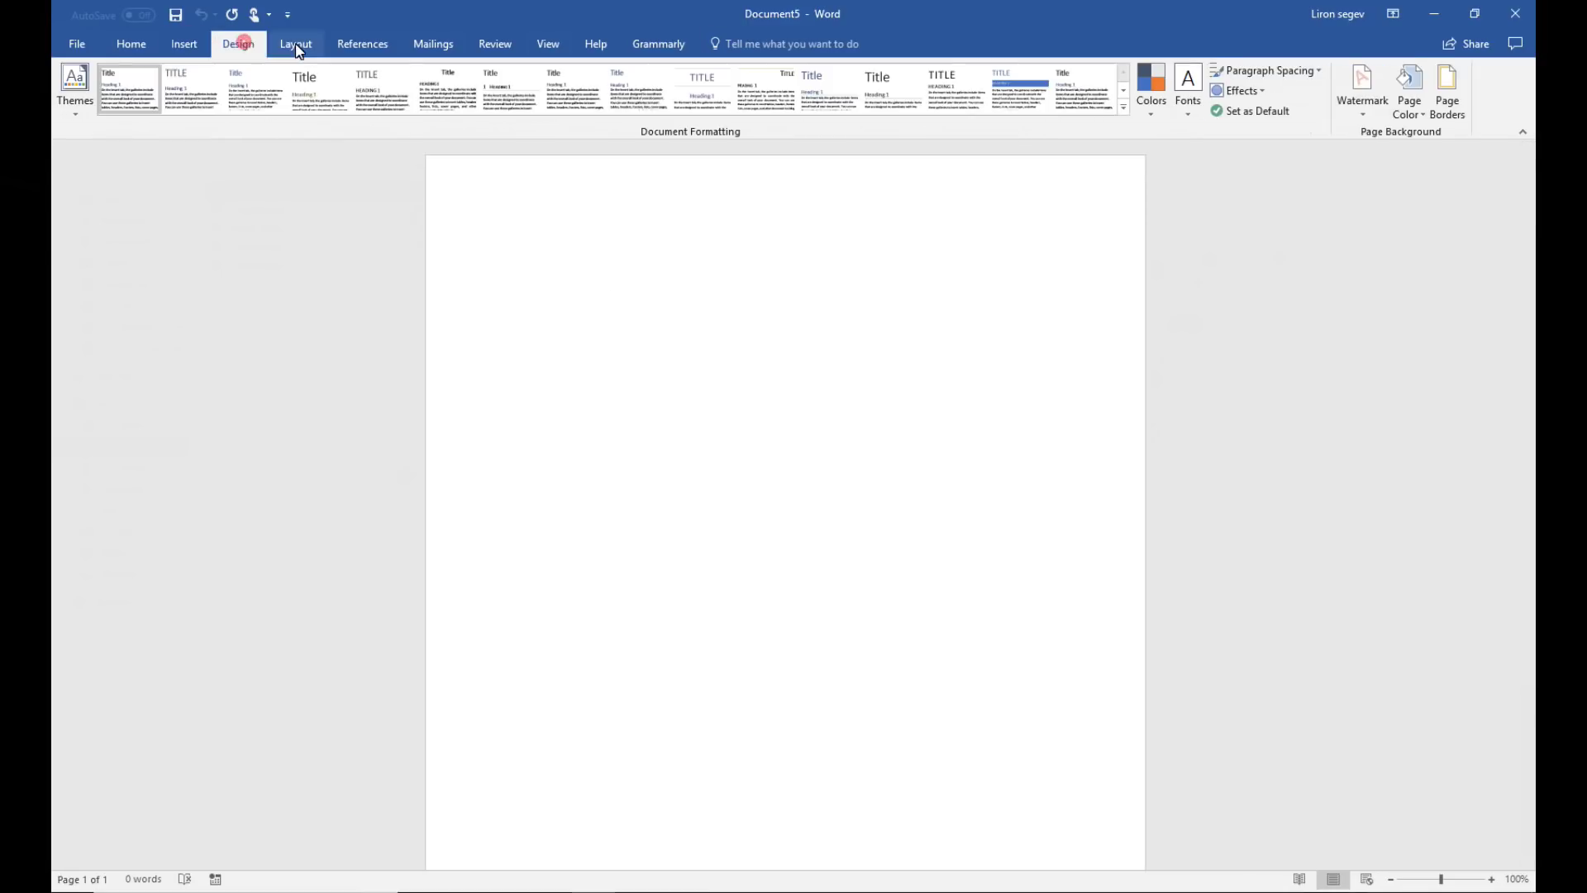
pyautogui.click(296, 45)
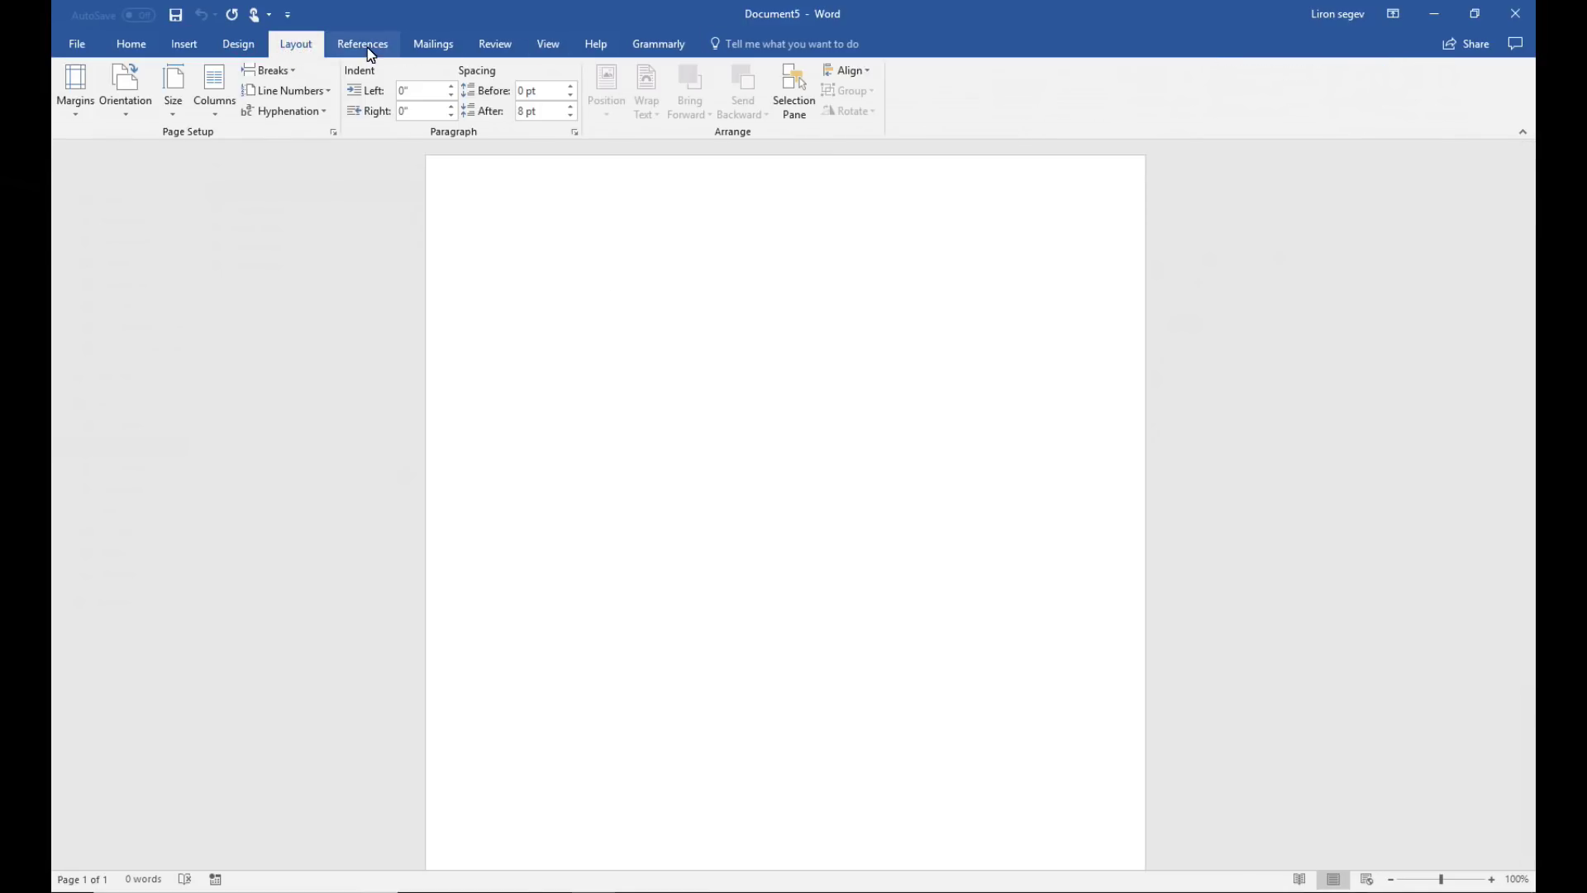
pyautogui.rightClick(369, 51)
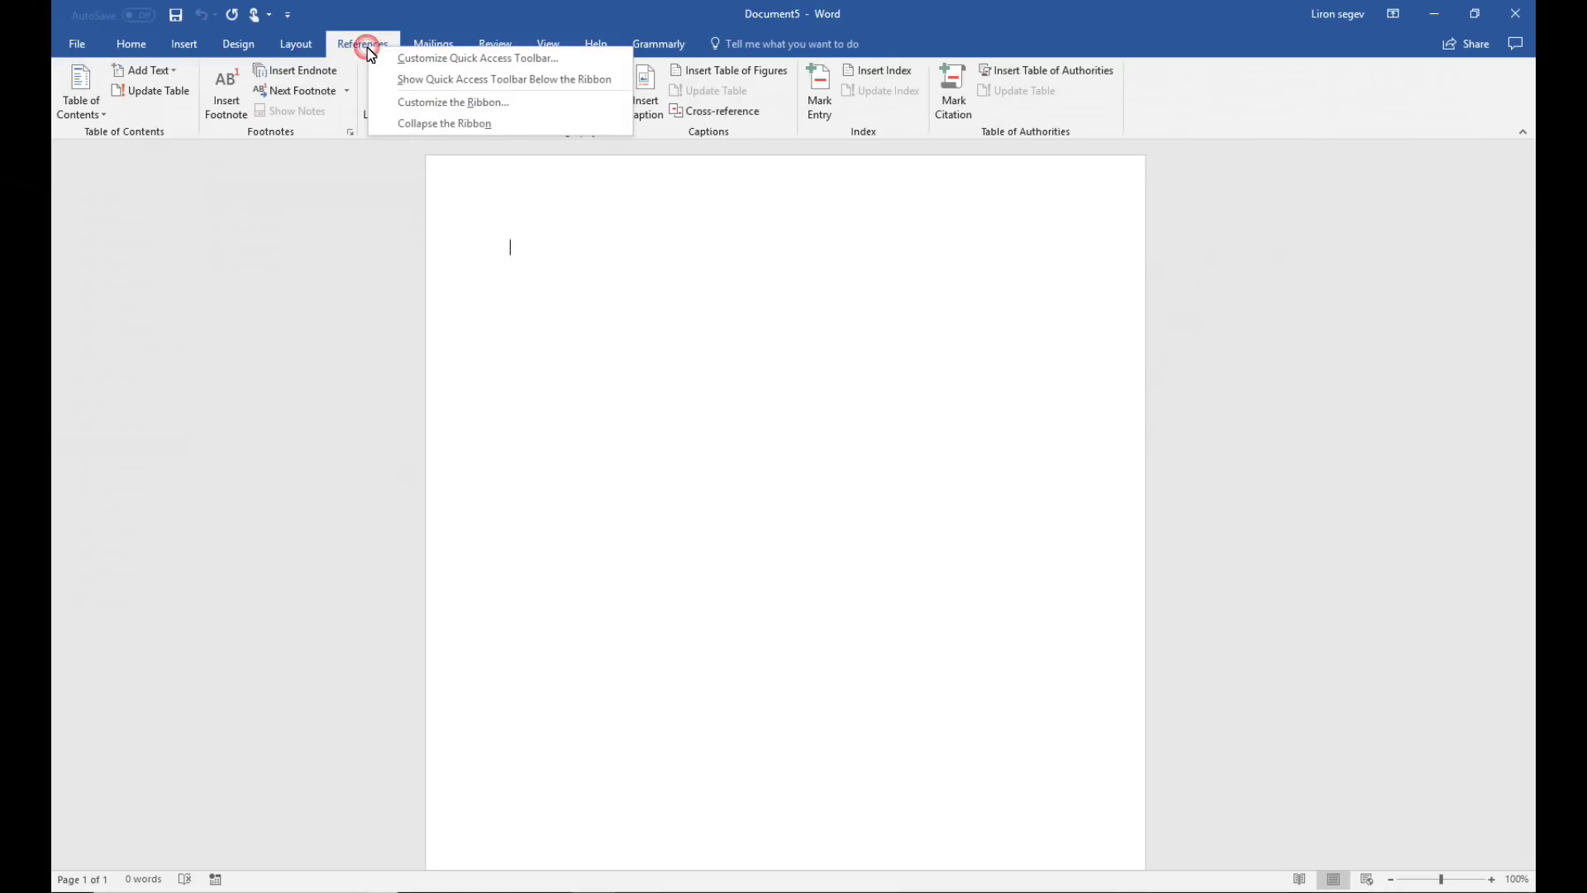
pyautogui.click(458, 102)
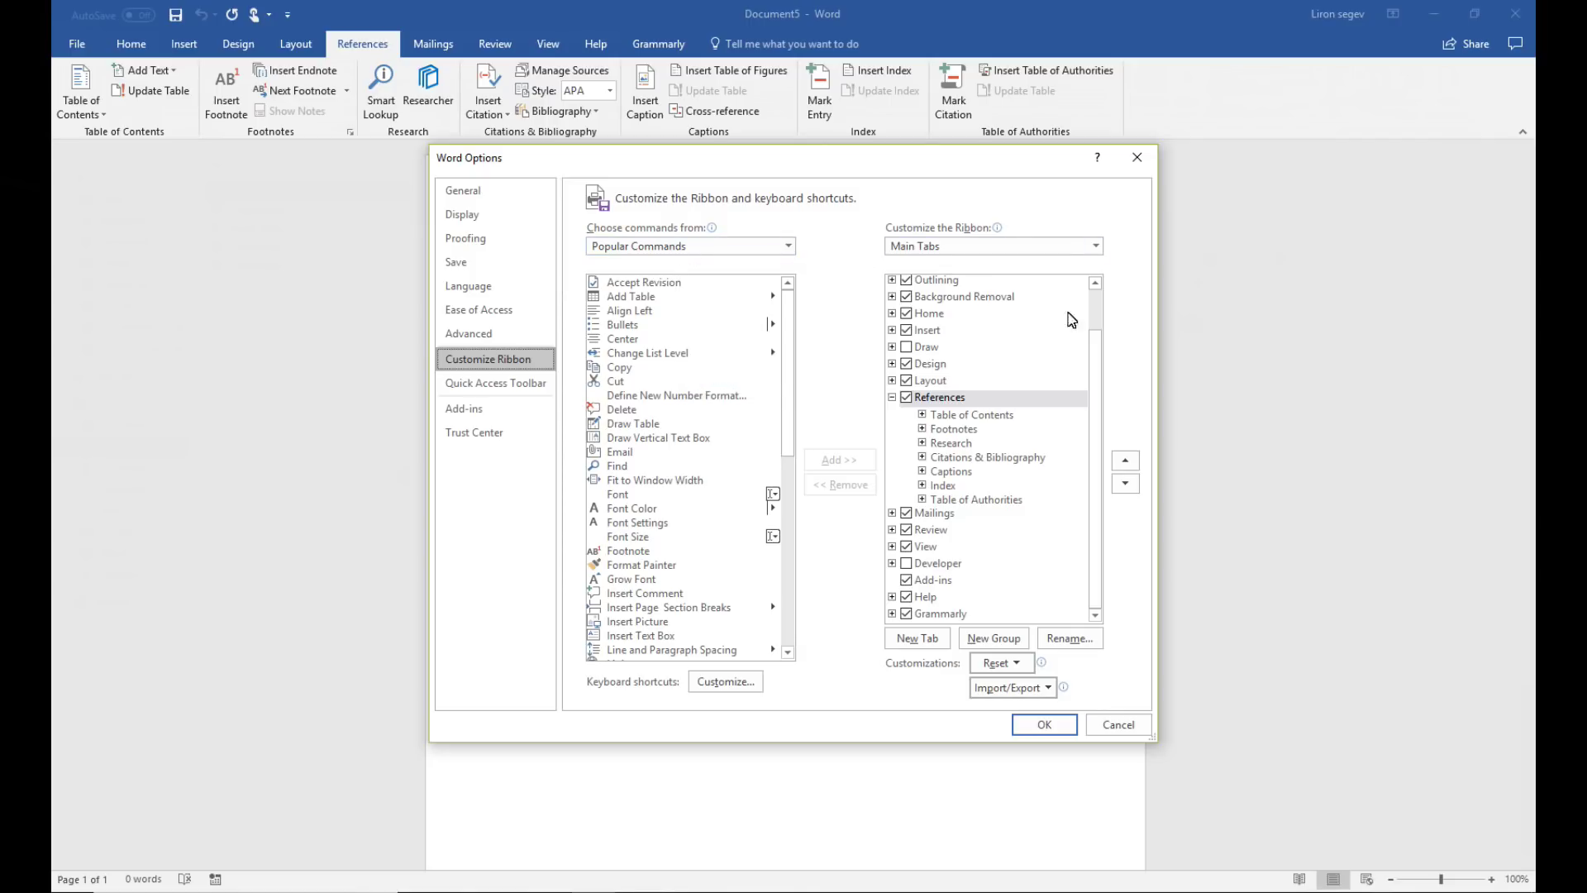
pyautogui.scroll(1, 1095, 374)
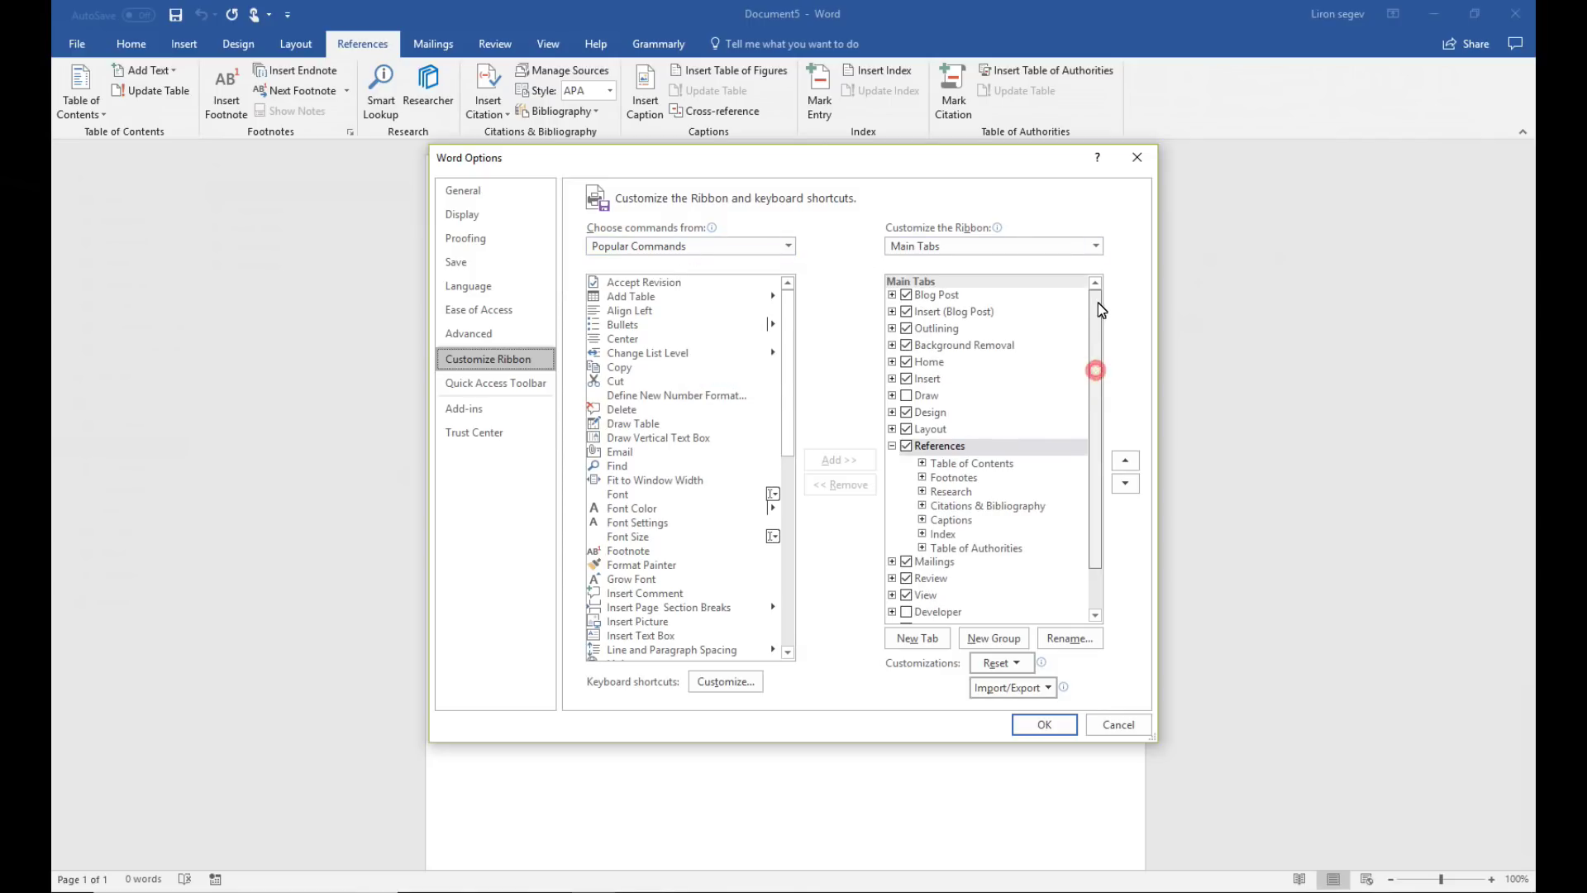
pyautogui.click(906, 396)
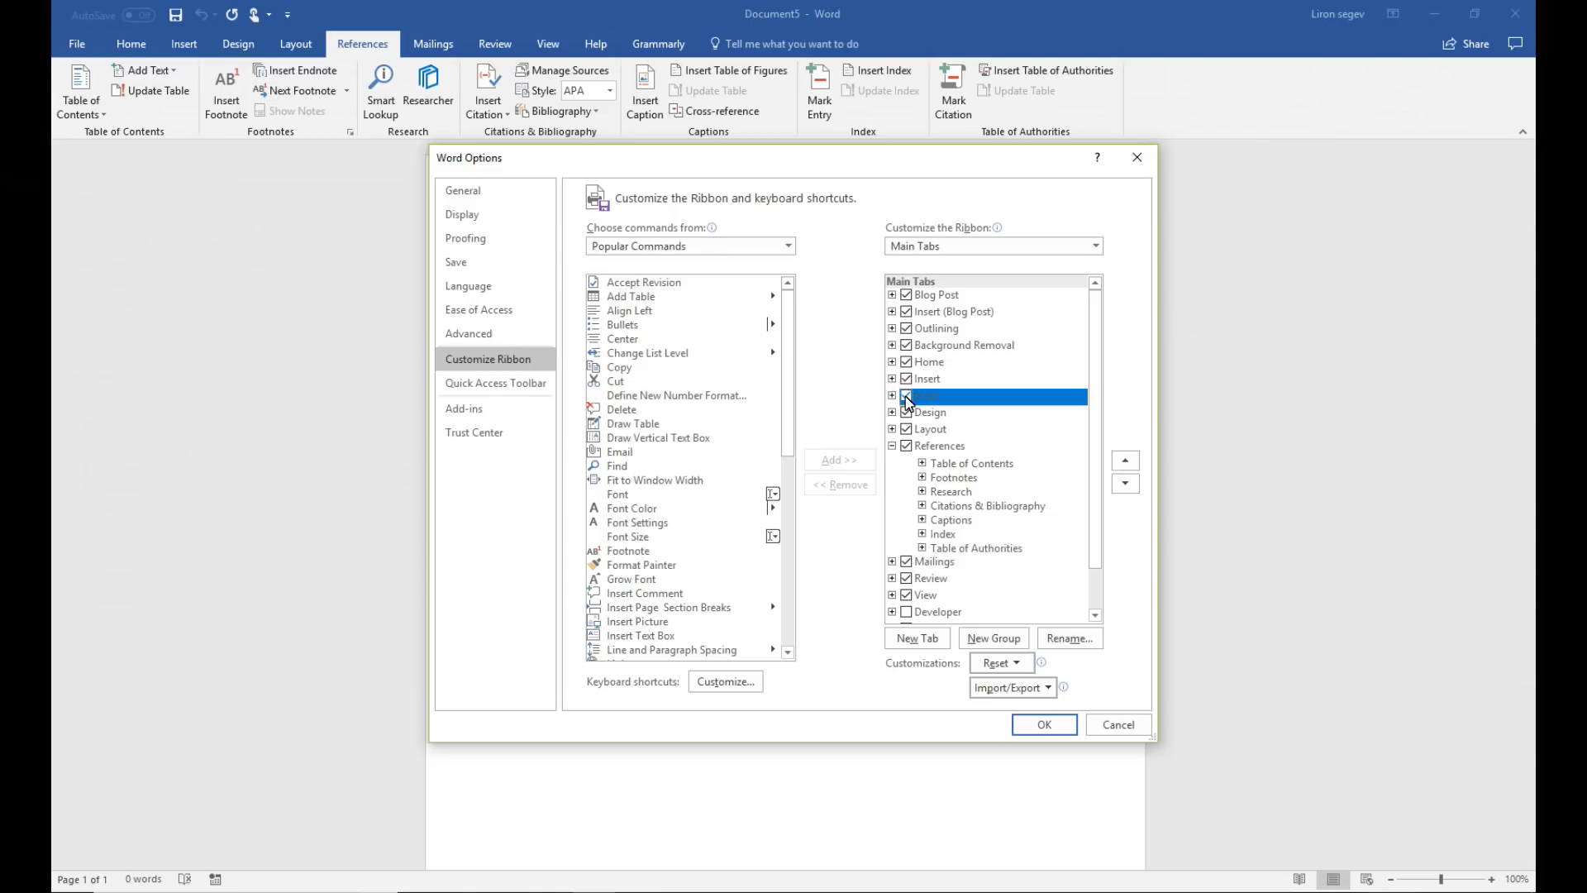
pyautogui.click(1059, 731)
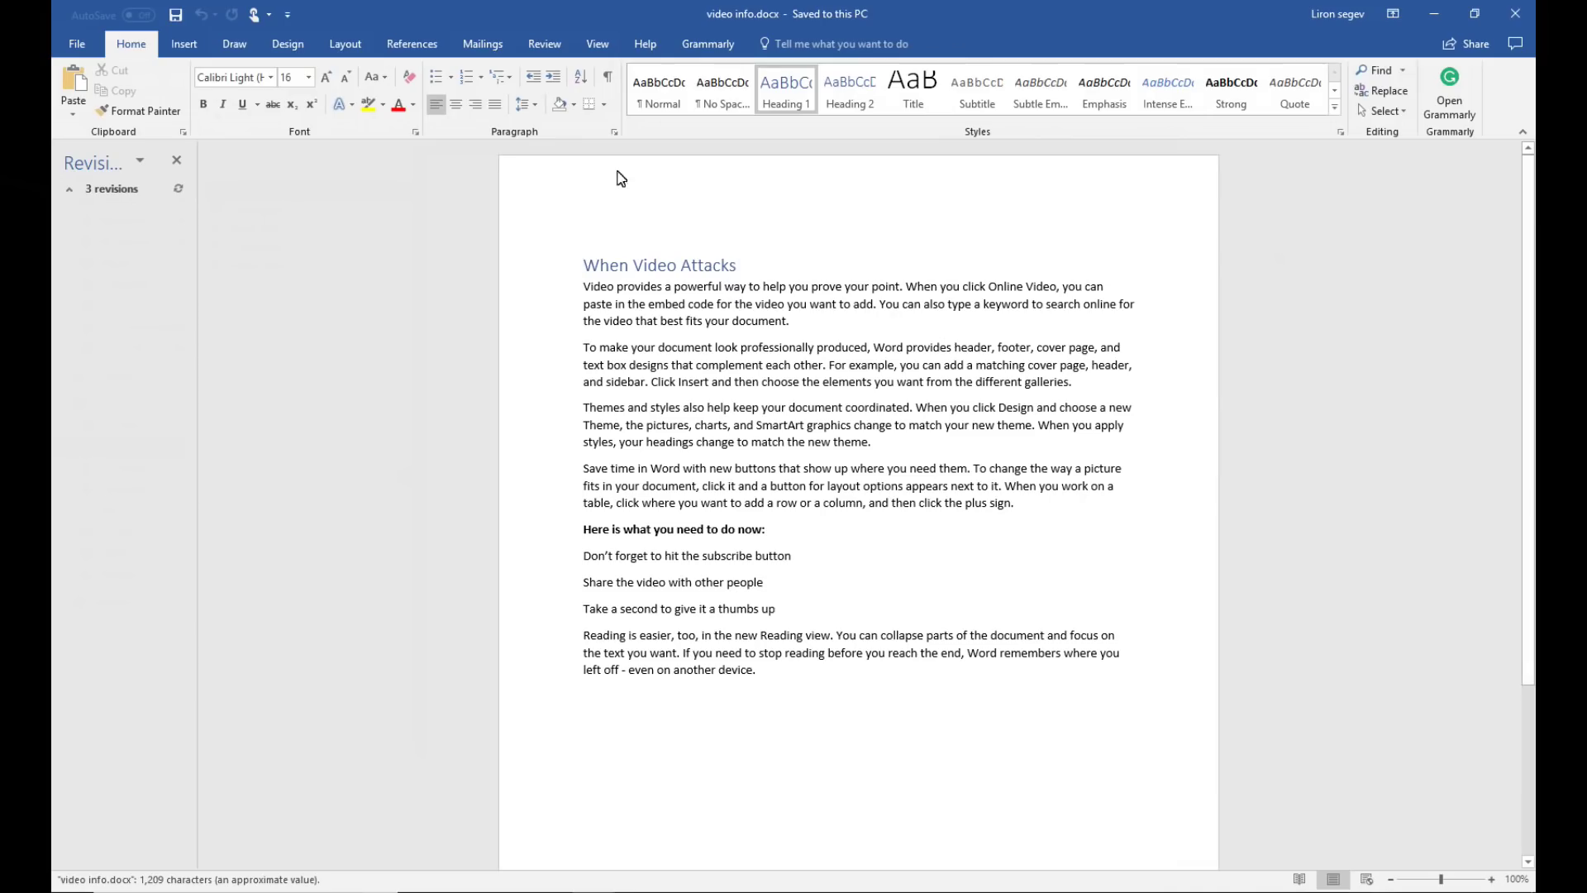
# Highlight three phrases, including 'example', in yellow and draw red ink beside the subscribe line
pyautogui.click(235, 45)
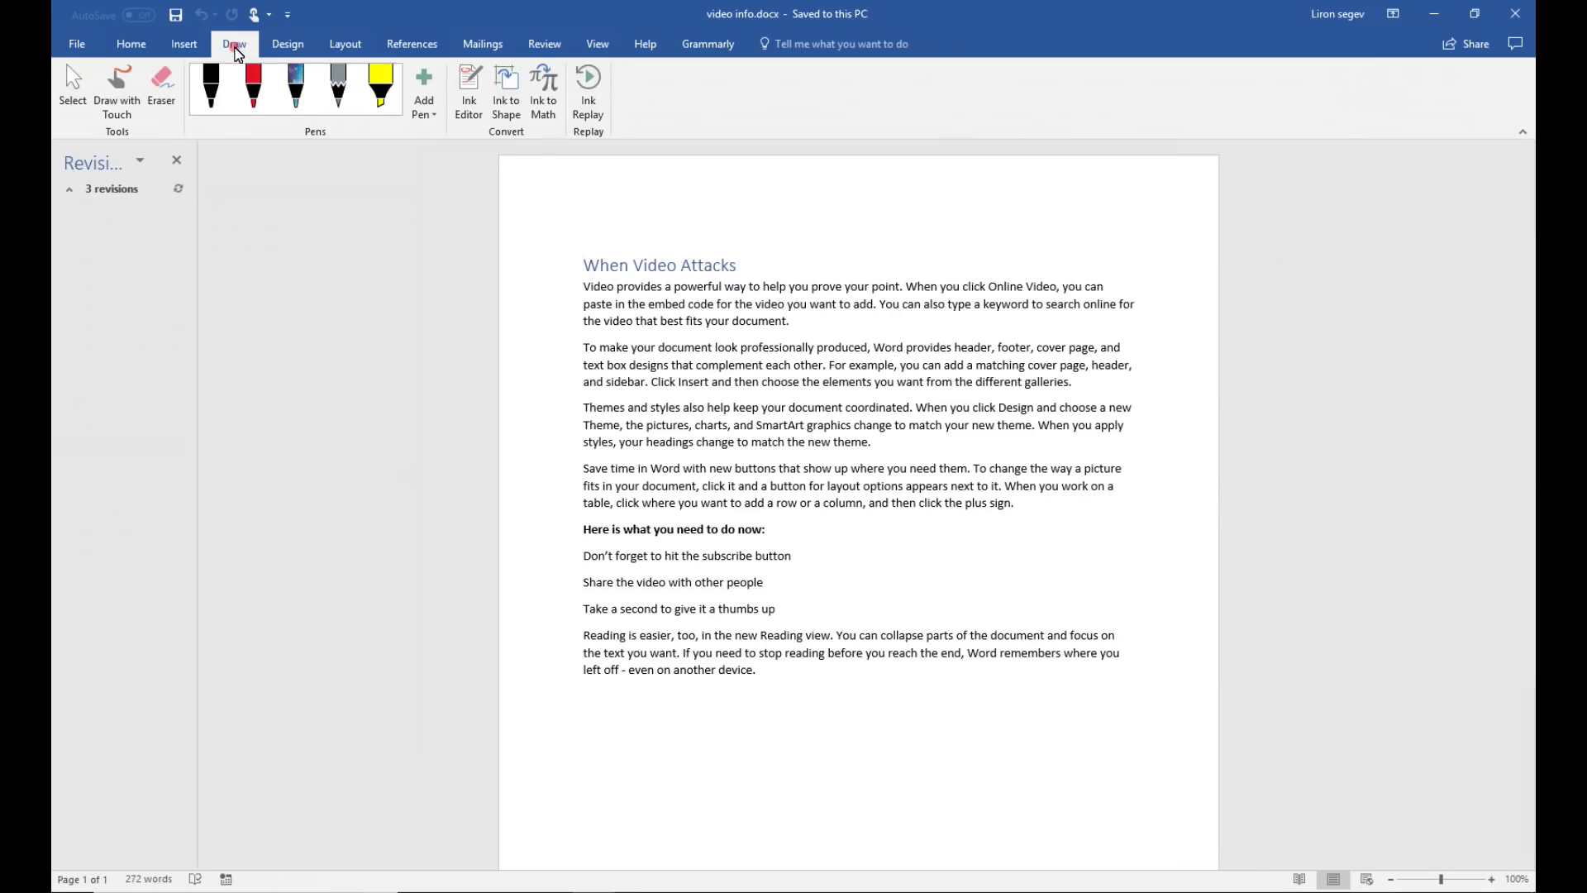
pyautogui.click(380, 87)
pyautogui.moveTo(630, 305); pyautogui.dragTo(741, 305)
pyautogui.moveTo(633, 321); pyautogui.dragTo(903, 287)
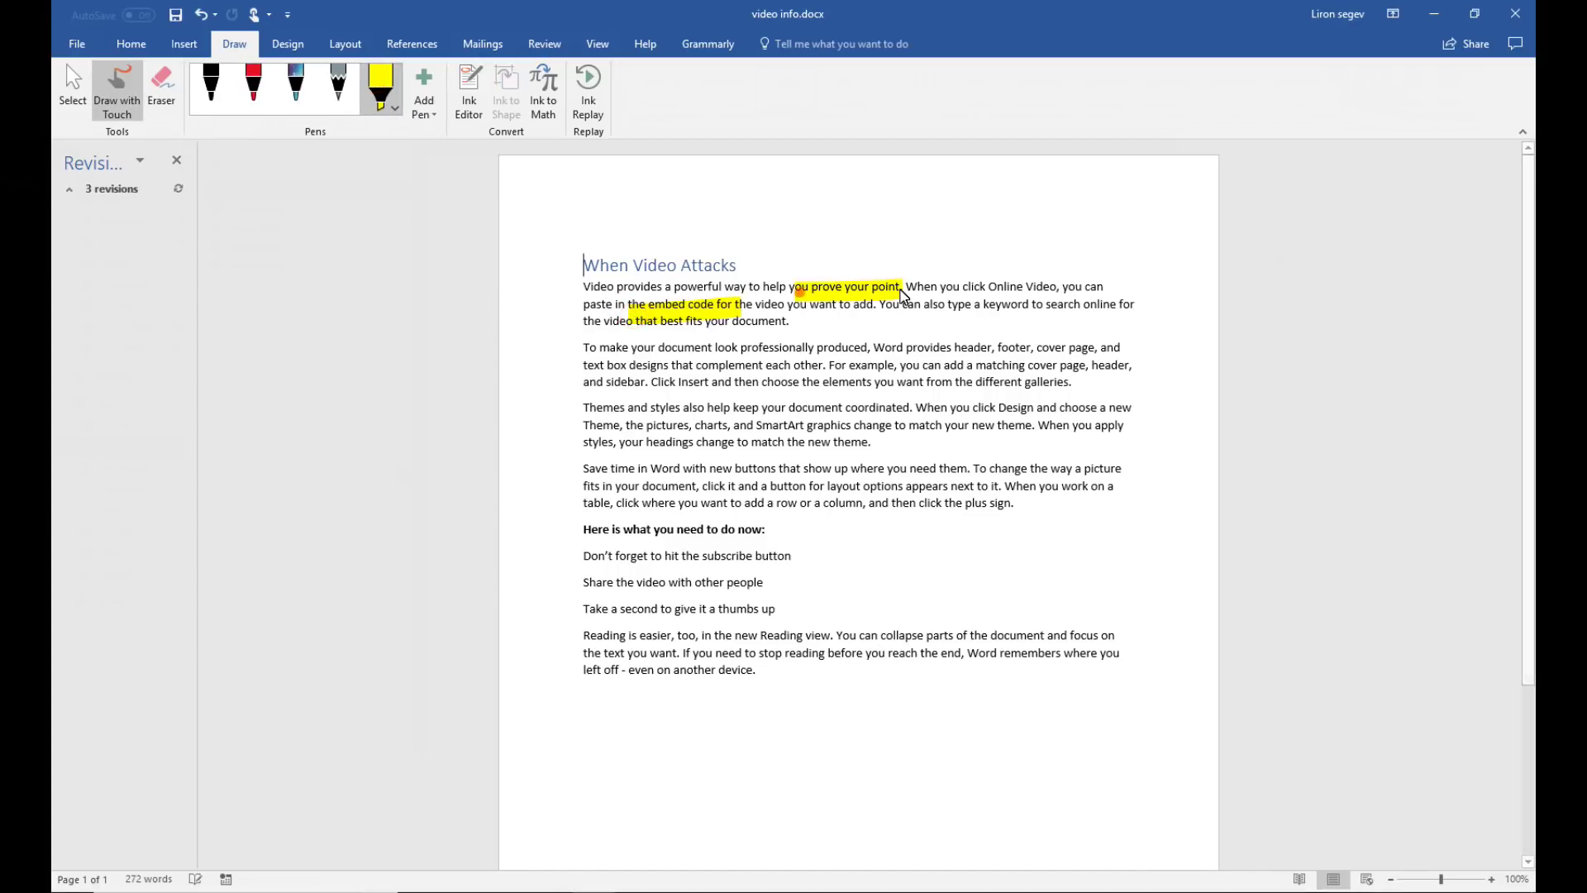
pyautogui.moveTo(849, 366); pyautogui.dragTo(894, 366)
pyautogui.click(253, 87)
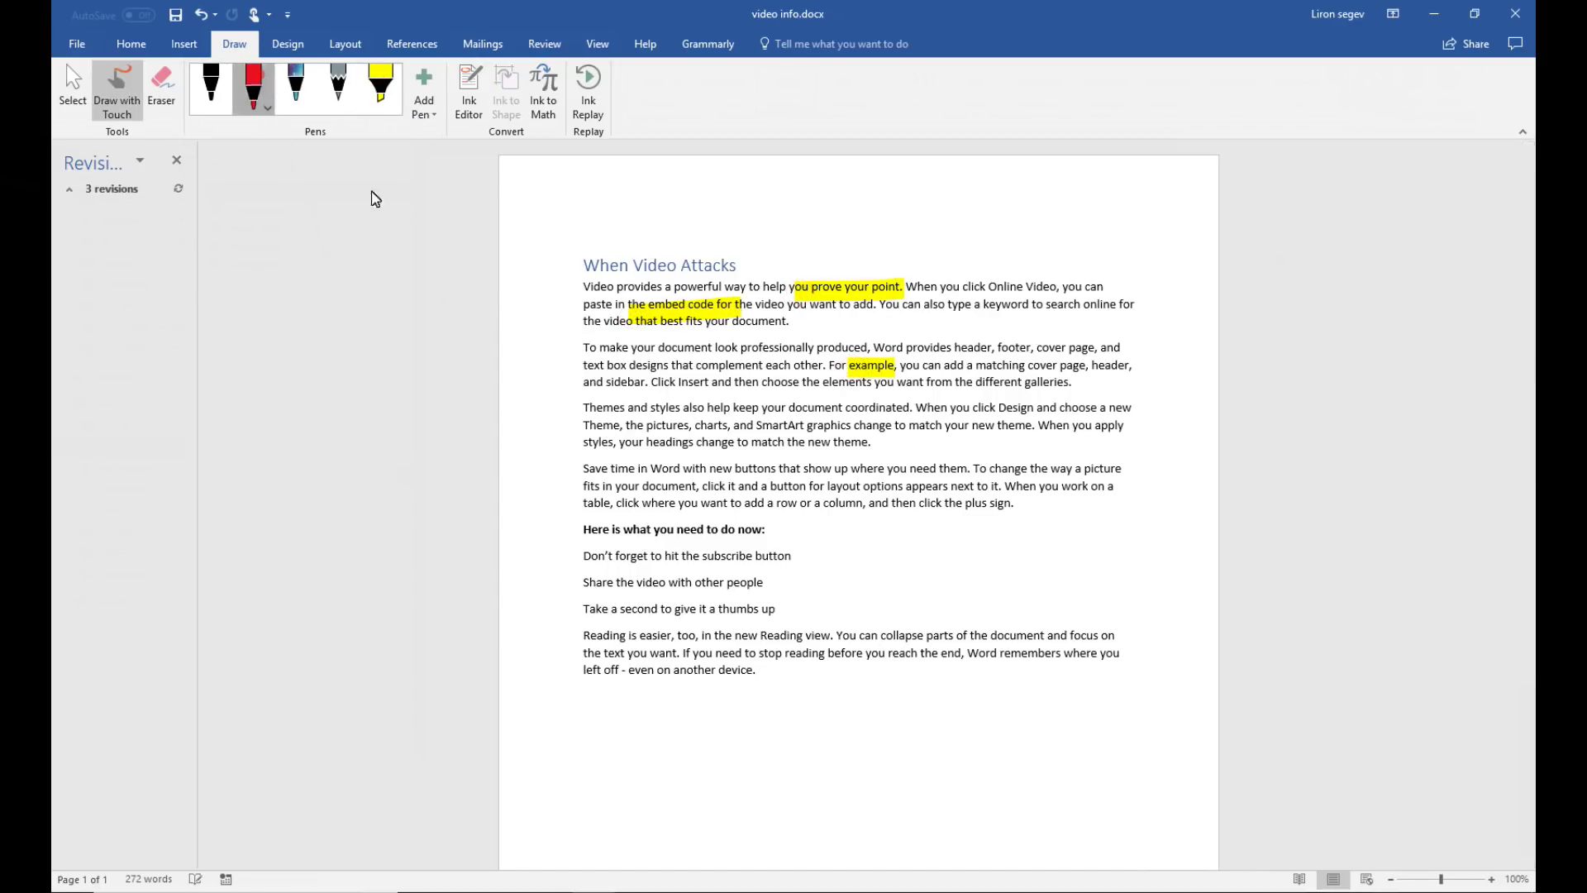
pyautogui.moveTo(898, 560)
pyautogui.mouseDown()
pyautogui.moveTo(808, 559)
pyautogui.moveTo(857, 567)
pyautogui.moveTo(1015, 530)
pyautogui.mouseUp()
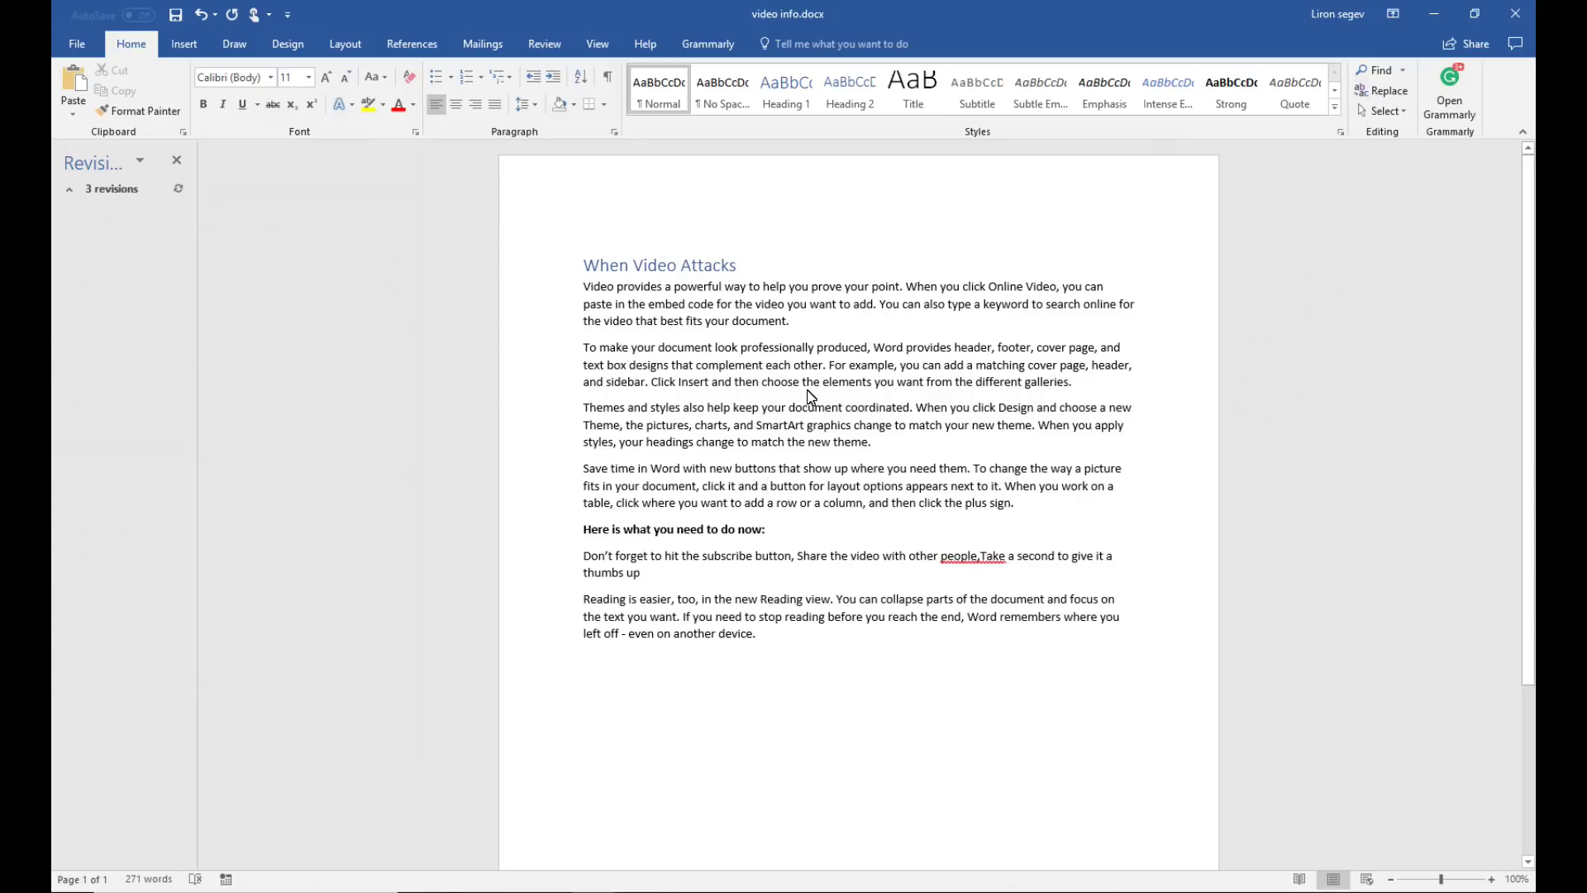
# Put 'Share the video' and the thumbs-up sentence on their own lines and save
pyautogui.click(584, 557)
pyautogui.press('BackSpace')
pyautogui.press('BackSpace')
pyautogui.press('Return')
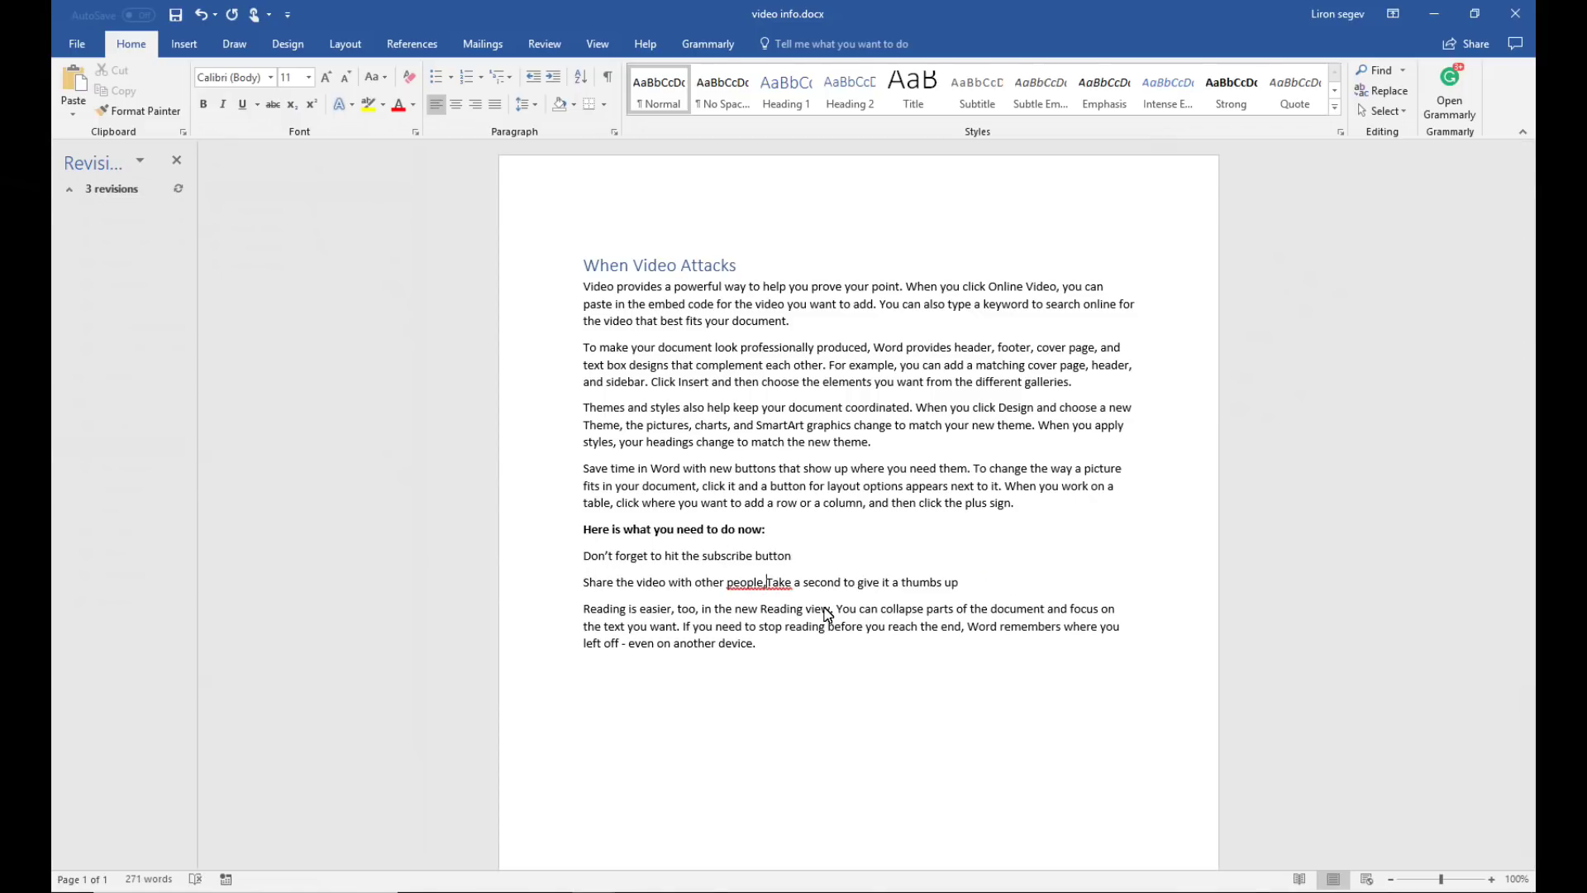
pyautogui.press('BackSpace')
pyautogui.press('Return')
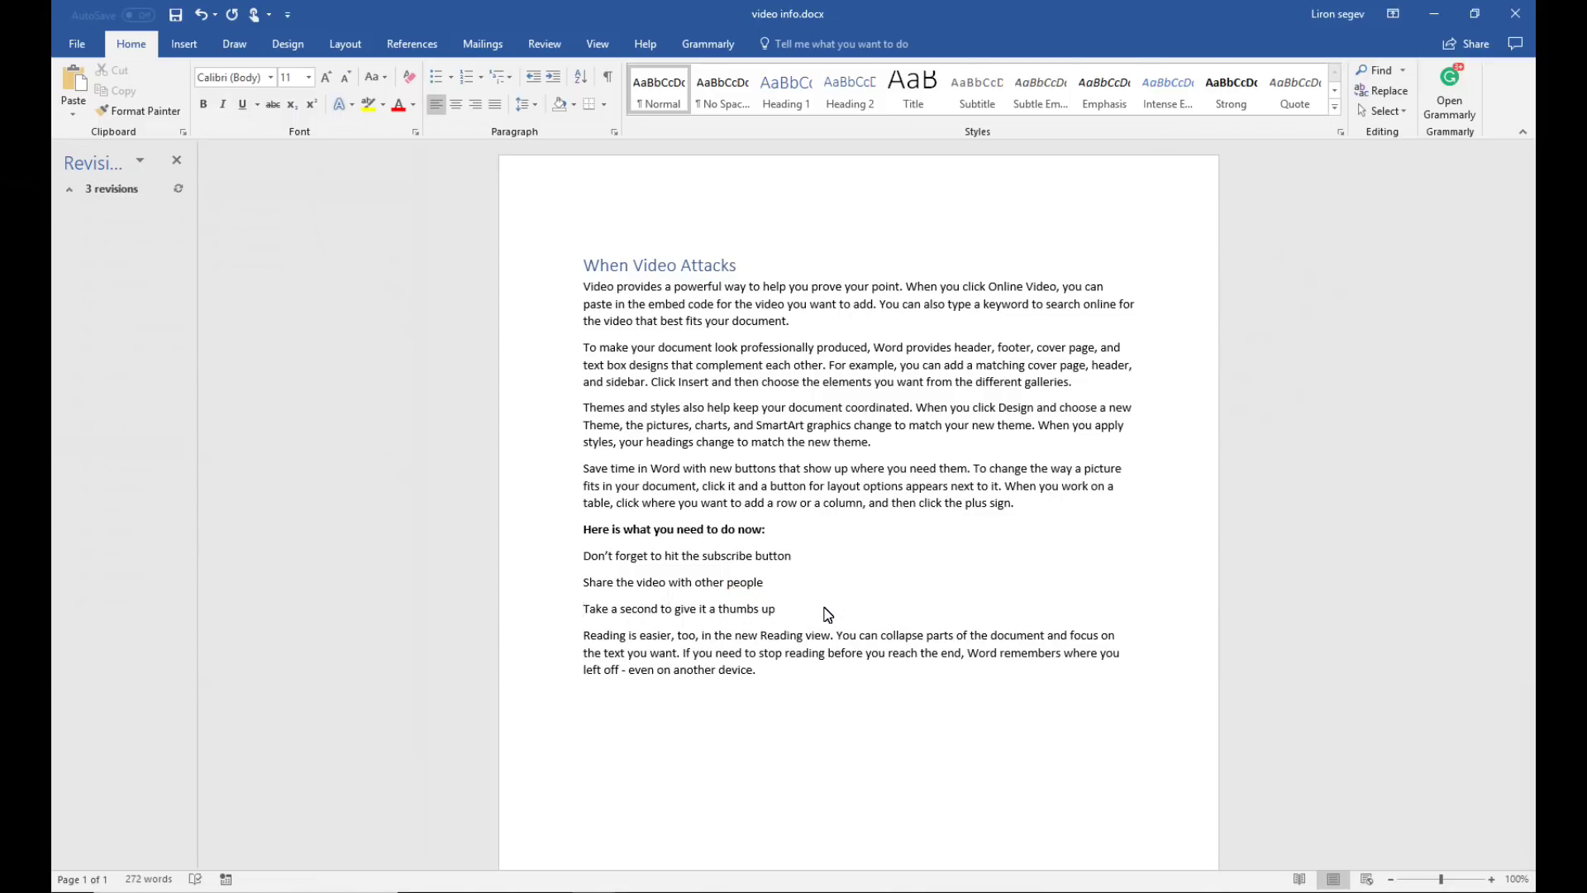
pyautogui.hotkey('ctrl', 's')
# Compare video info.docx as original against video info from client.docx as revised
pyautogui.click(522, 49)
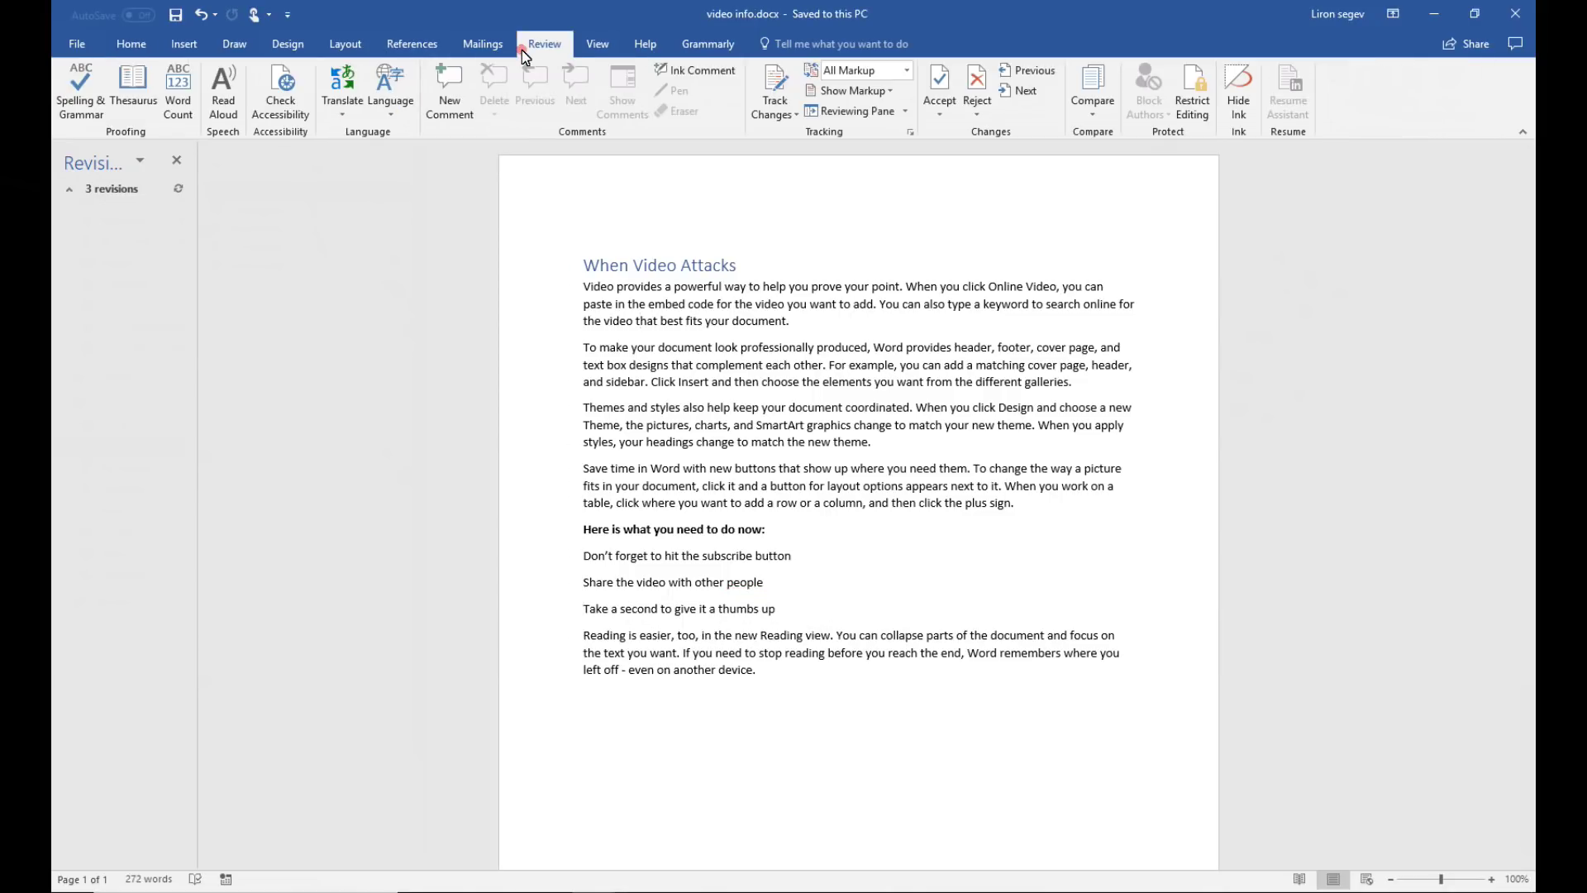
pyautogui.click(1089, 88)
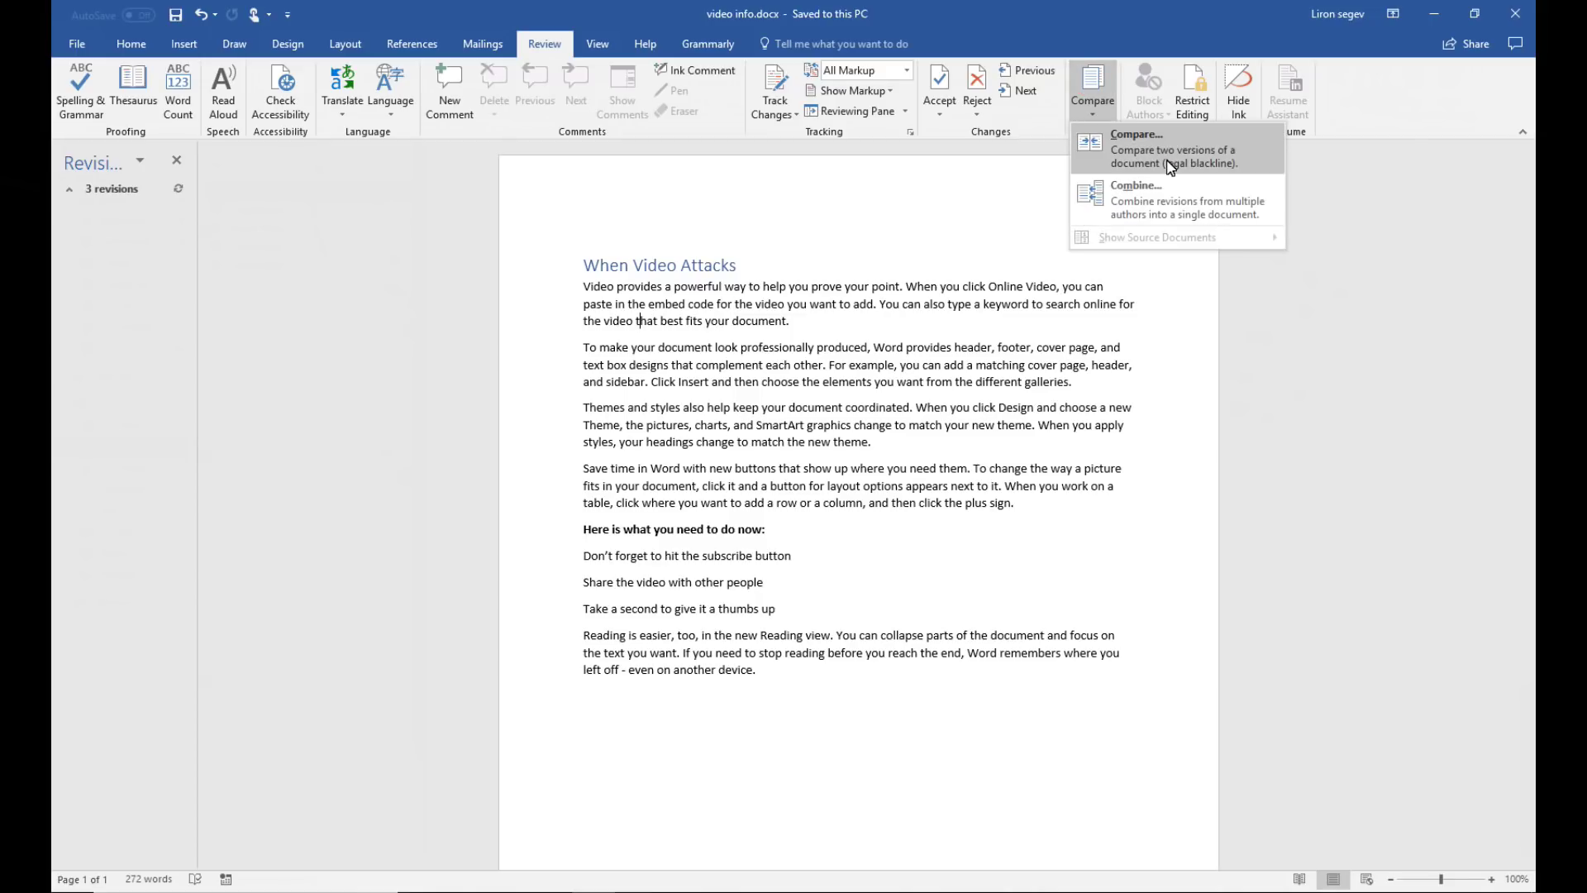
pyautogui.click(1168, 165)
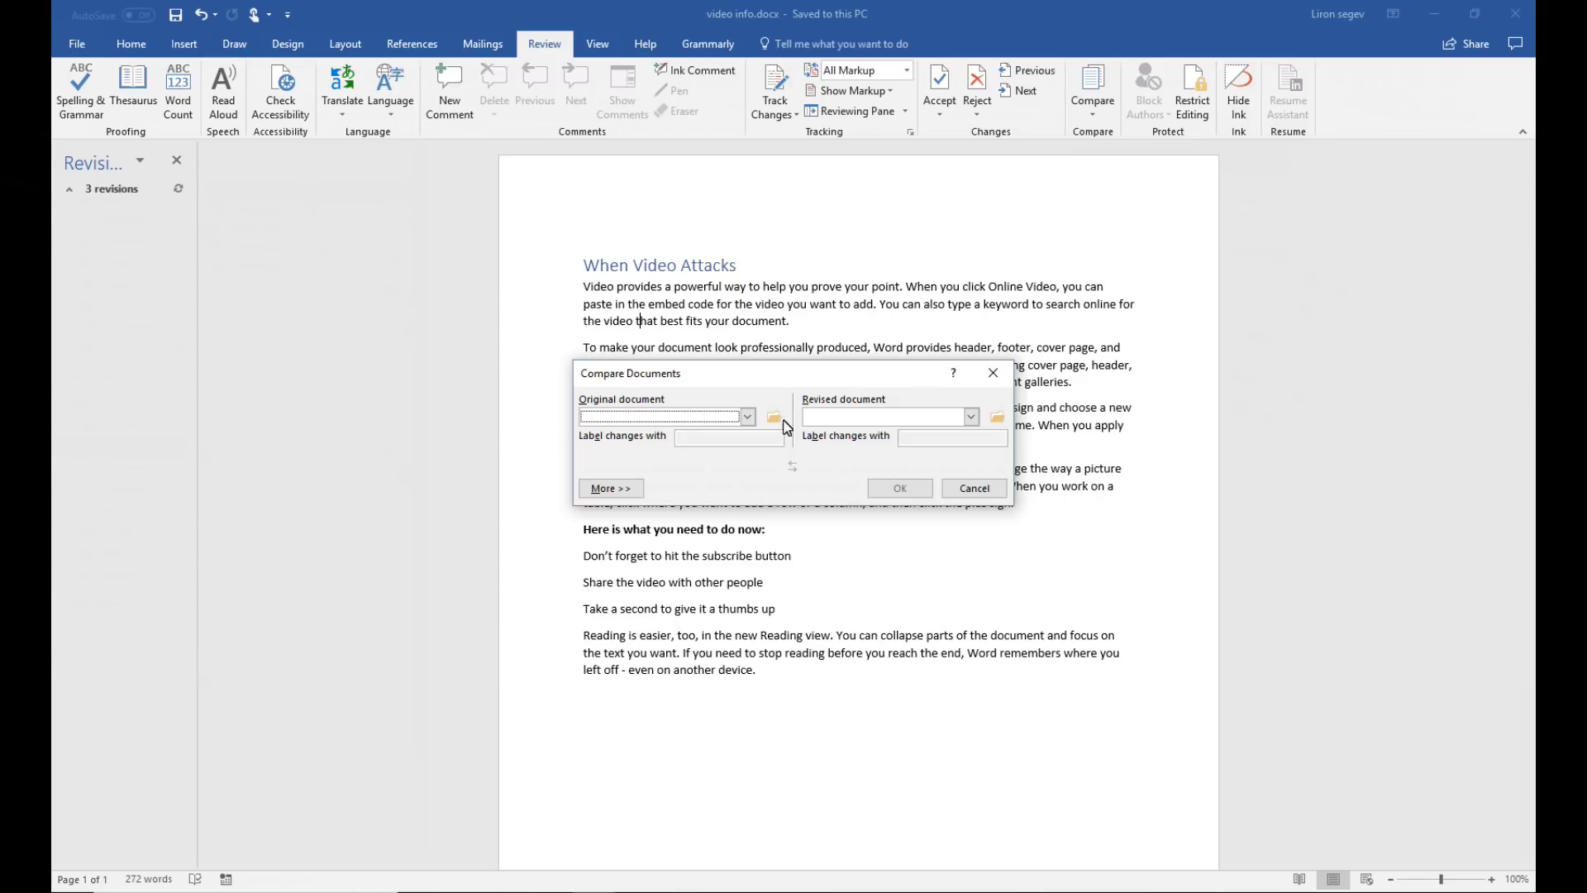
pyautogui.click(774, 418)
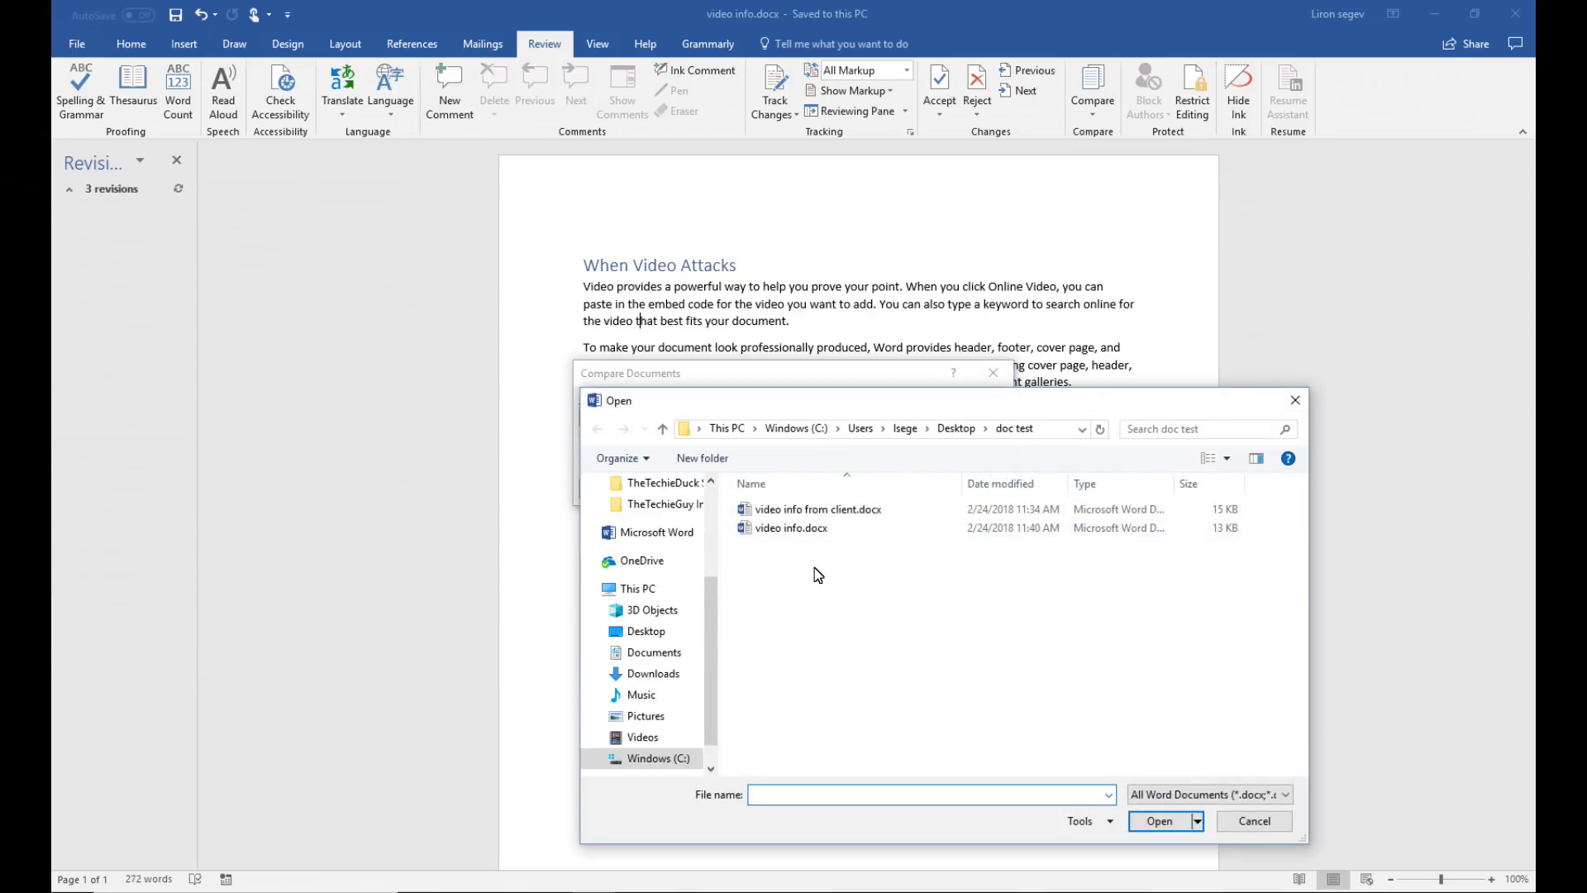
pyautogui.doubleClick(798, 529)
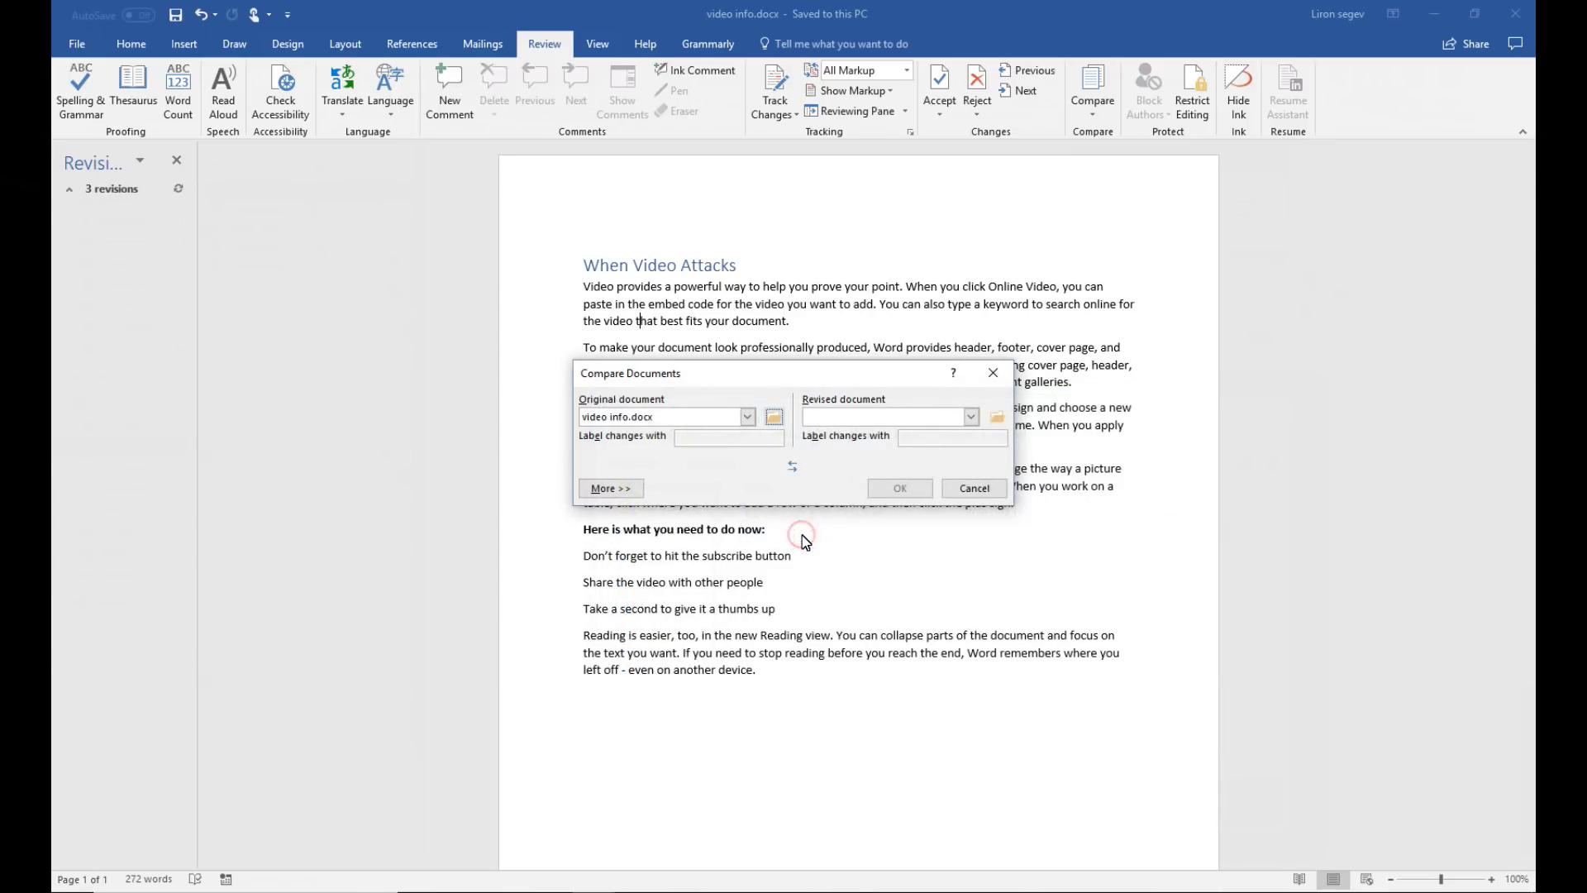
pyautogui.click(997, 418)
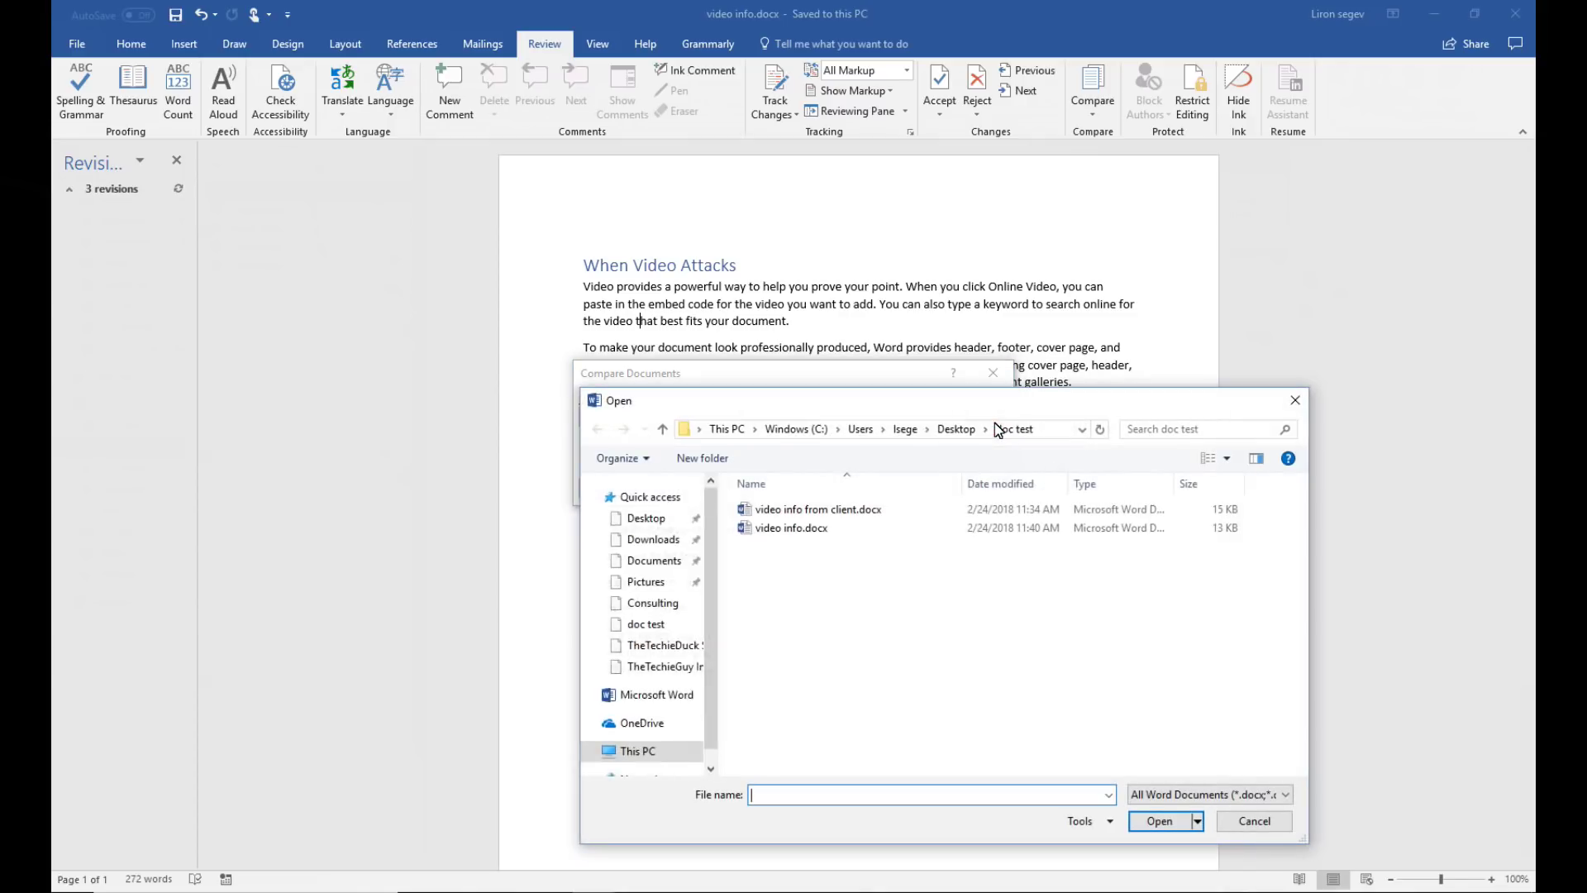
pyautogui.doubleClick(794, 510)
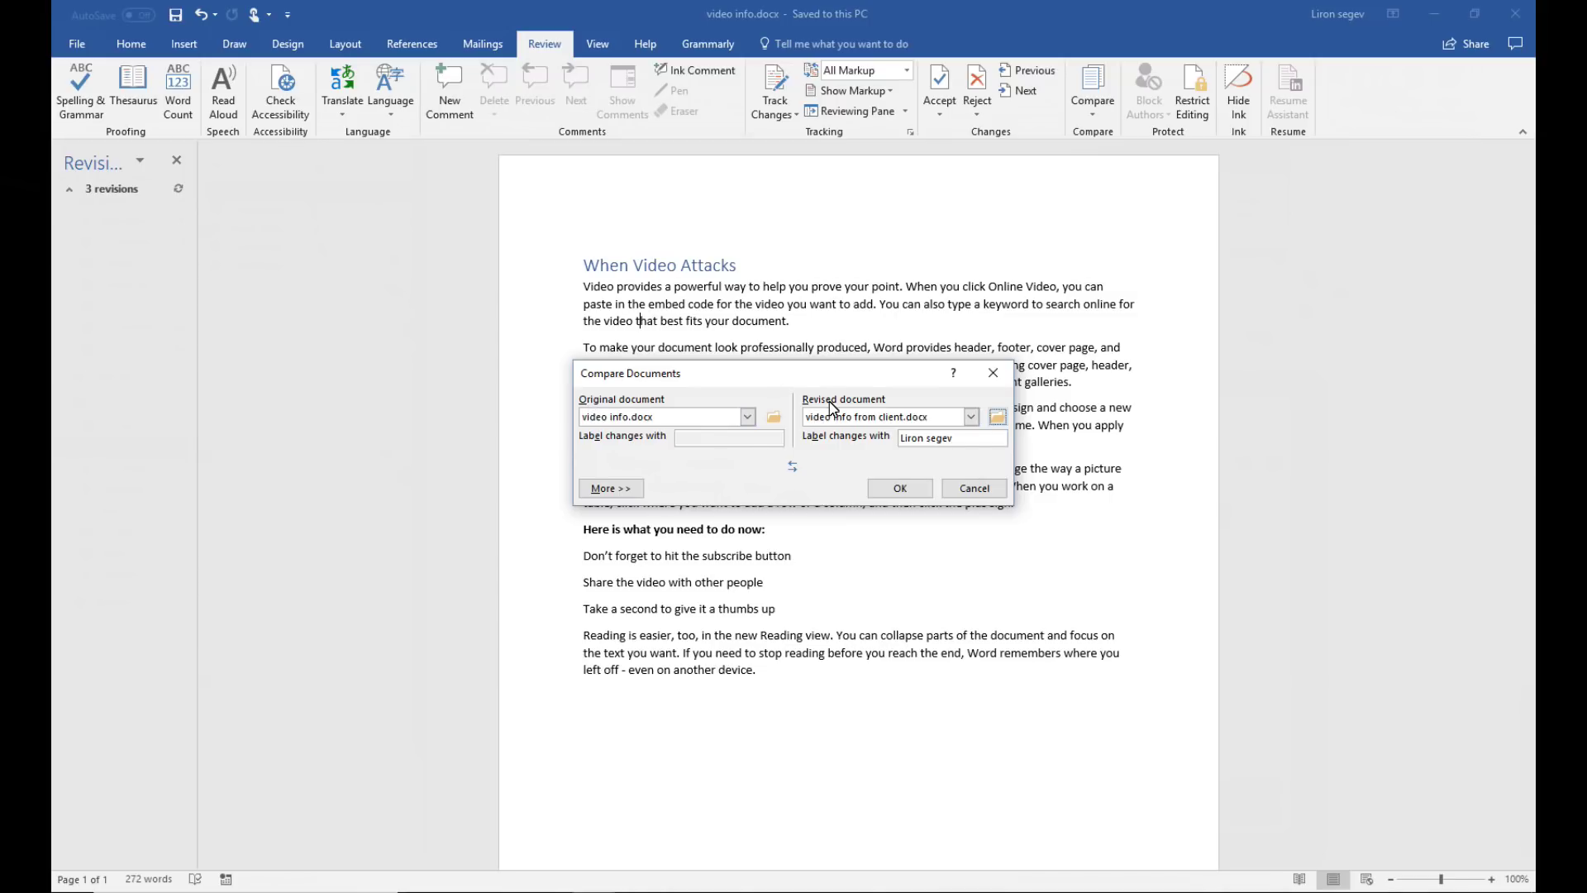
pyautogui.click(905, 492)
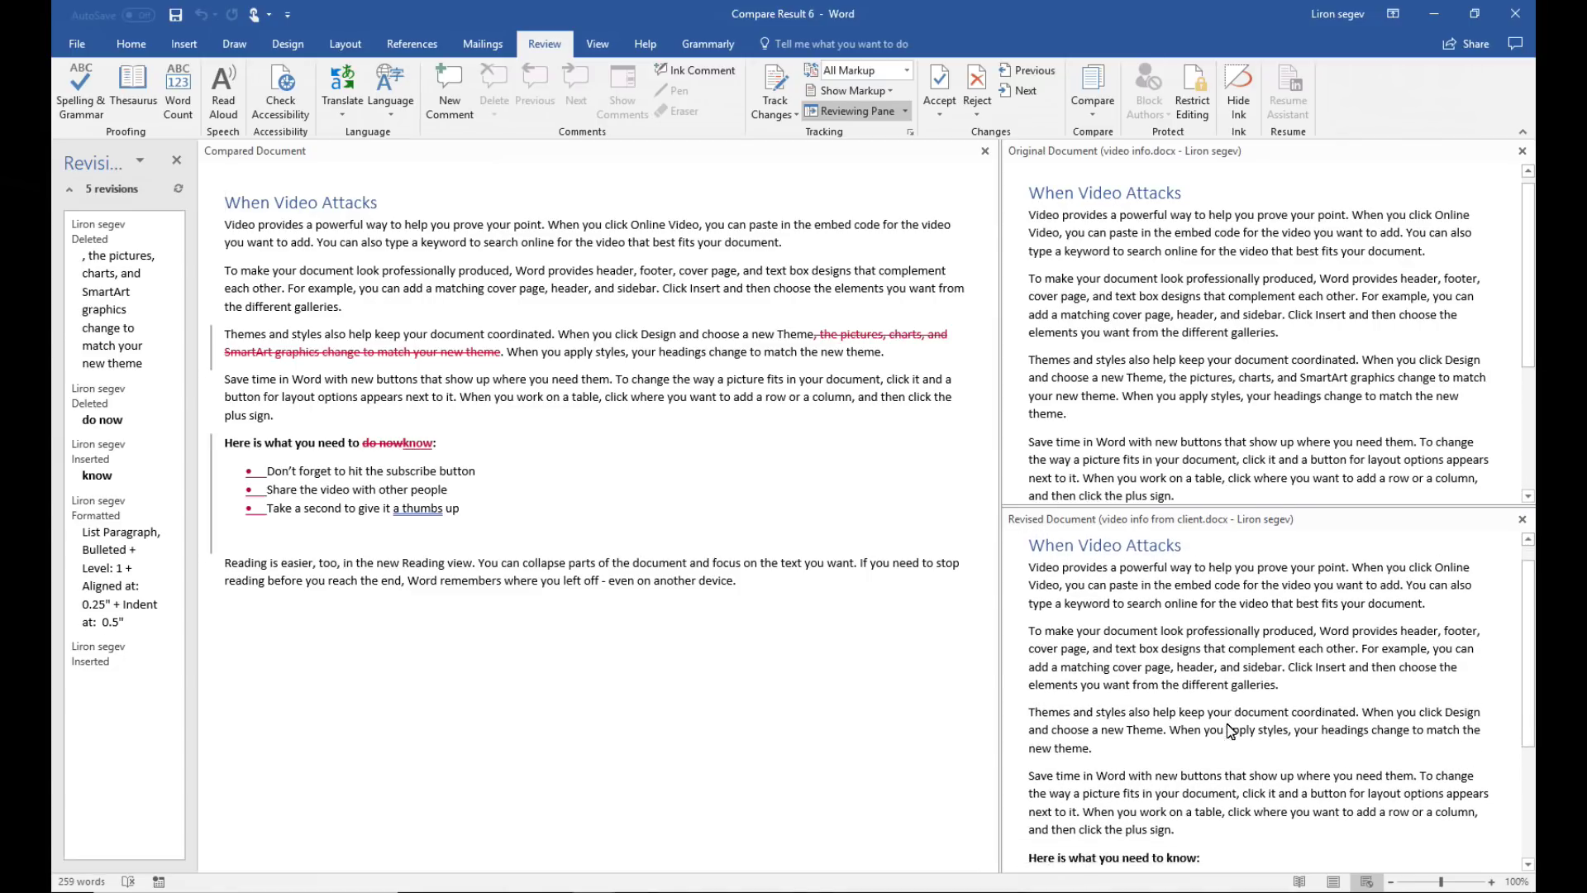
pyautogui.scroll(1, 1230, 730)
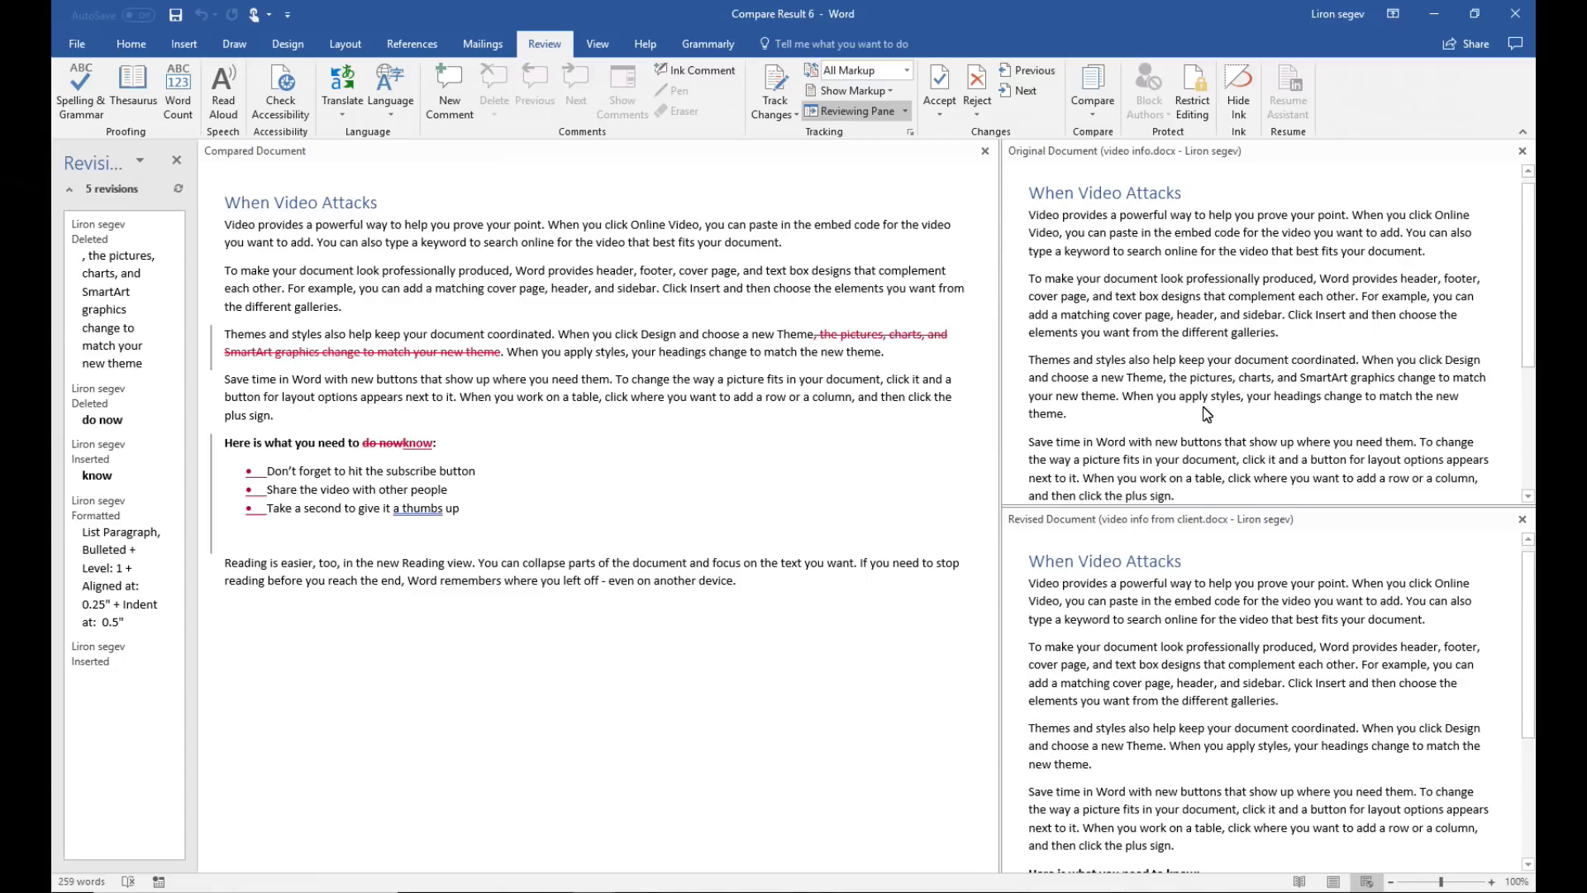
pyautogui.scroll(-5, 1205, 416)
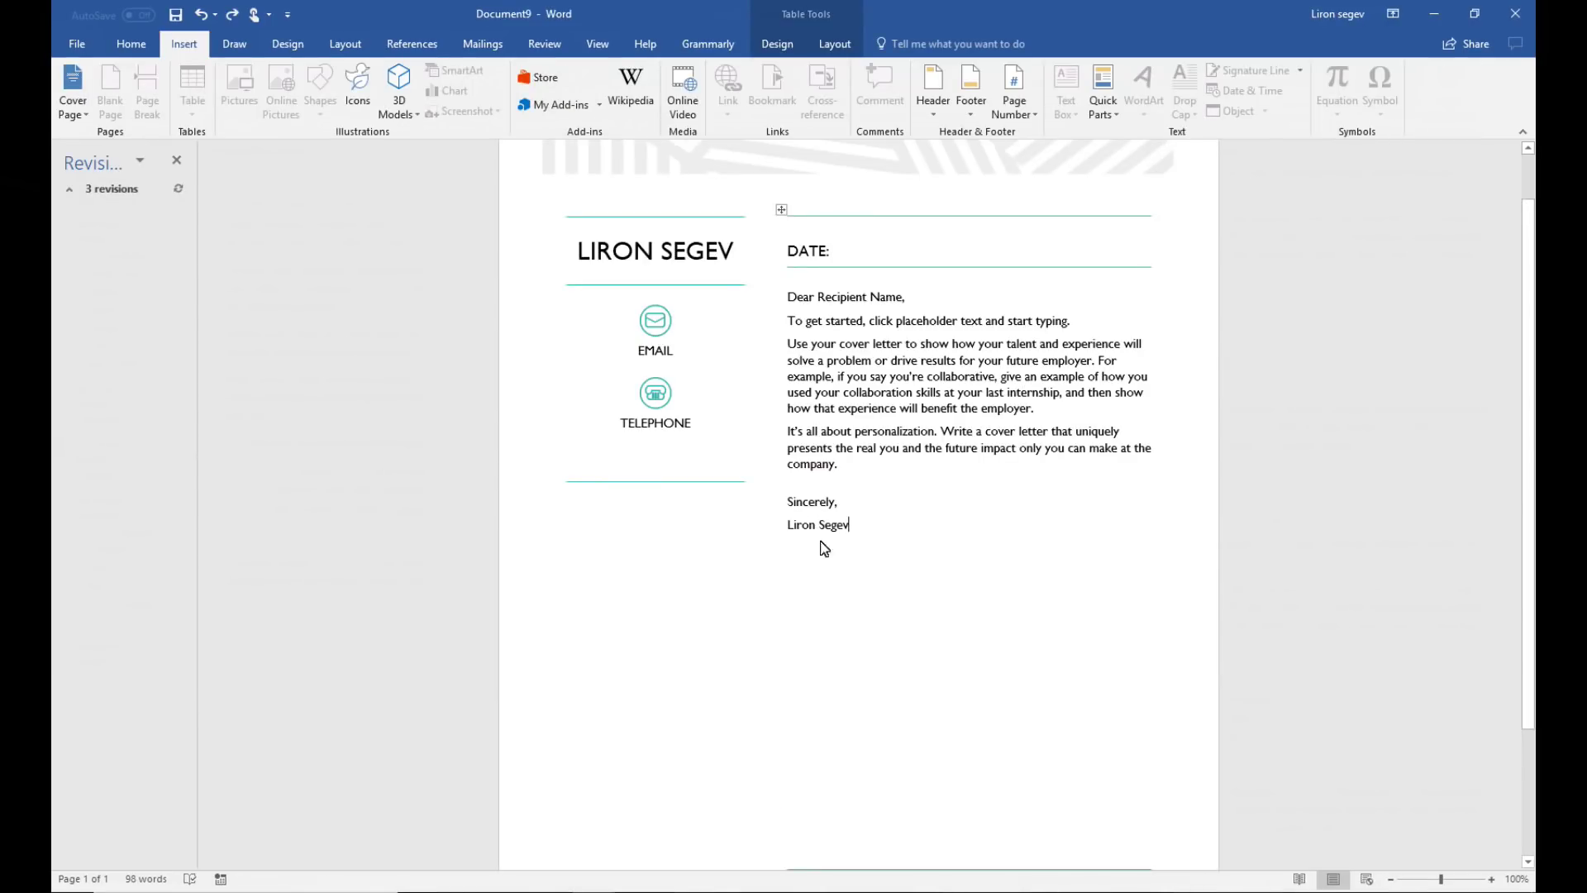
# Enter the date 2/24/2018 after DATE: using AutoComplete
pyautogui.click(900, 260)
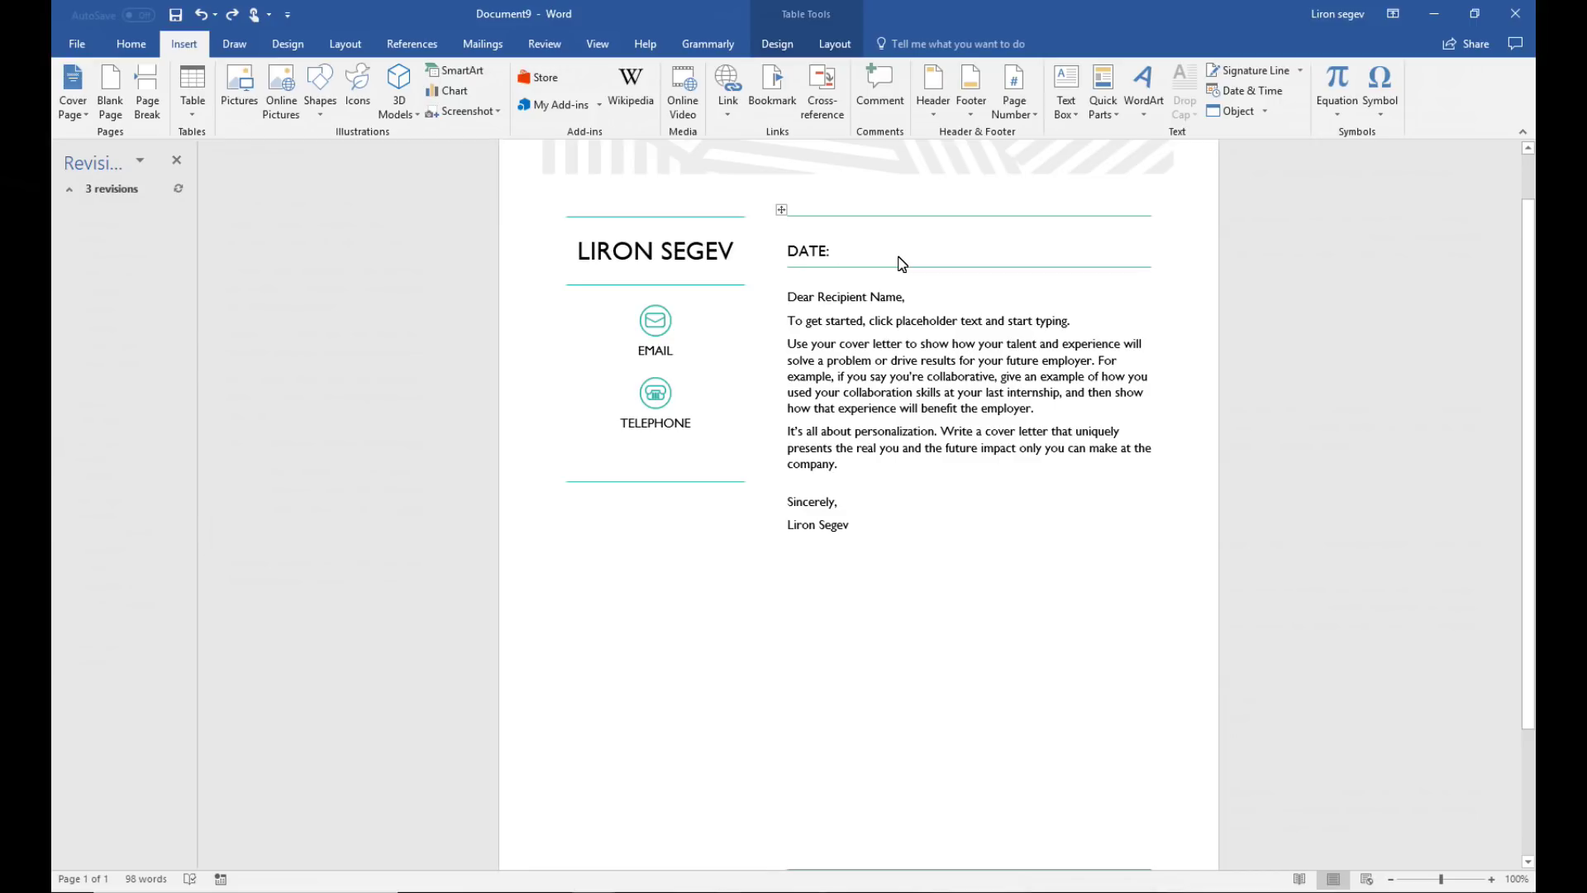
pyautogui.write('2/2')
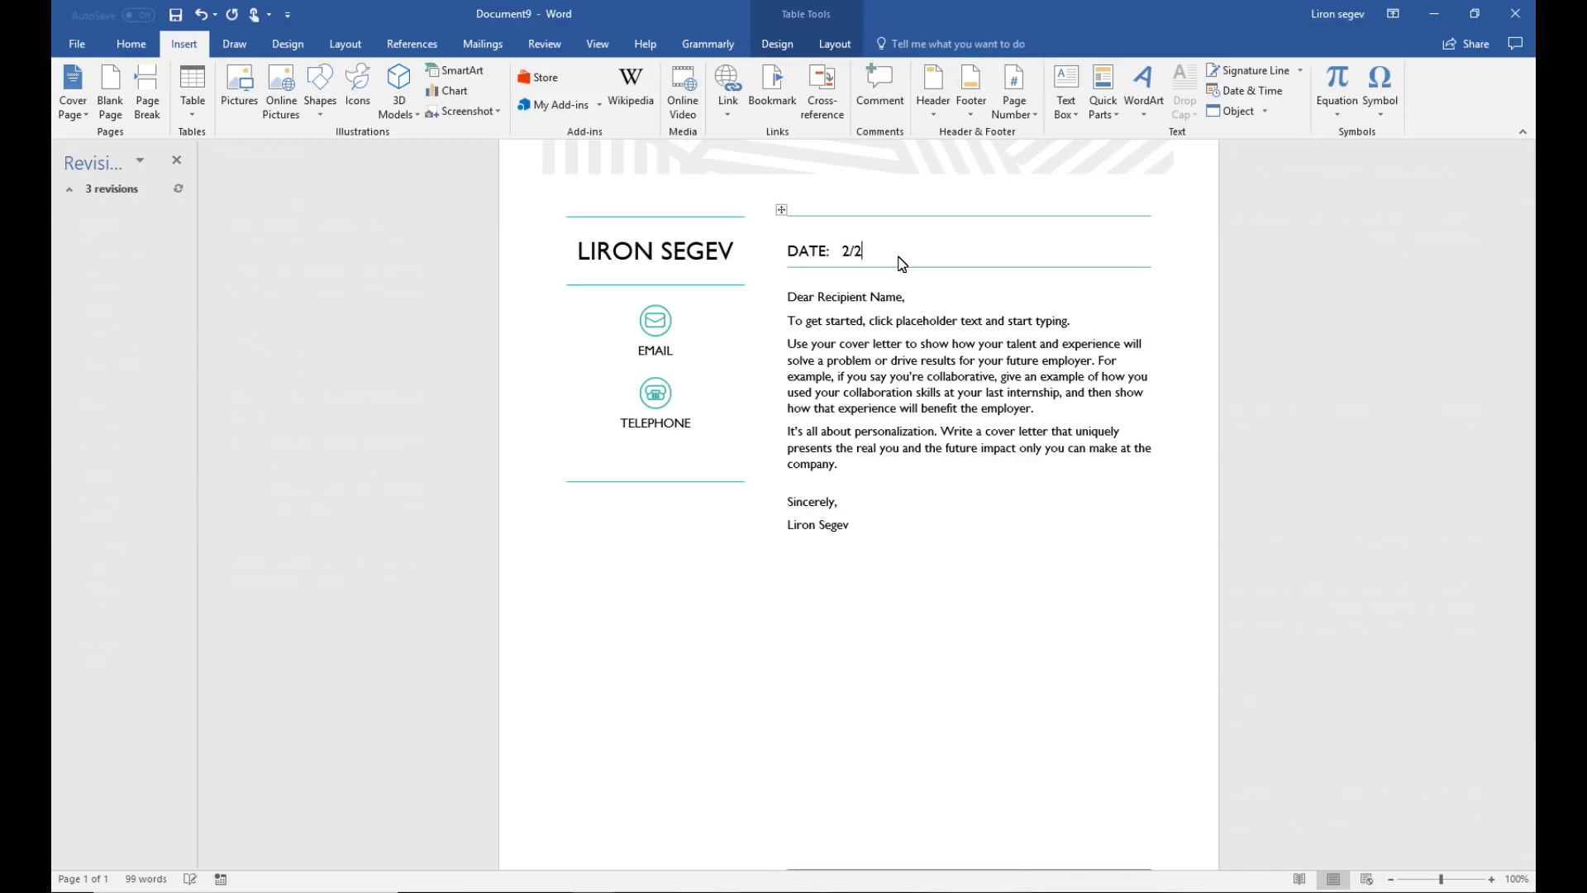
pyautogui.write('4/2018')
pyautogui.press('Down')
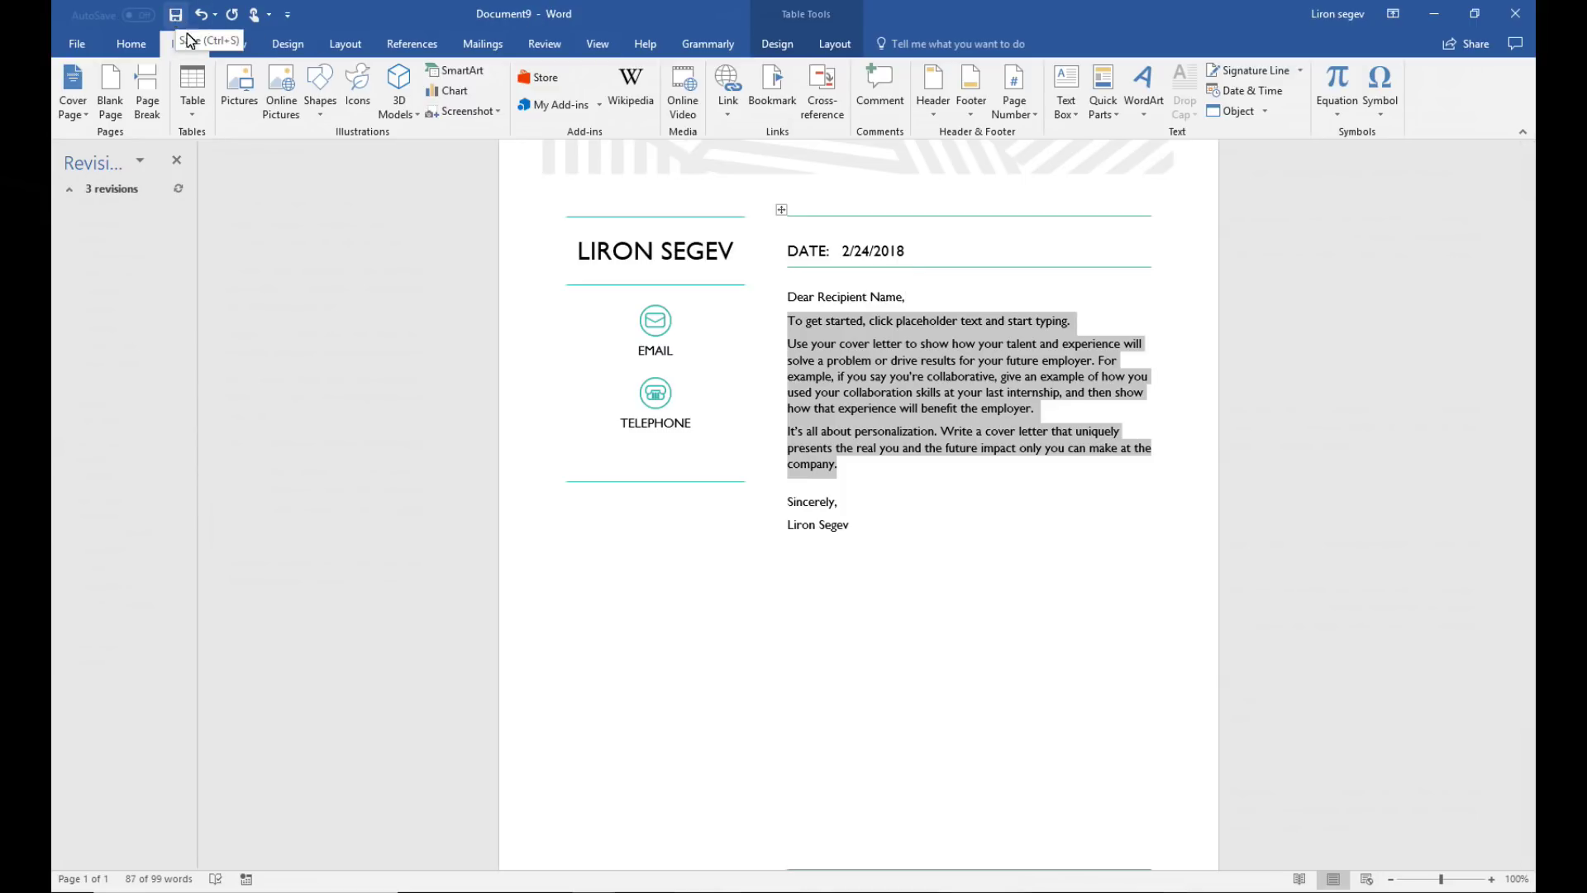
# Change the date's day digit to 5, accepting the AutoComplete current date
pyautogui.click(788, 580)
pyautogui.click(843, 248)
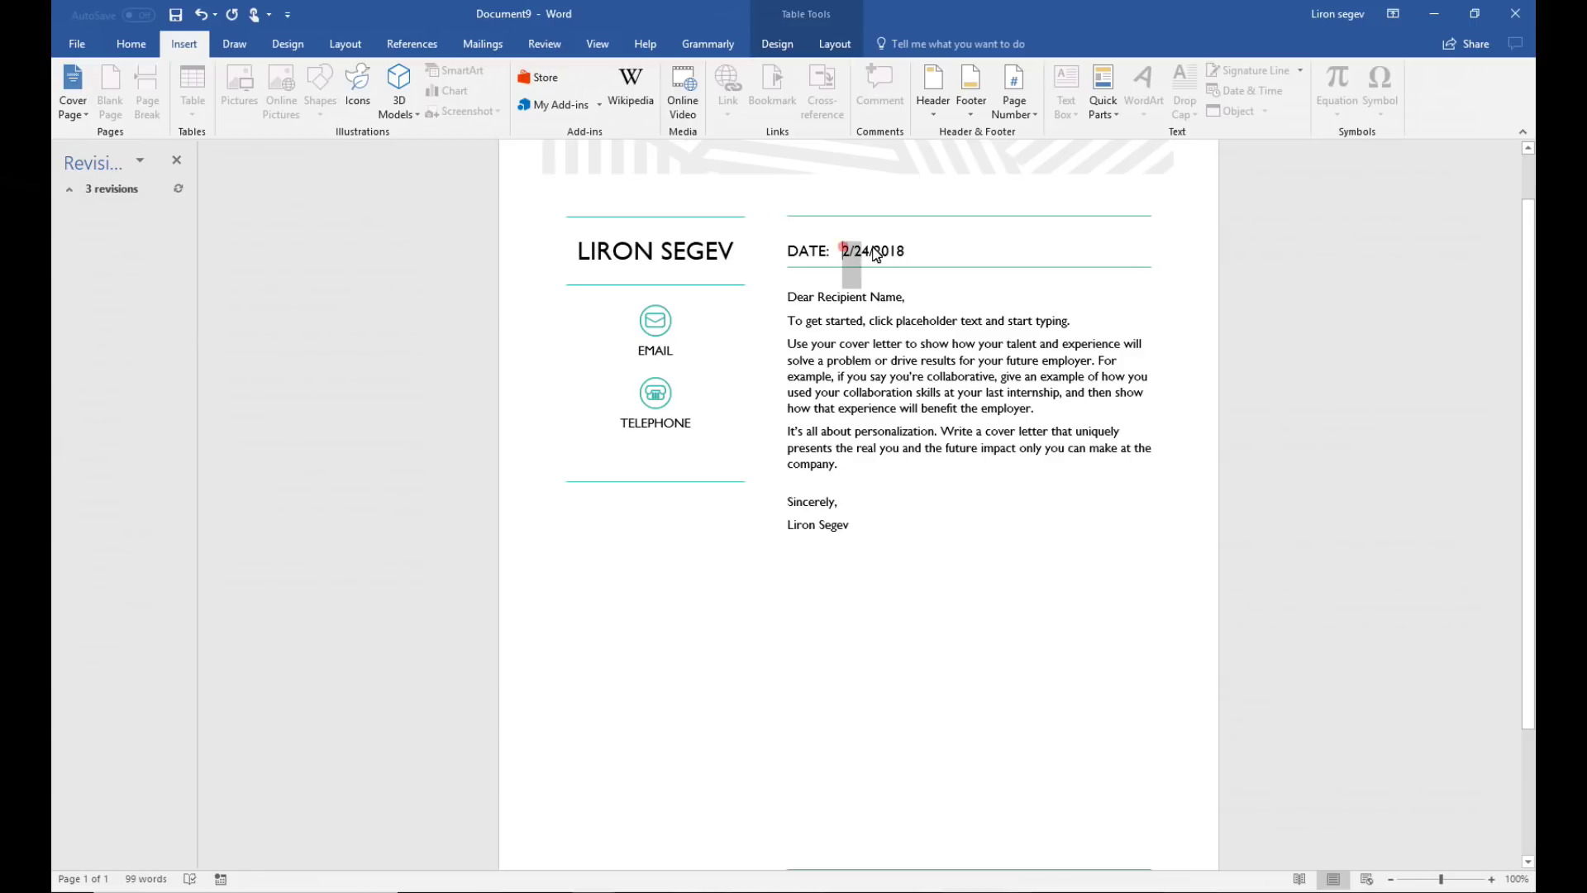
pyautogui.moveTo(877, 255); pyautogui.dragTo(906, 251)
pyautogui.click(950, 273)
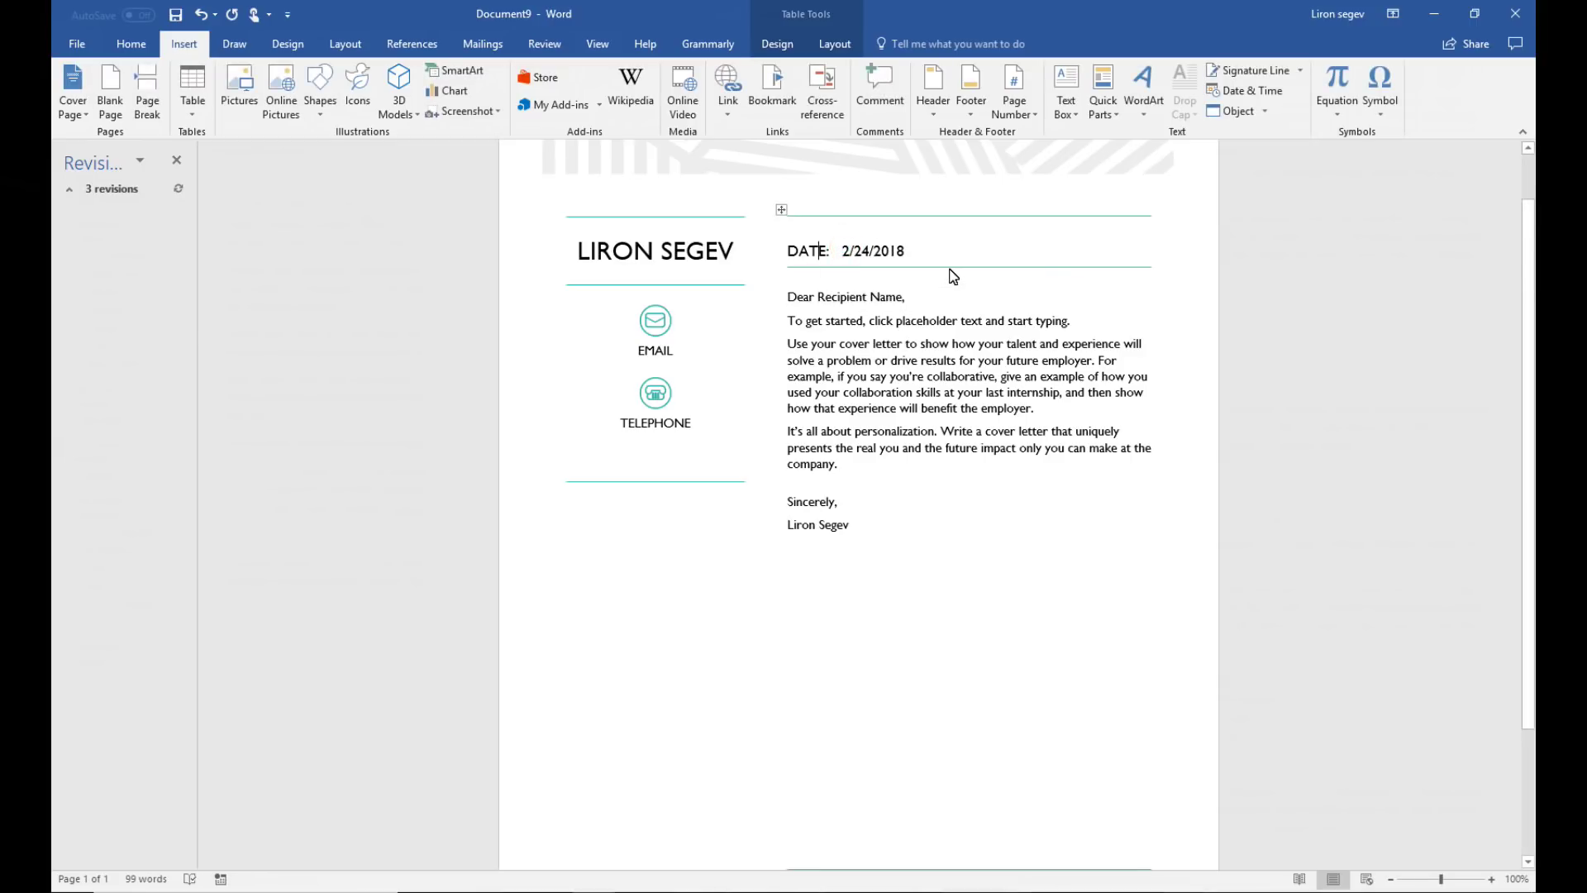
pyautogui.press('BackSpace')
pyautogui.write('5')
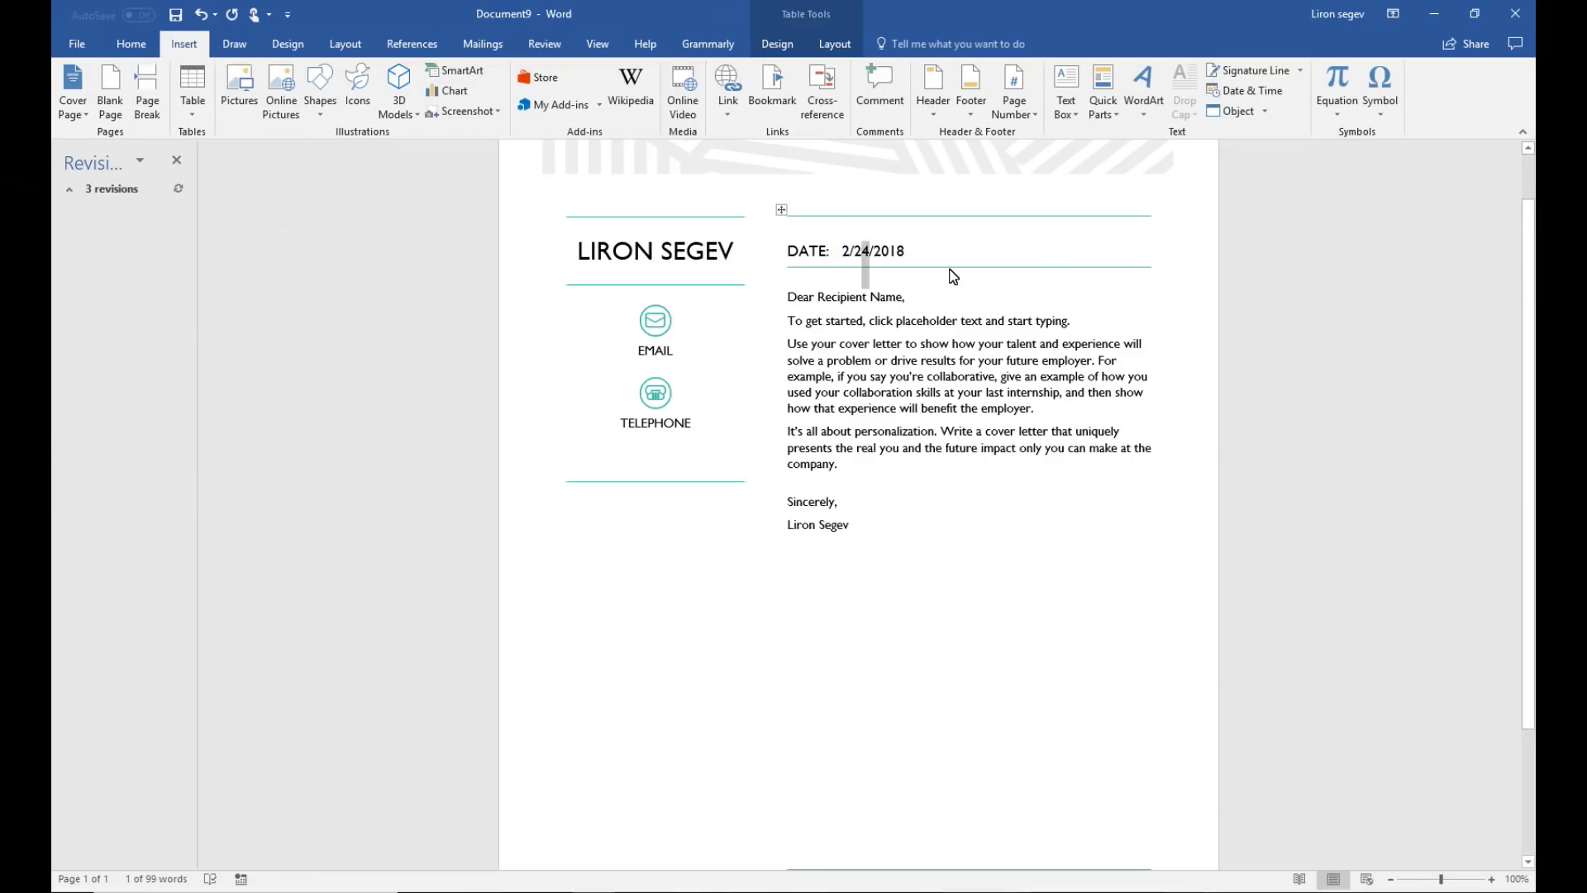
pyautogui.press('Down')
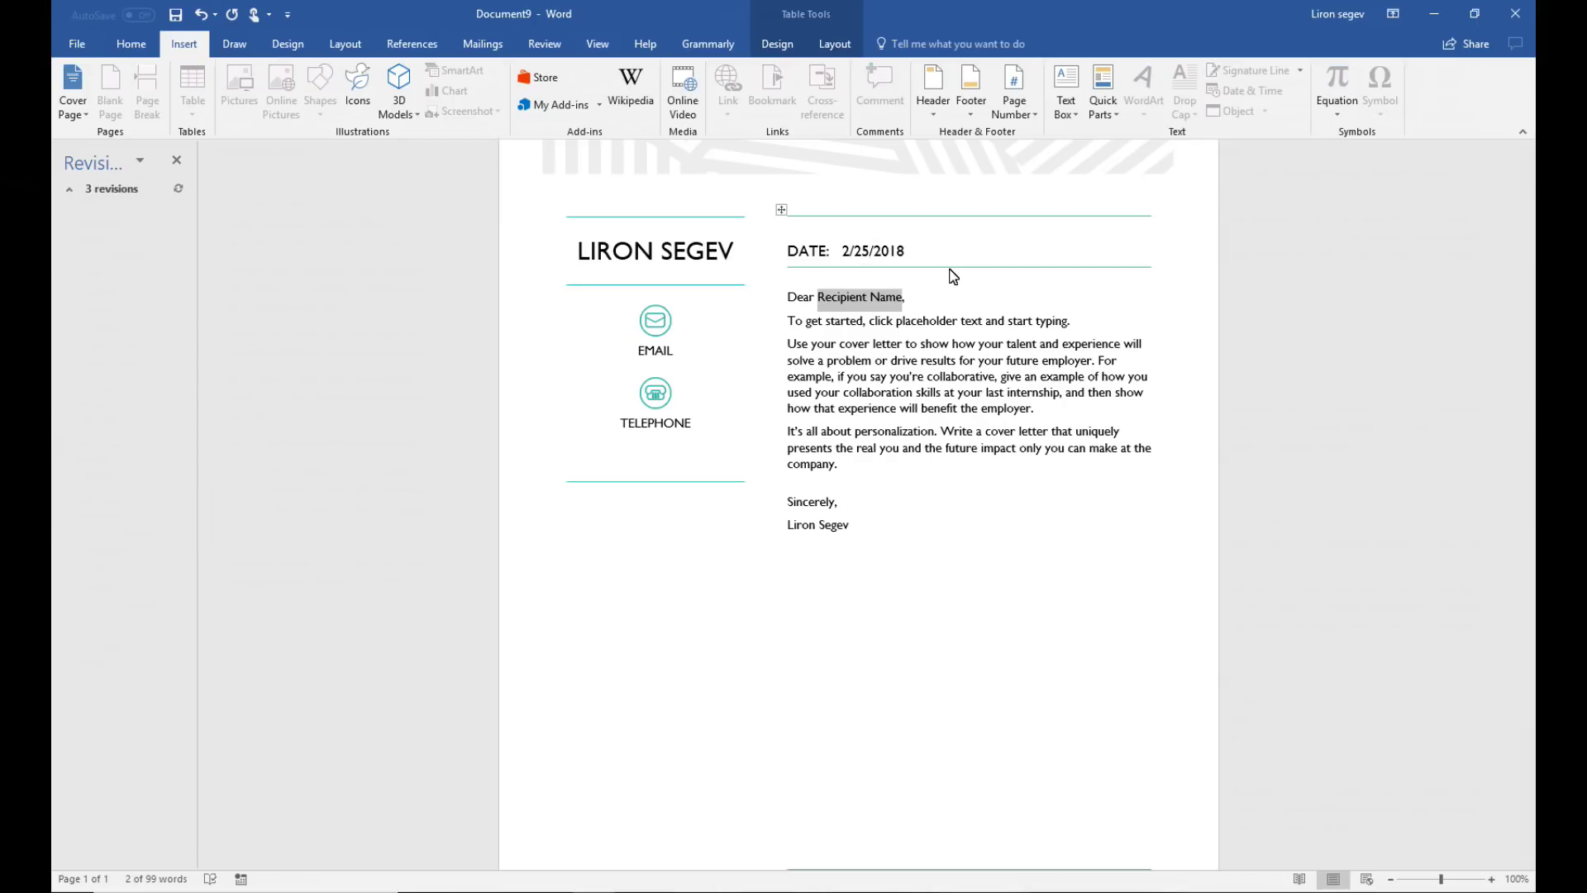
# Delete the date after DATE:, leaving that line empty
pyautogui.moveTo(907, 252); pyautogui.dragTo(842, 251)
pyautogui.press('Delete')
pyautogui.click(978, 654)
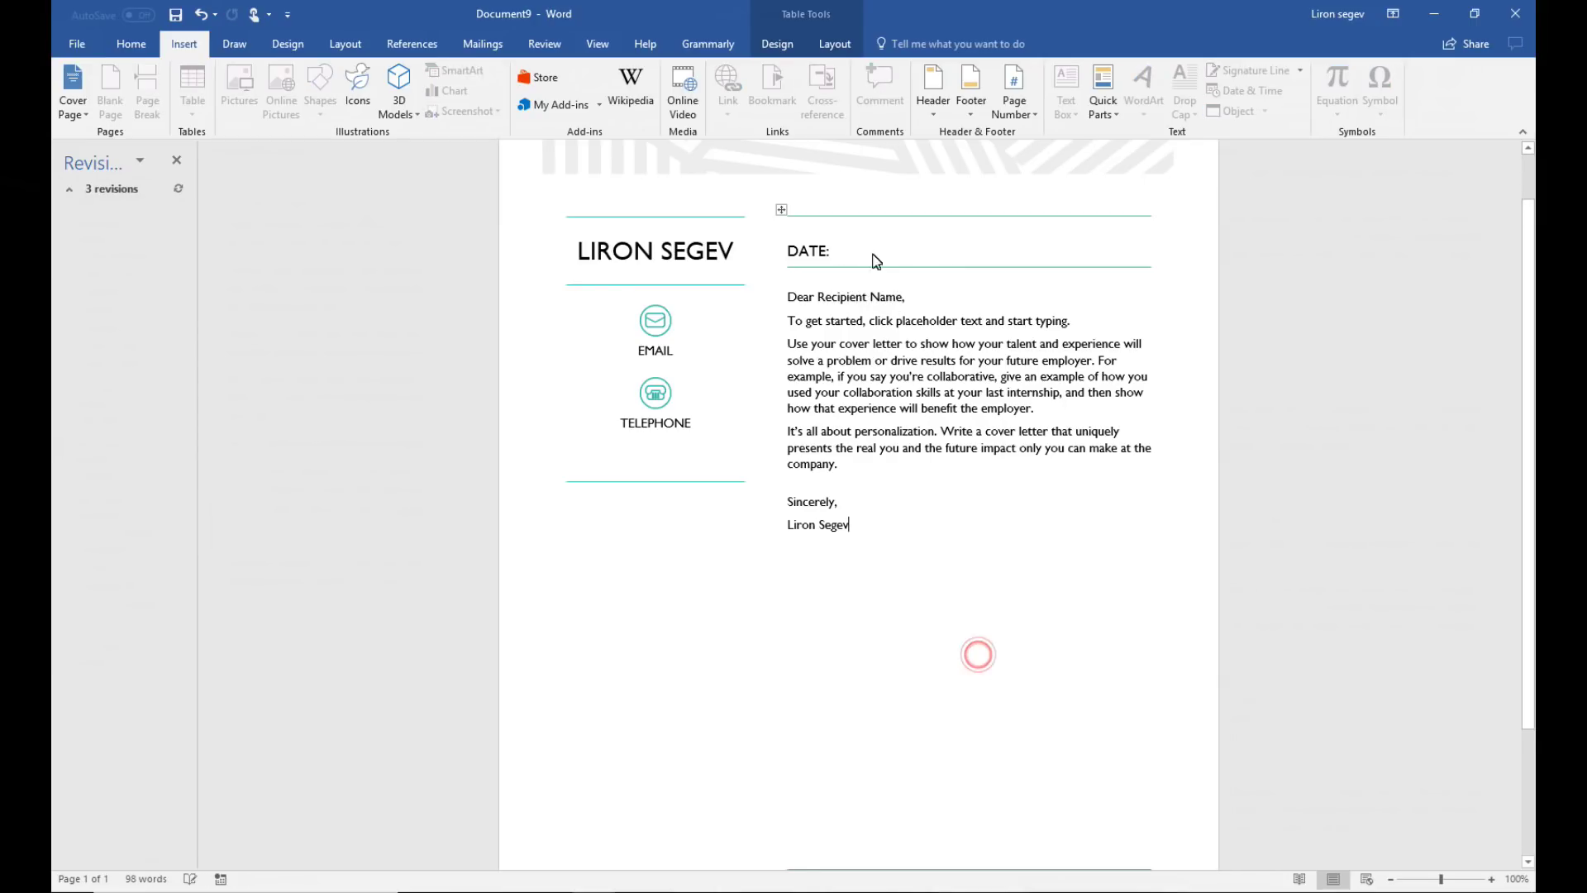
pyautogui.click(866, 245)
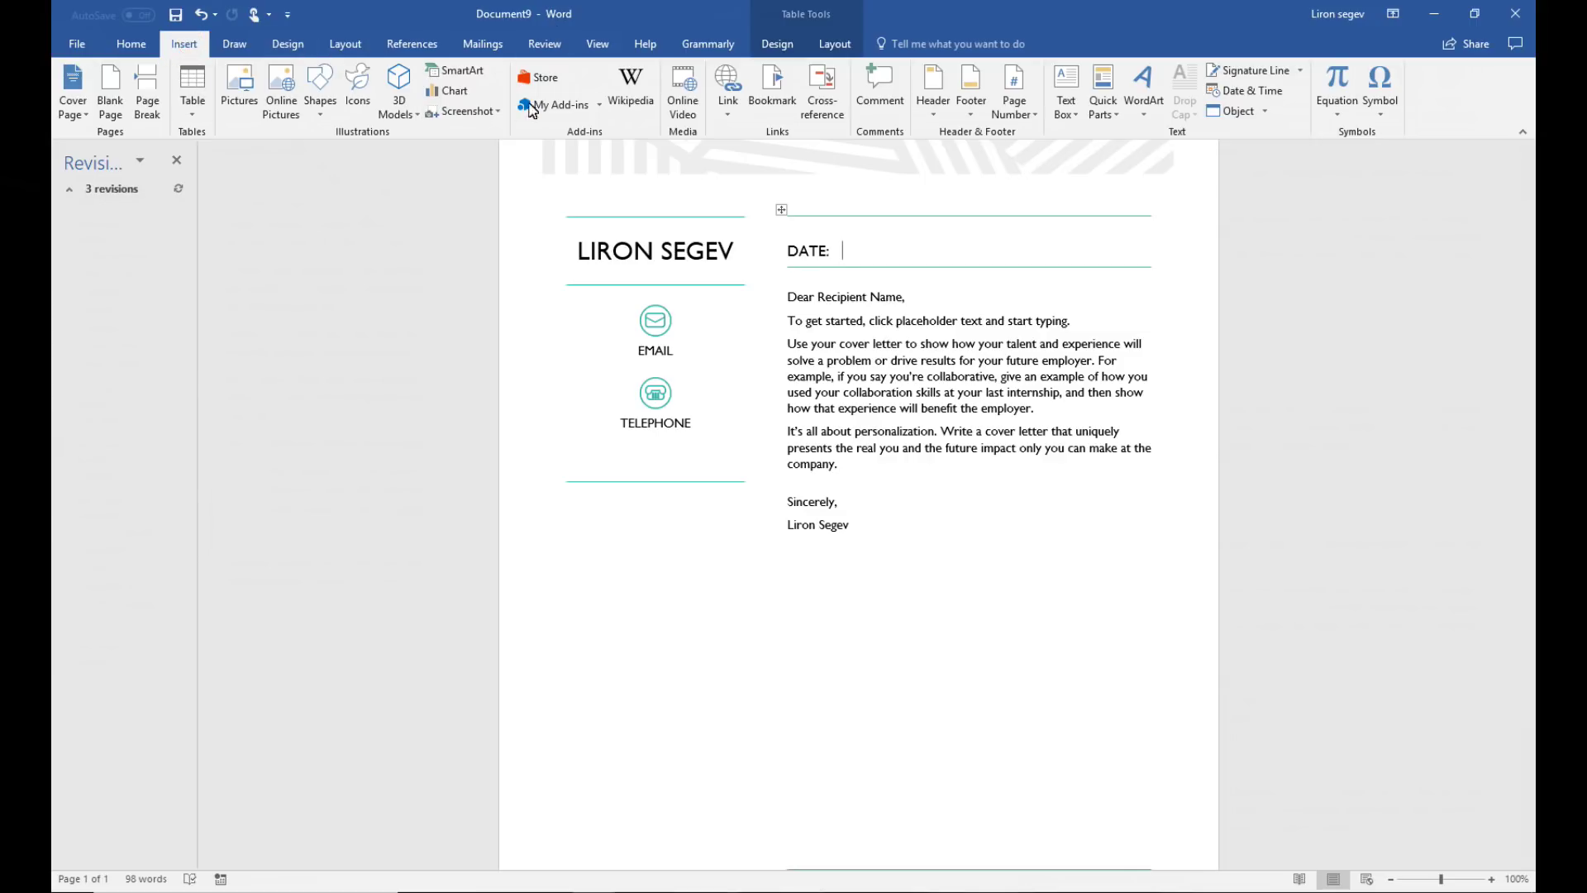
# Insert the date 2/24/2018 after DATE: with Update automatically ticked
pyautogui.click(1265, 93)
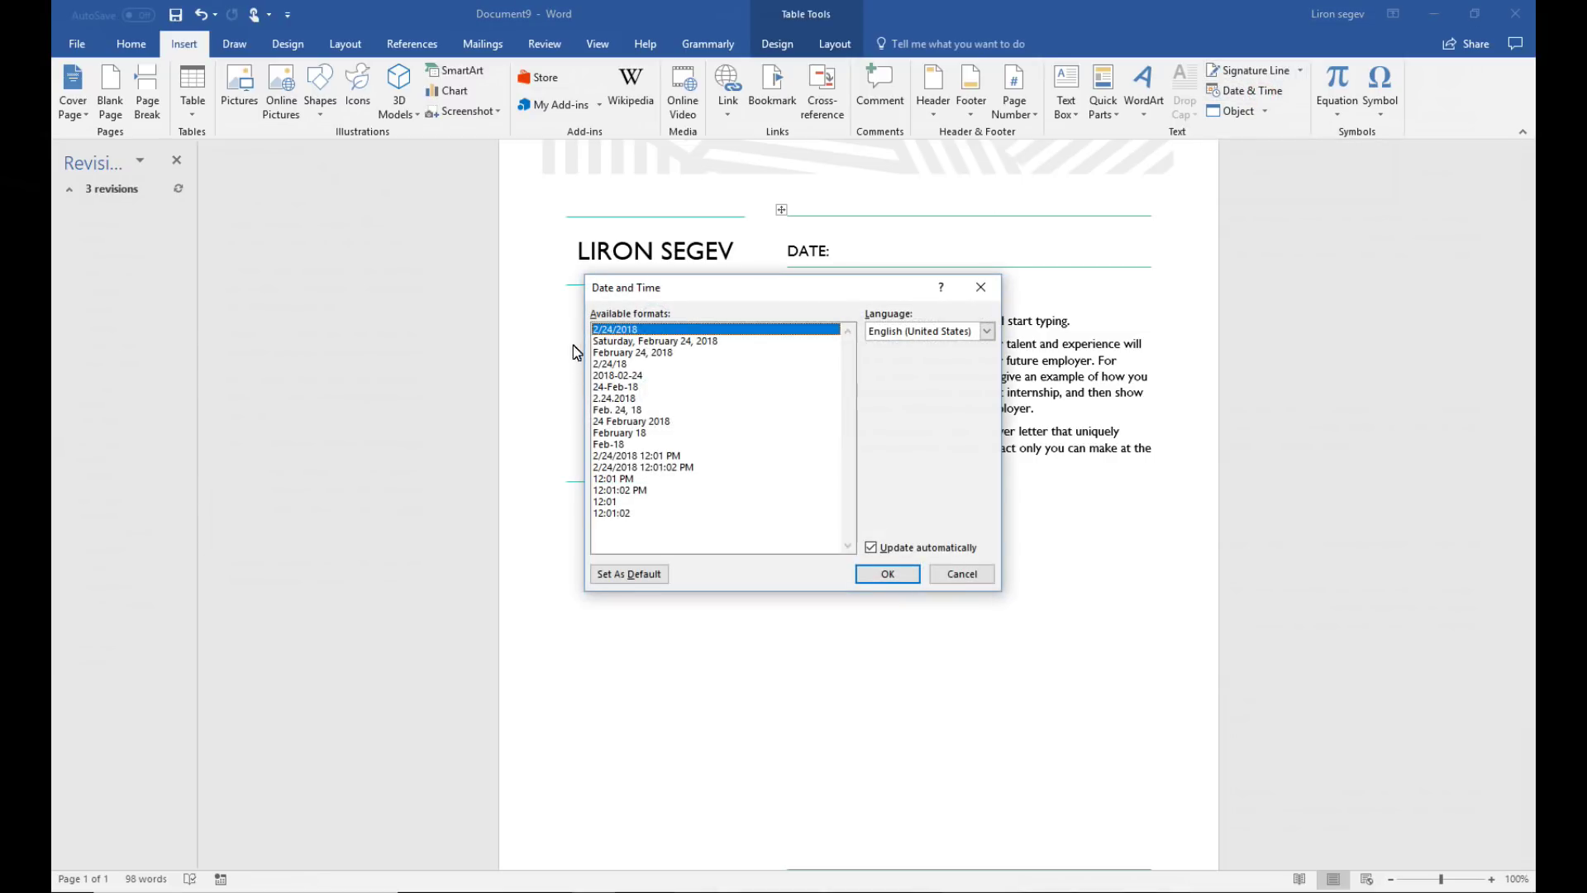
pyautogui.click(871, 548)
pyautogui.click(872, 549)
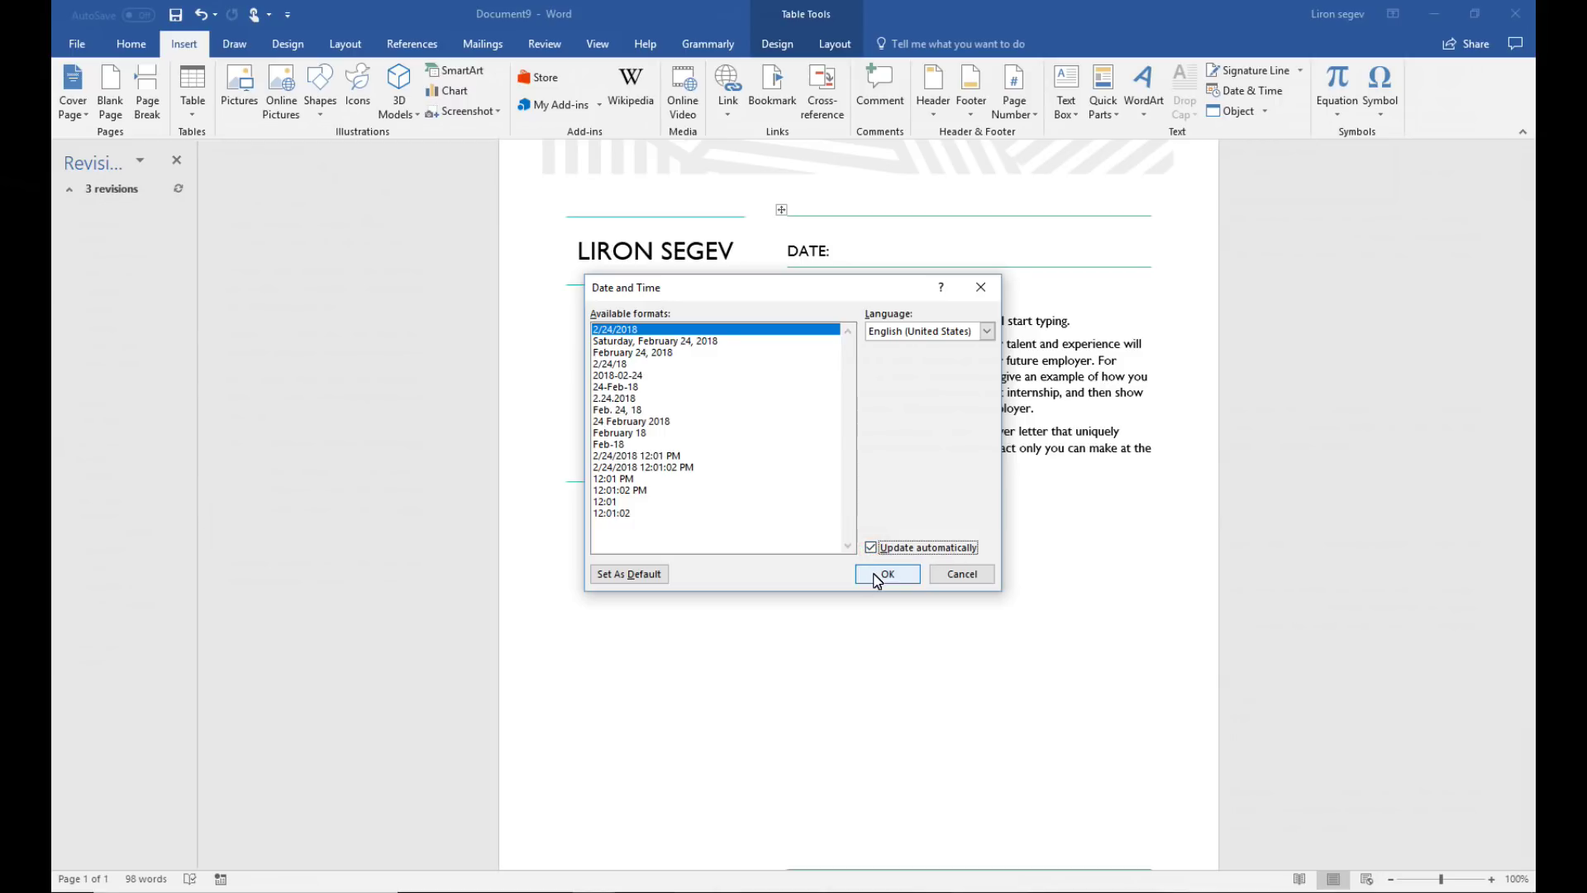
pyautogui.click(878, 578)
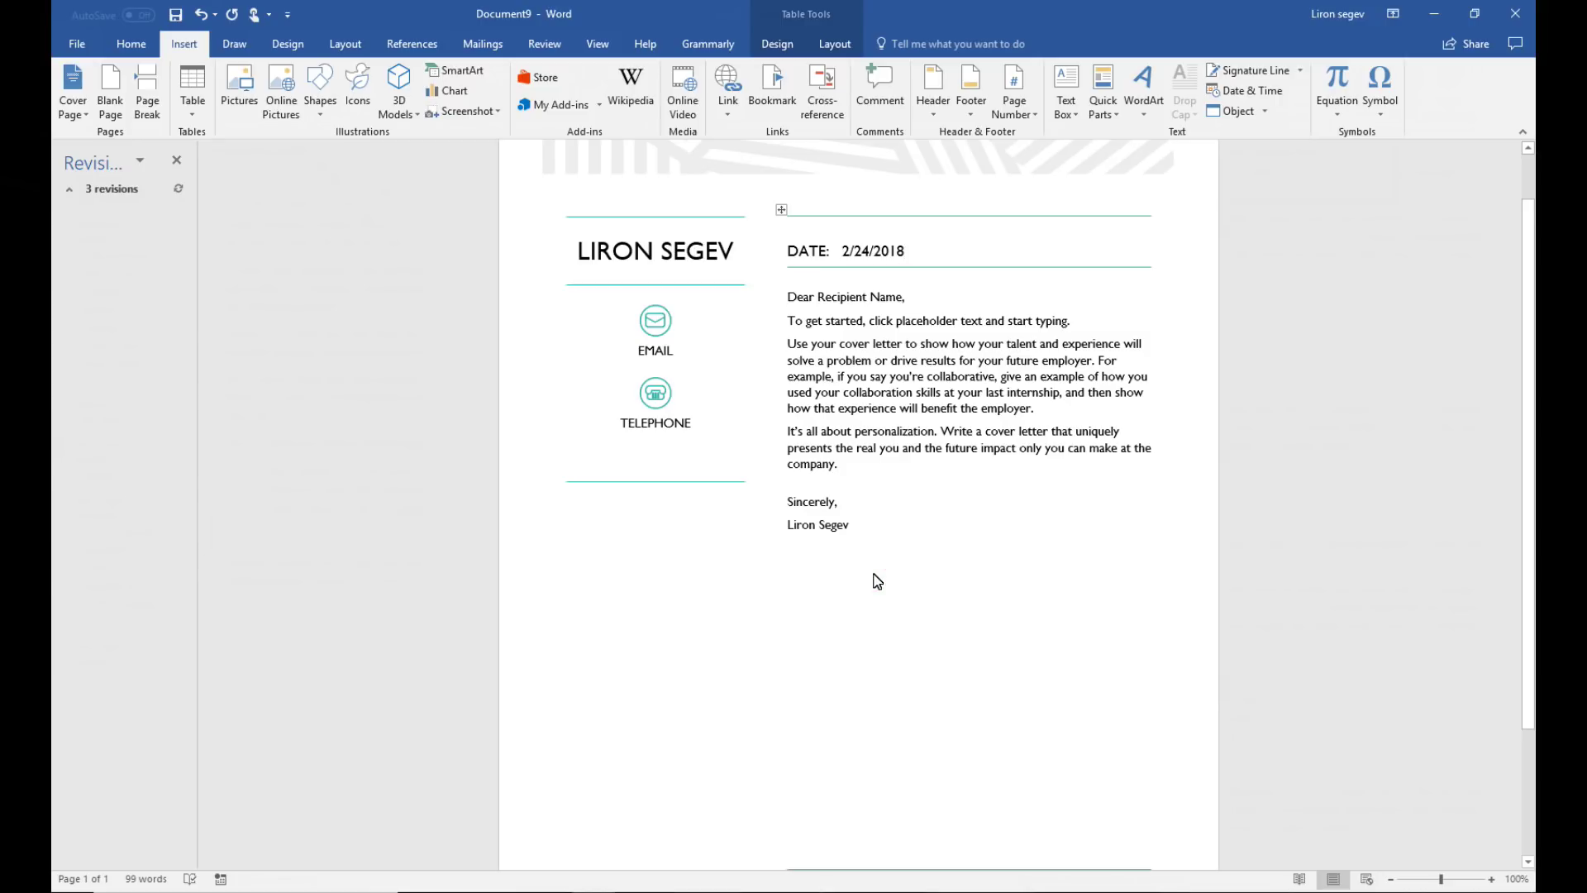
pyautogui.click(878, 507)
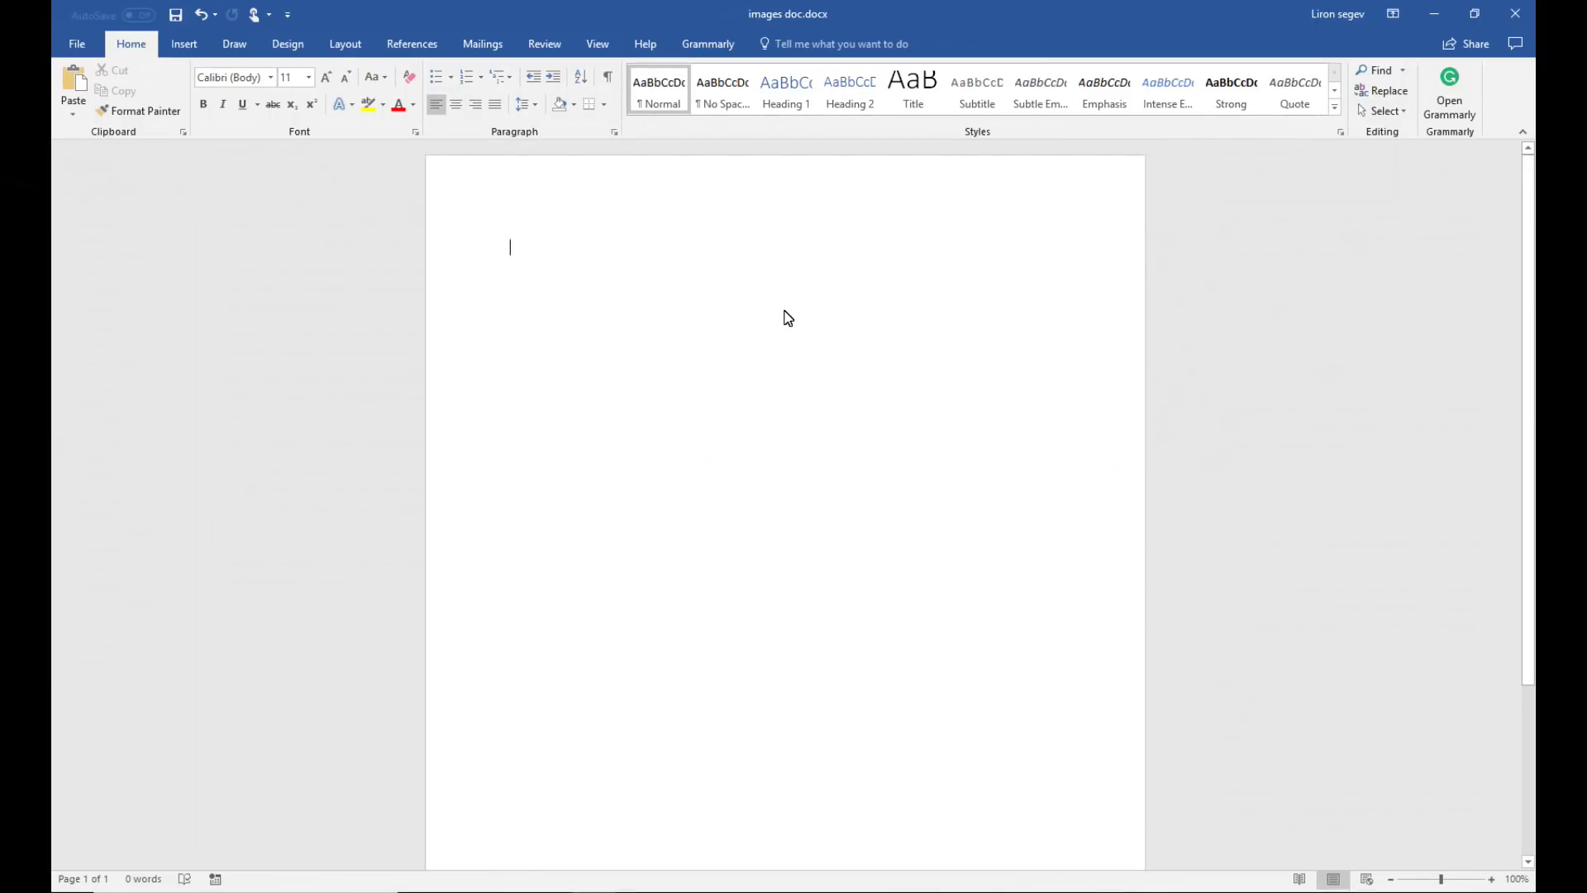
# Type the translation question and 'Here is how you do it.', then select that line
pyautogui.write('Did')
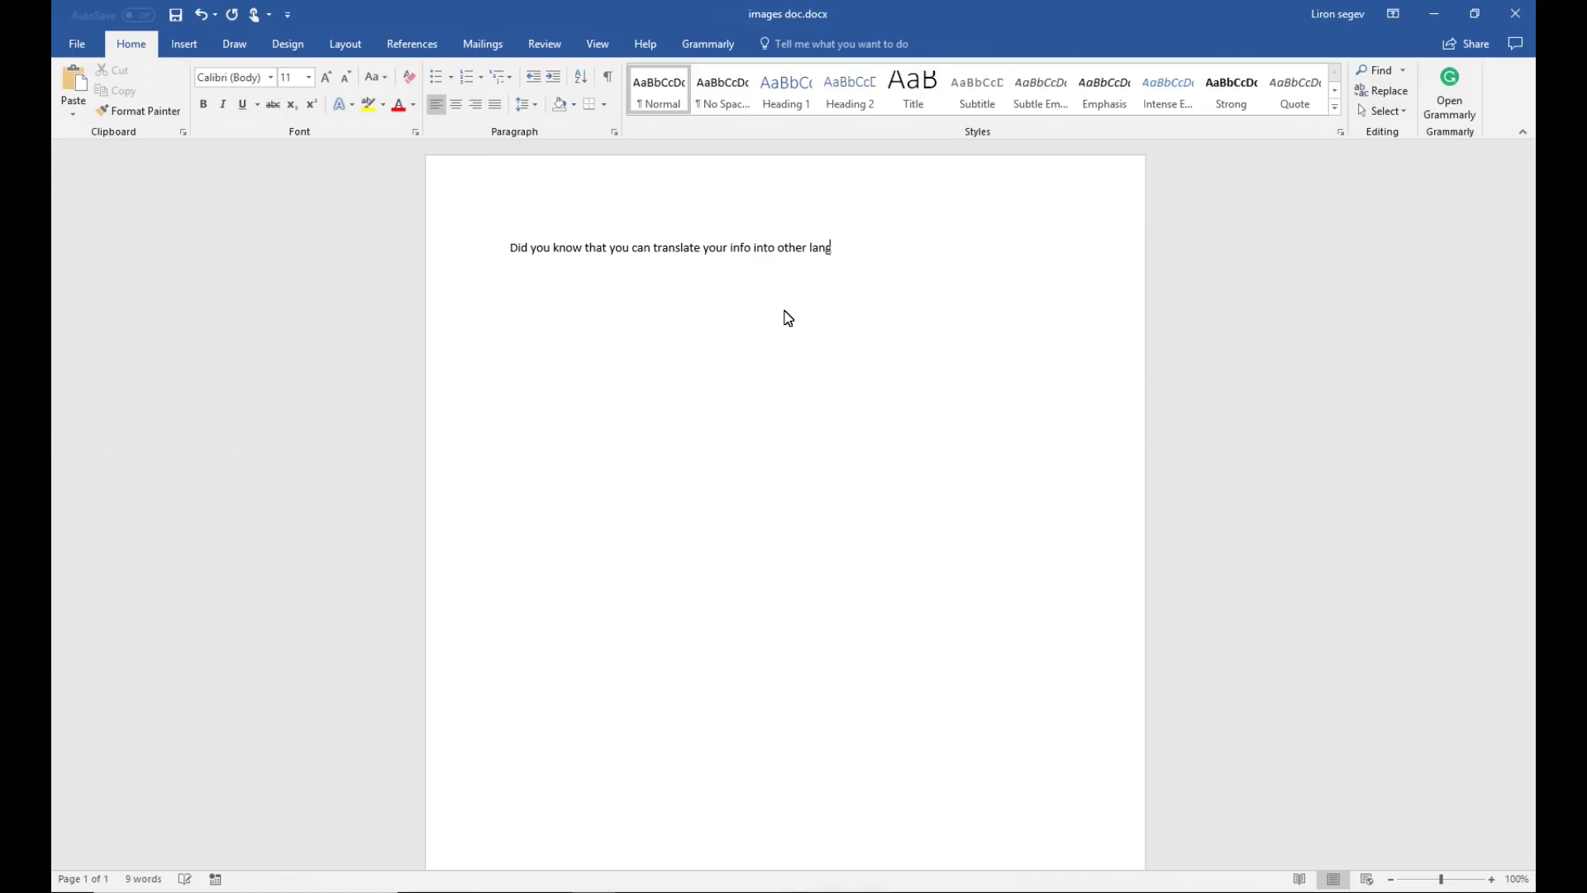
pyautogui.write('ua')
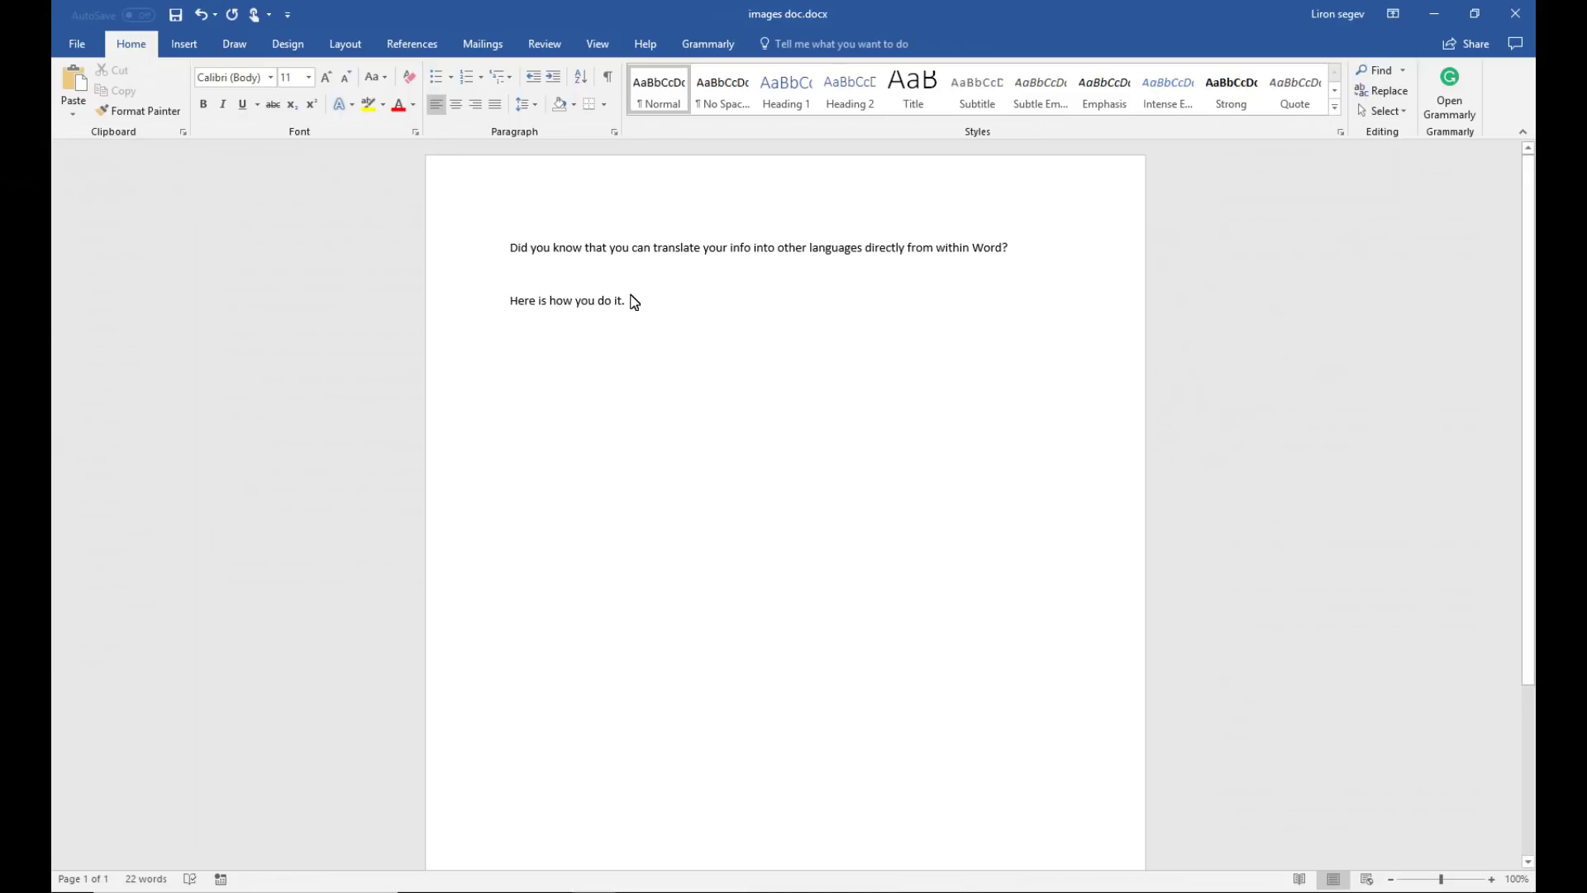
pyautogui.click(495, 307)
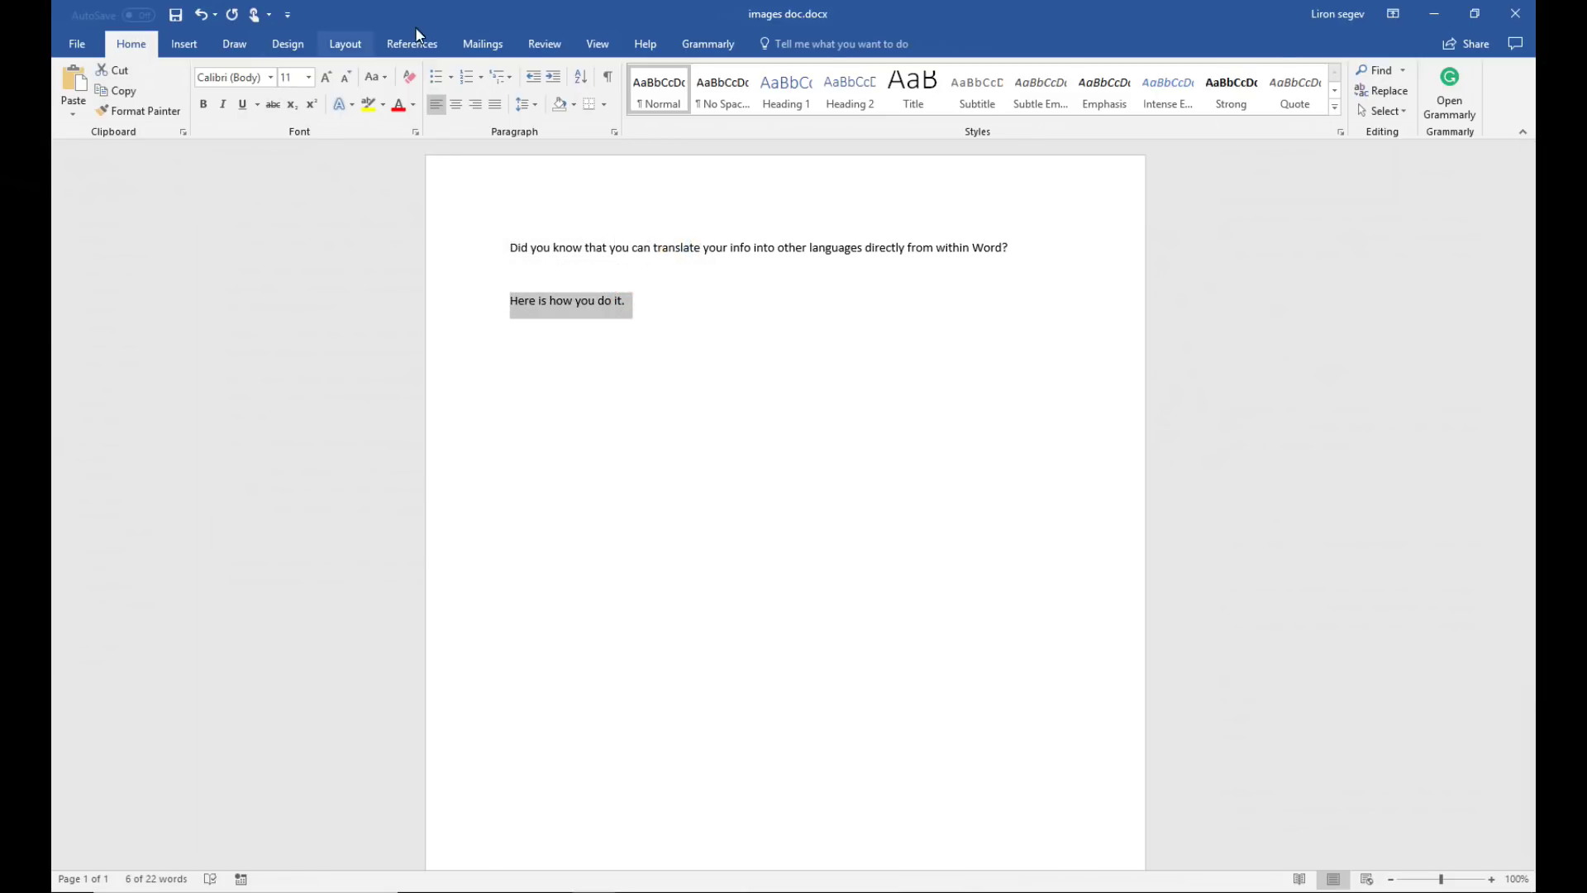
pyautogui.click(538, 47)
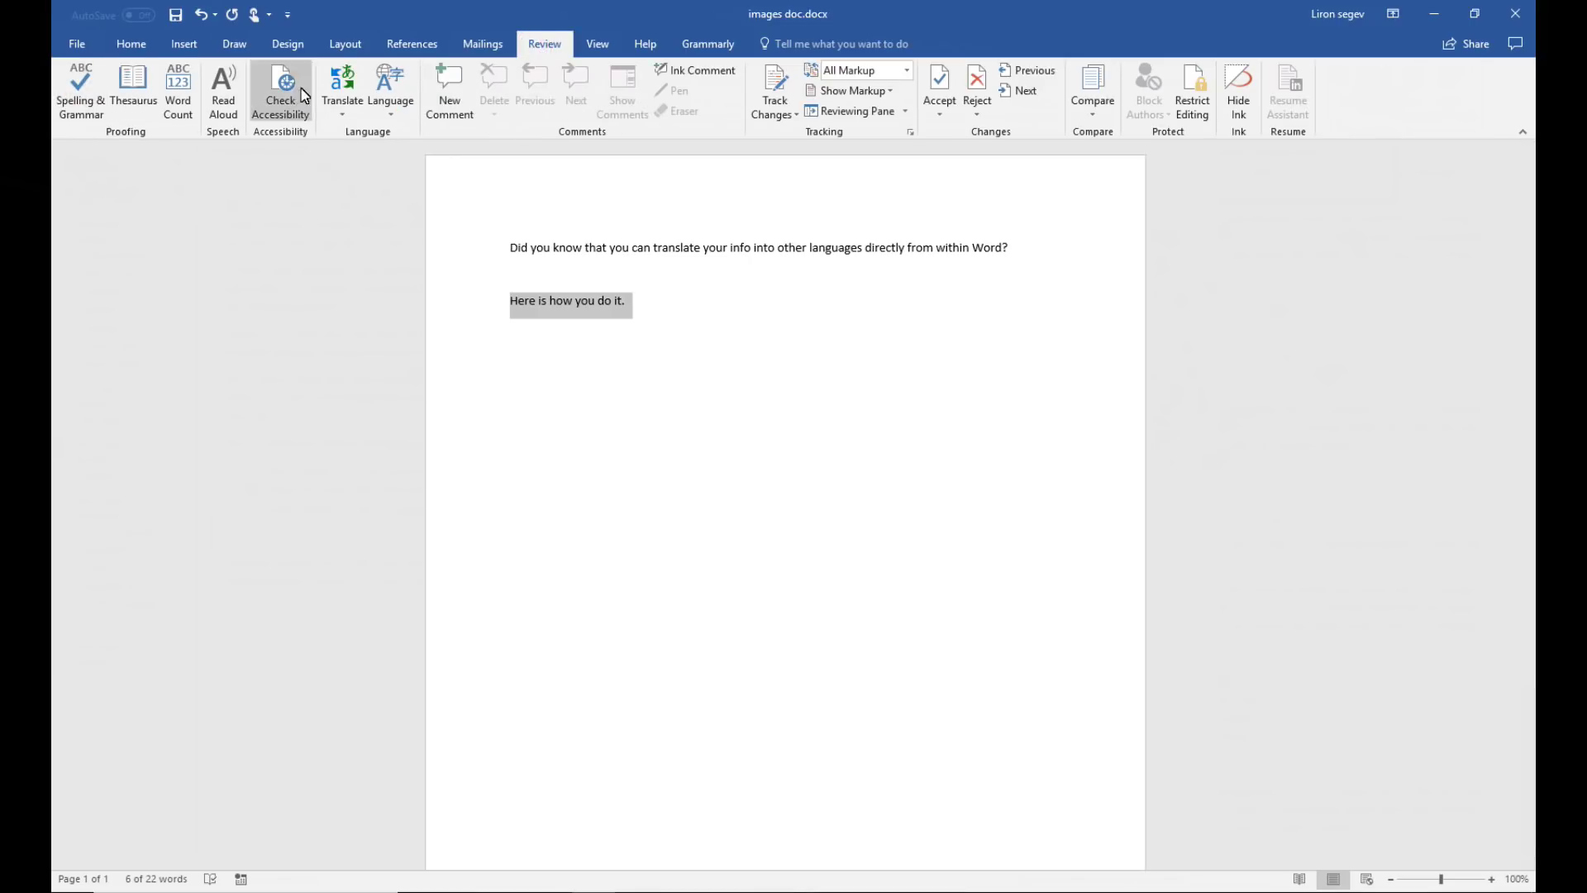
# Translate 'Here is how you do it.' into Spanish as 'Así es como lo haces.'
pyautogui.click(355, 87)
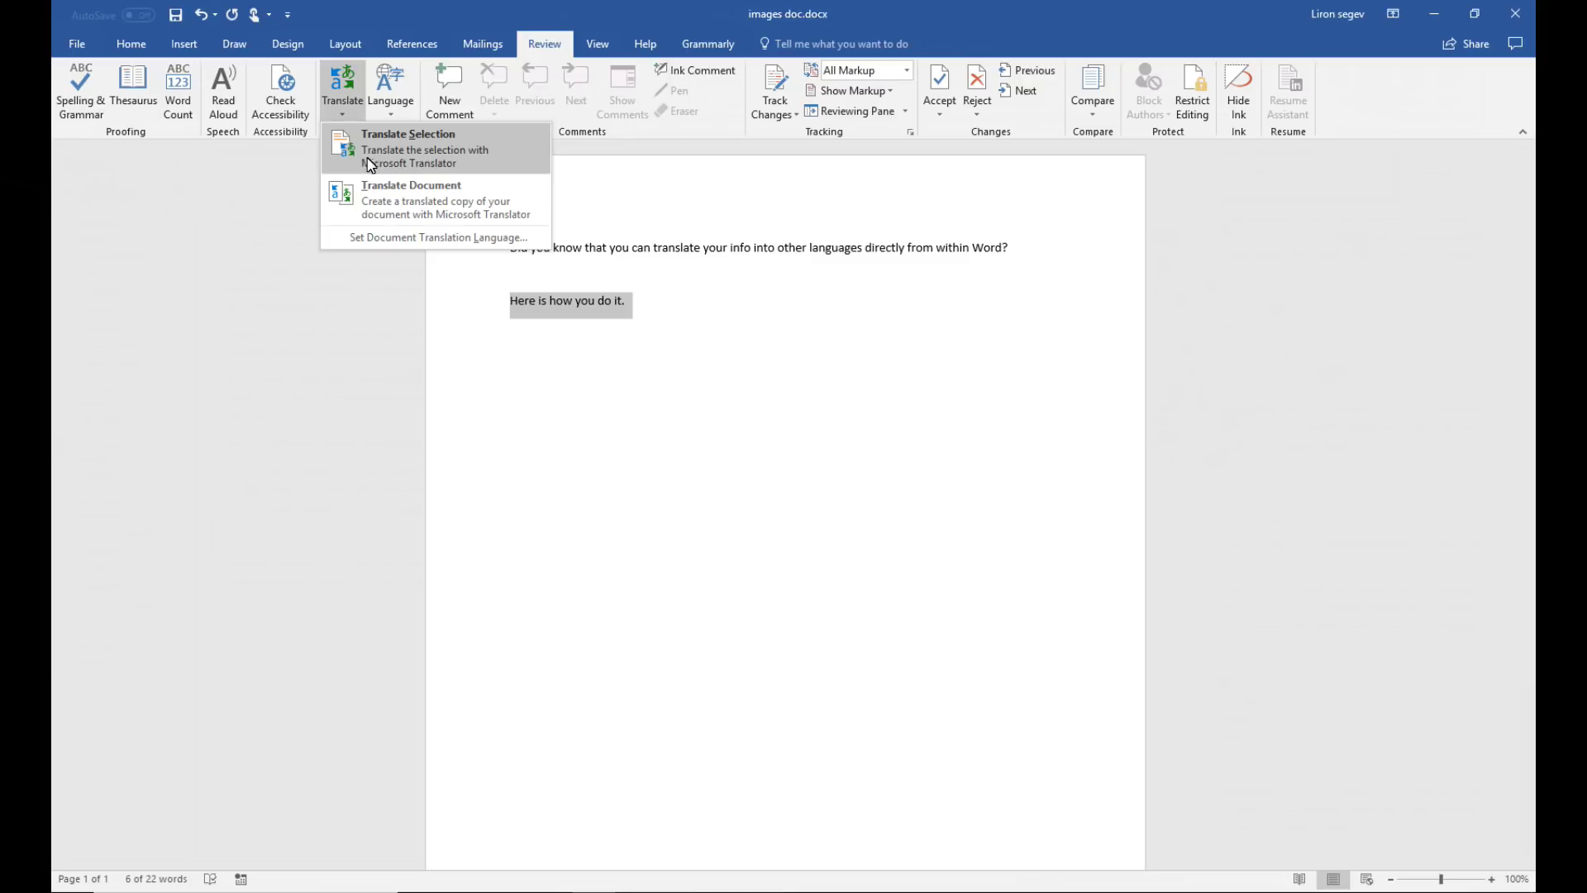
pyautogui.click(420, 152)
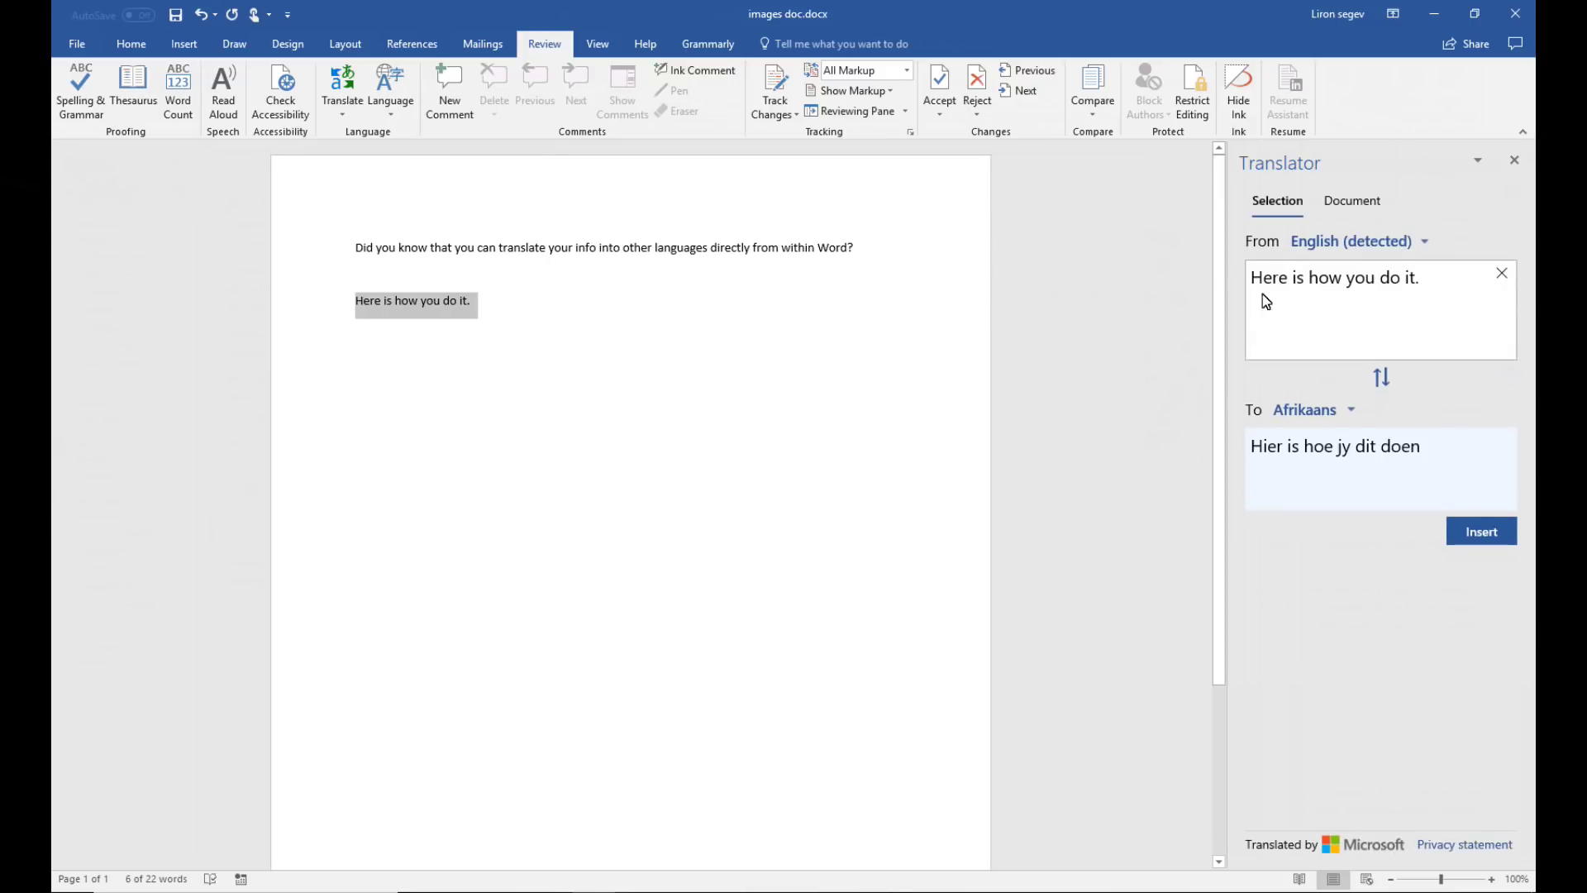
pyautogui.click(1354, 412)
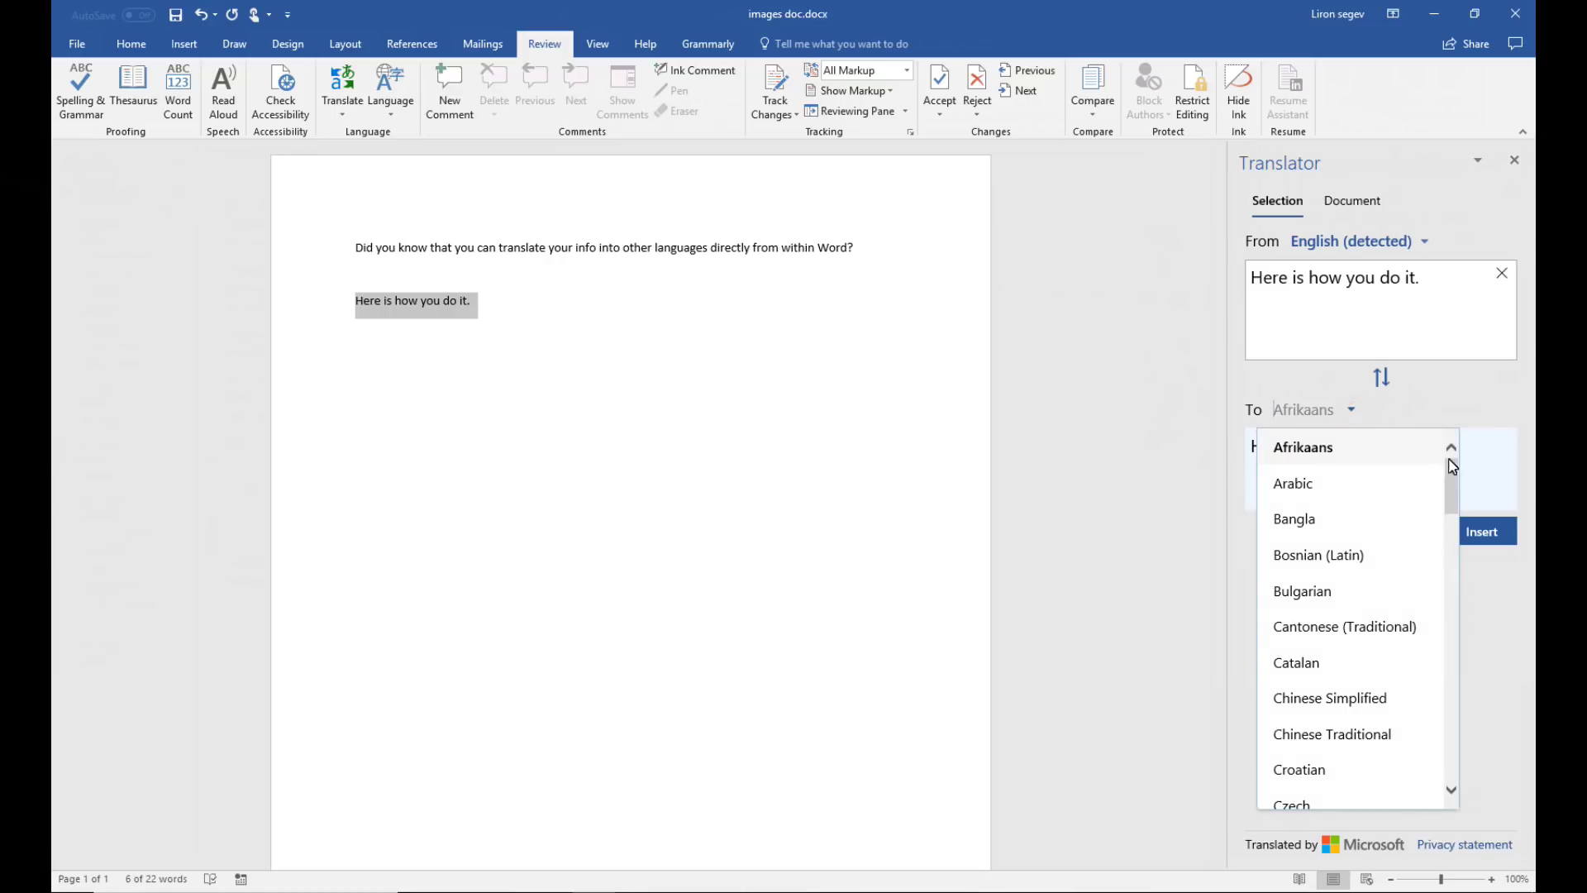
pyautogui.moveTo(1454, 482); pyautogui.dragTo(1457, 740)
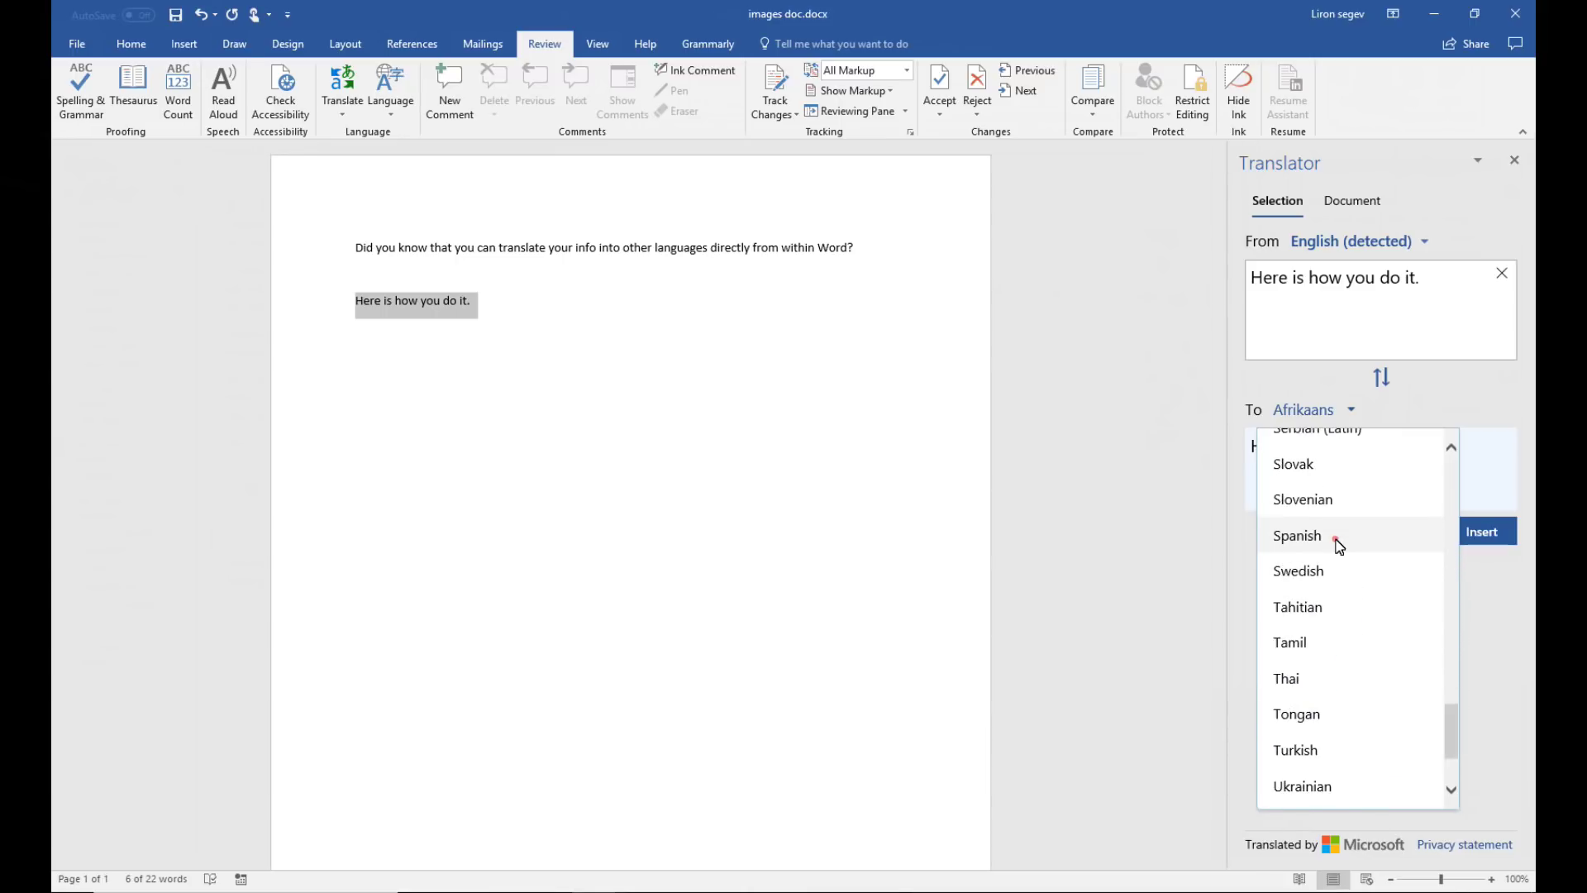
pyautogui.click(1340, 542)
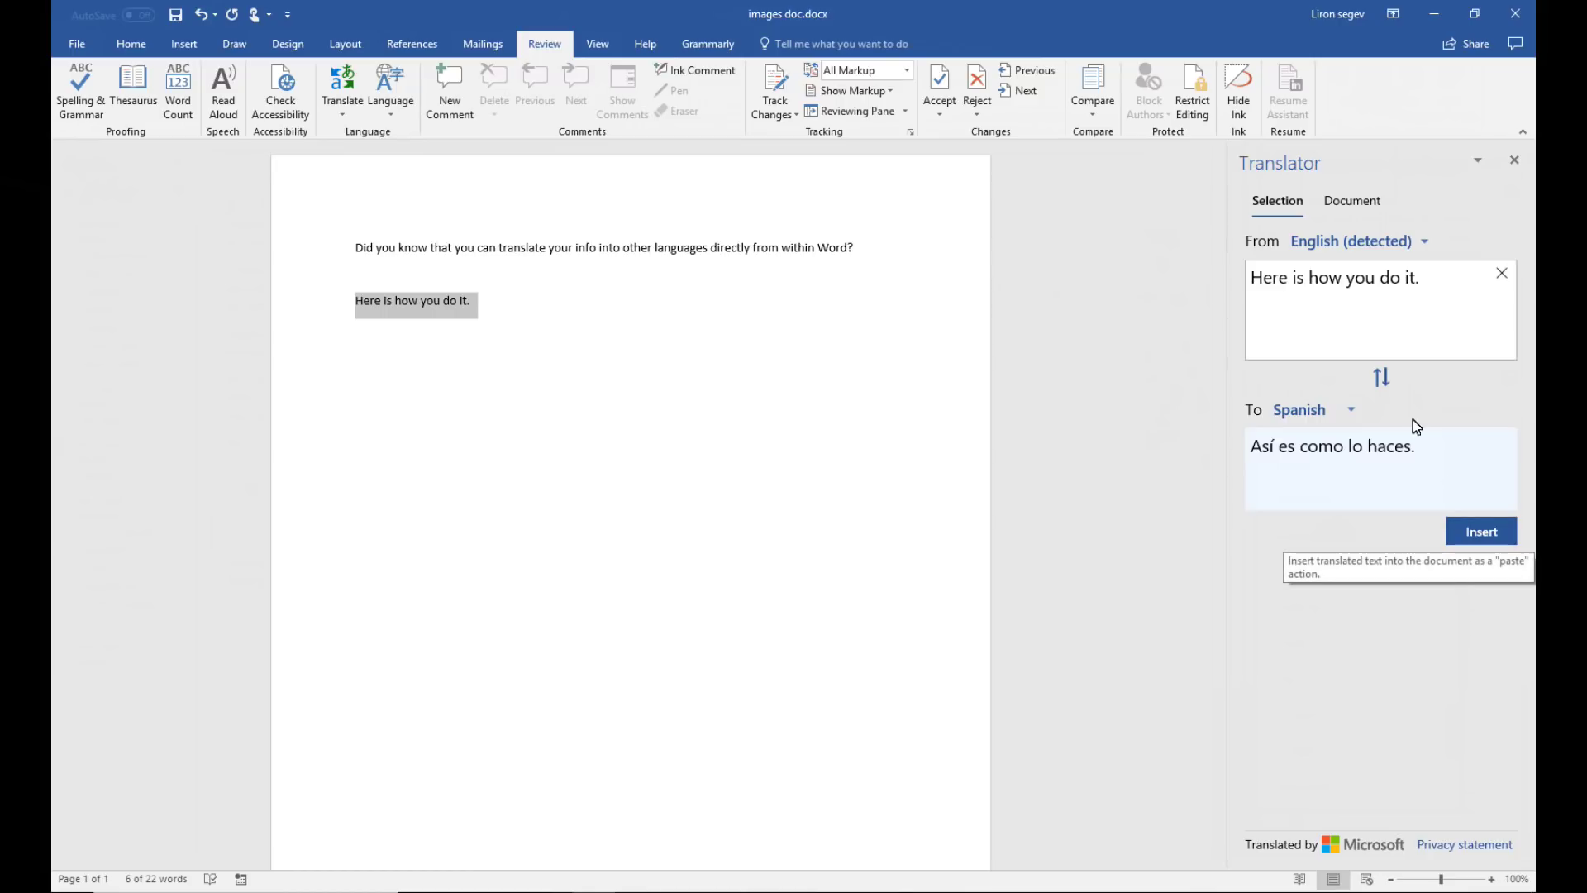
pyautogui.click(1389, 382)
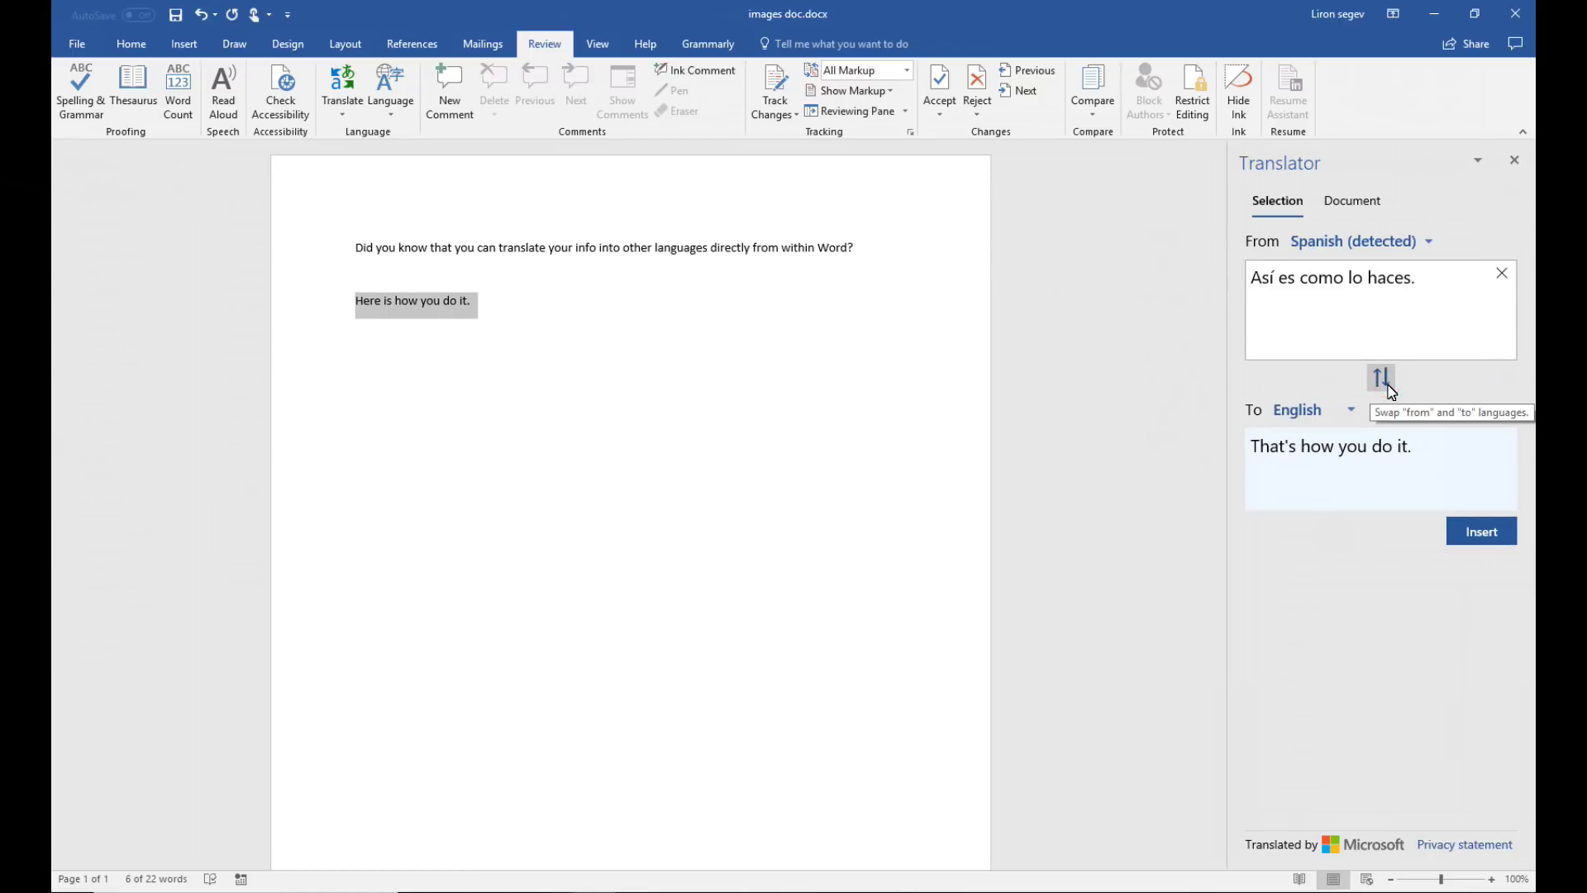
pyautogui.click(1382, 379)
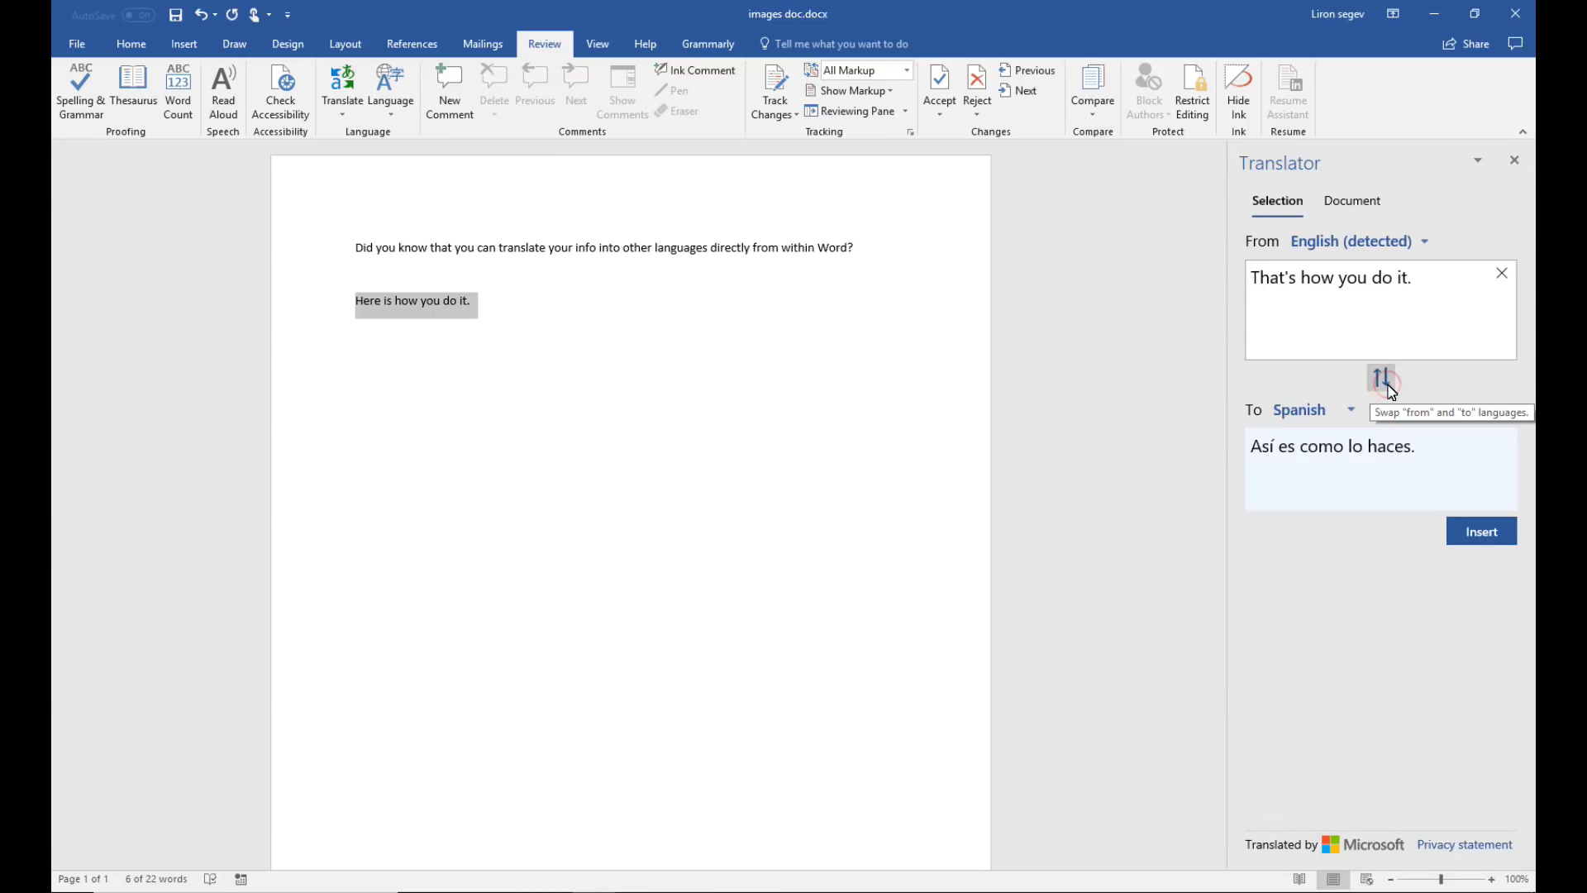
# Insert the Spanish translation 'Así es como lo haces.' into the document on its own line
pyautogui.click(1483, 533)
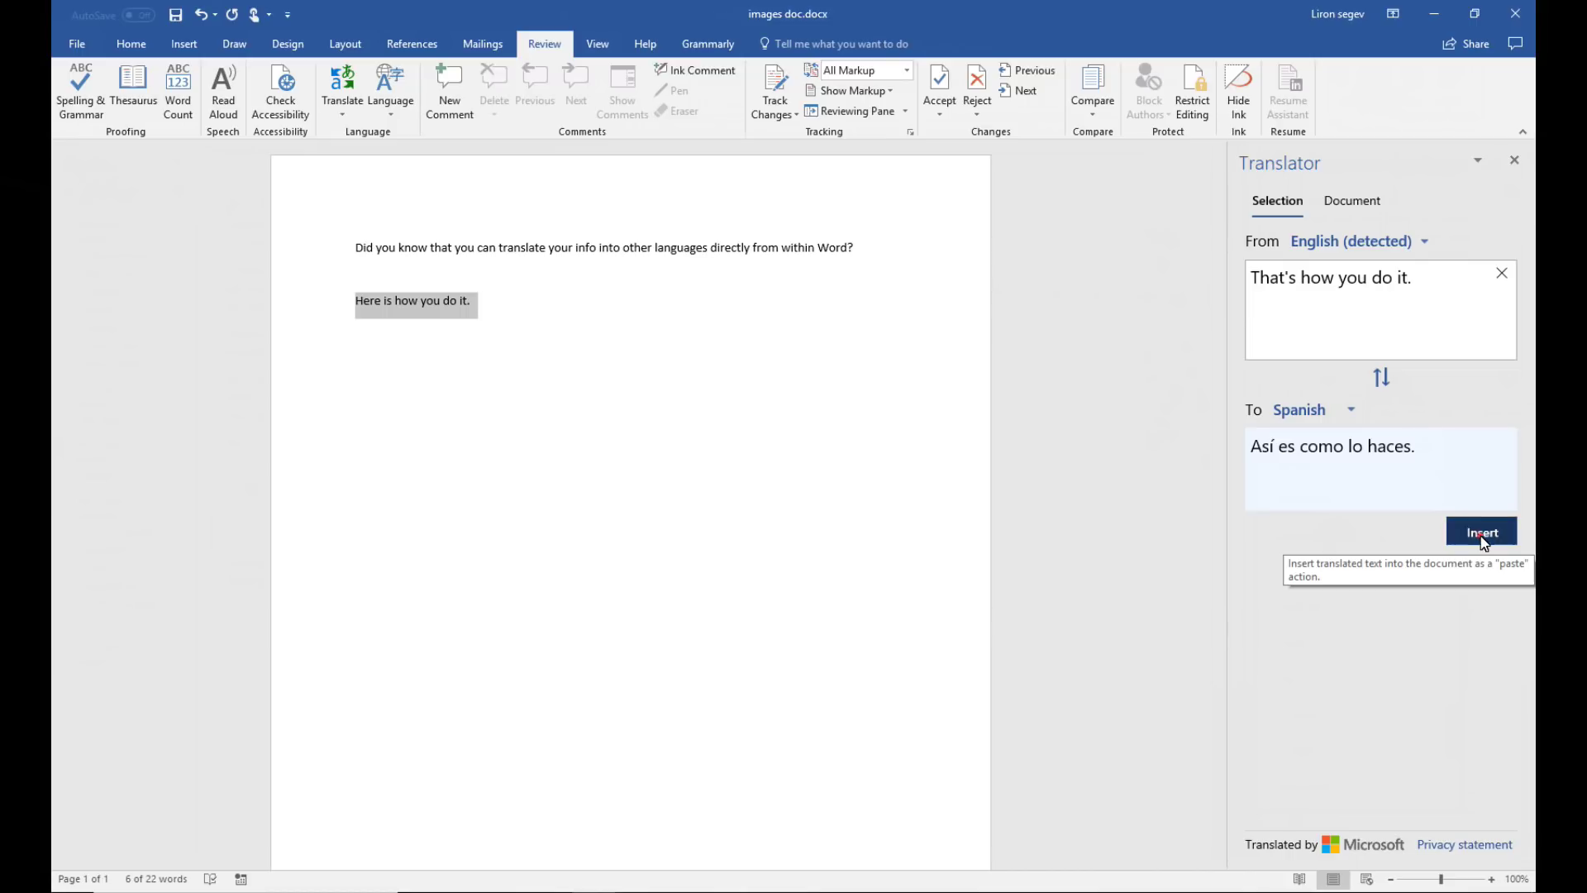
pyautogui.click(561, 319)
pyautogui.press('Return')
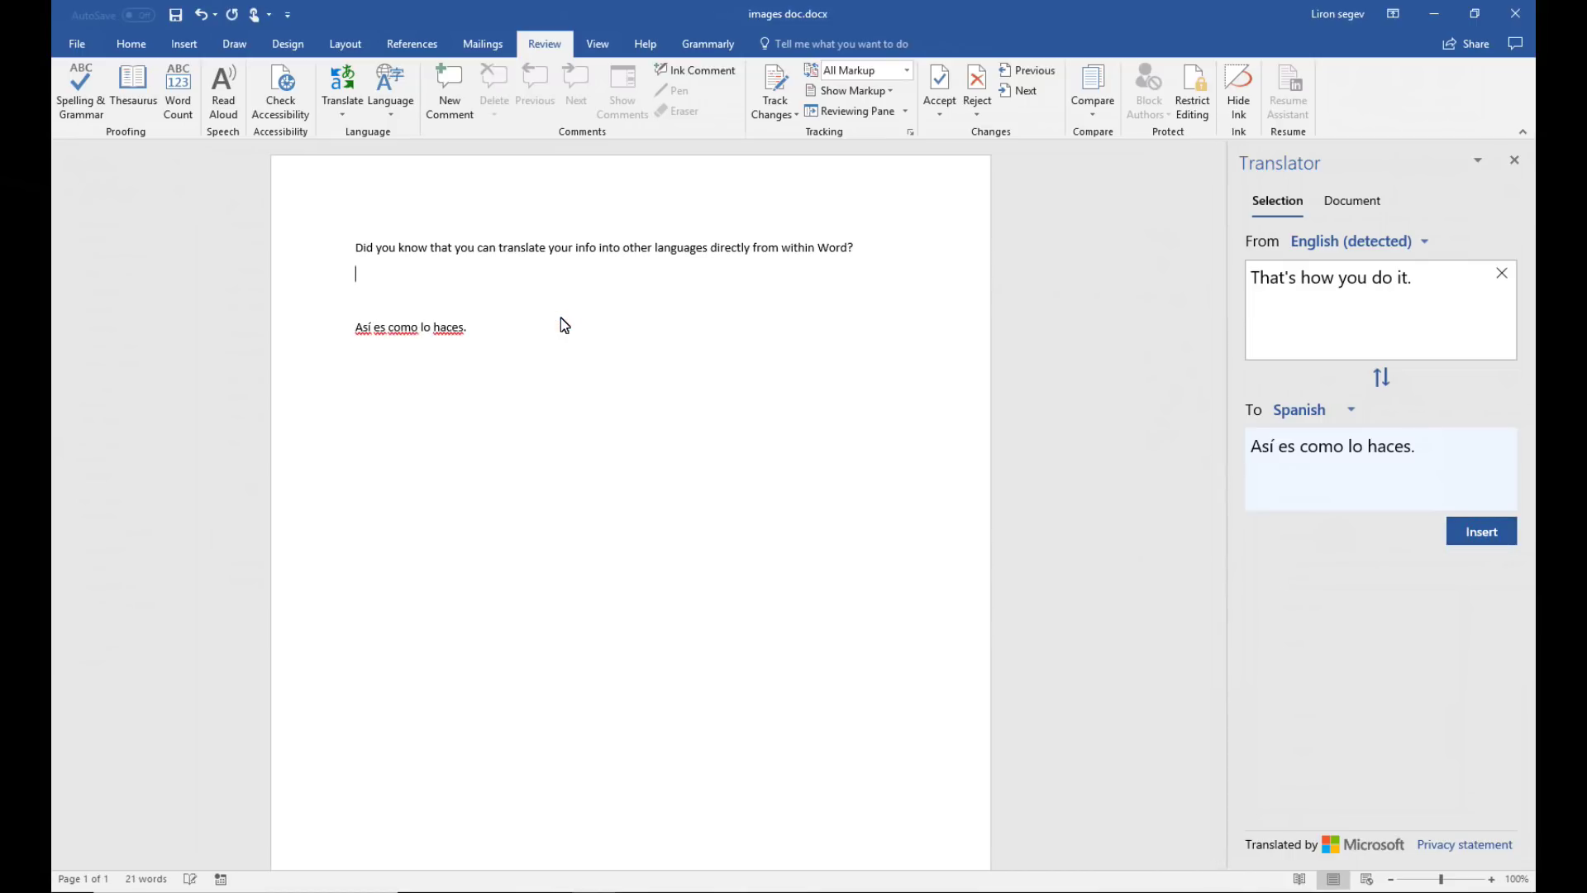
# Translate the Spanish sentence back into English, giving 'That's how you do it.'
pyautogui.hotkey('shift', 'Up')
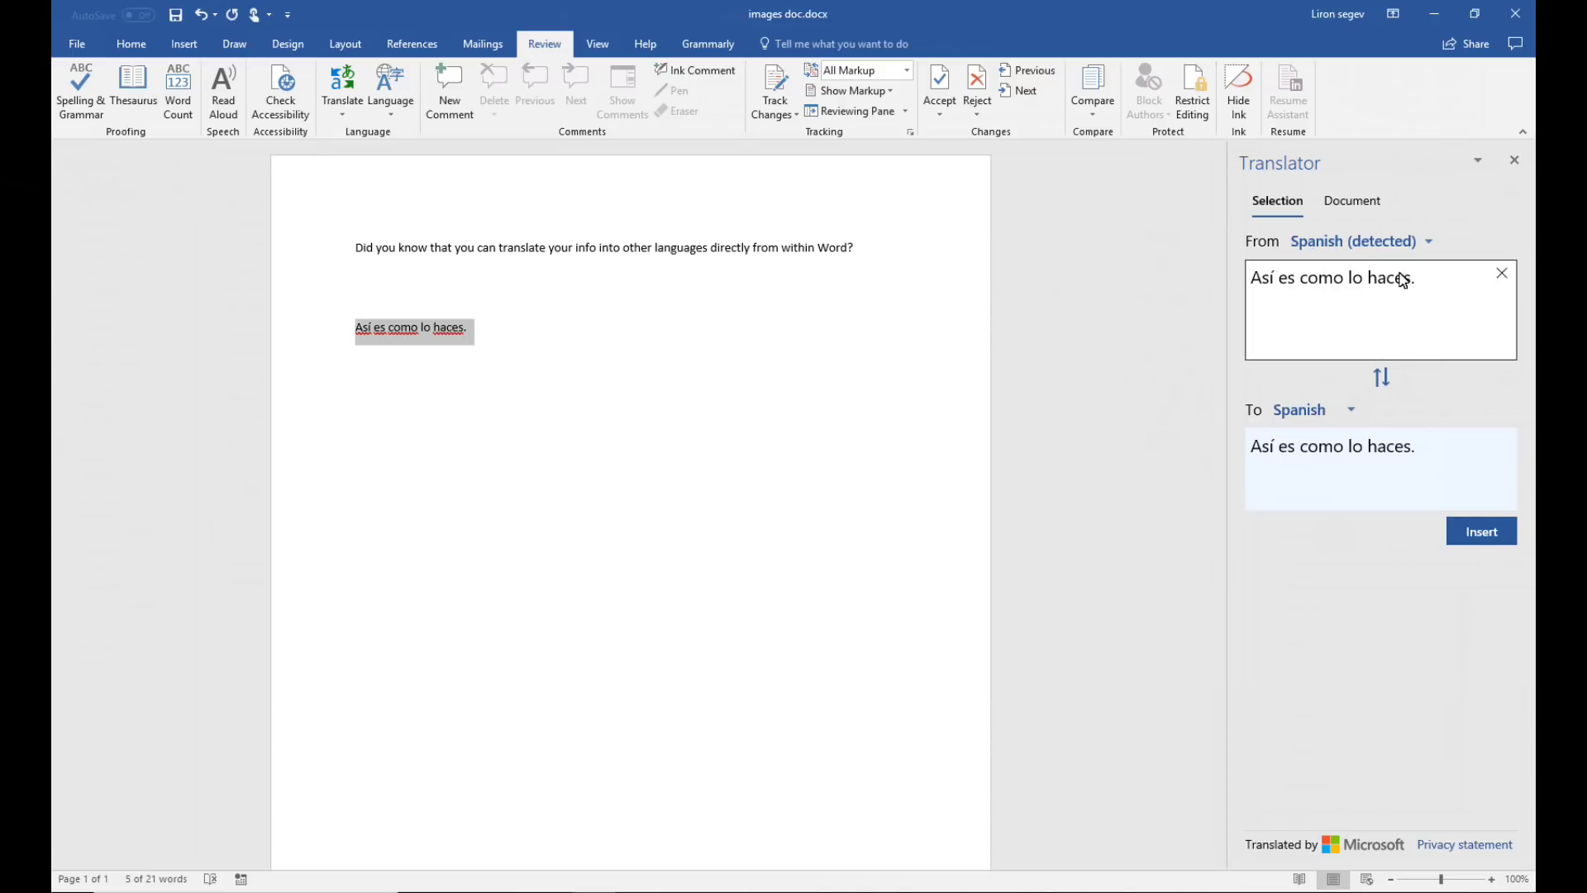
pyautogui.click(1357, 412)
pyautogui.moveTo(1464, 713); pyautogui.dragTo(1476, 537)
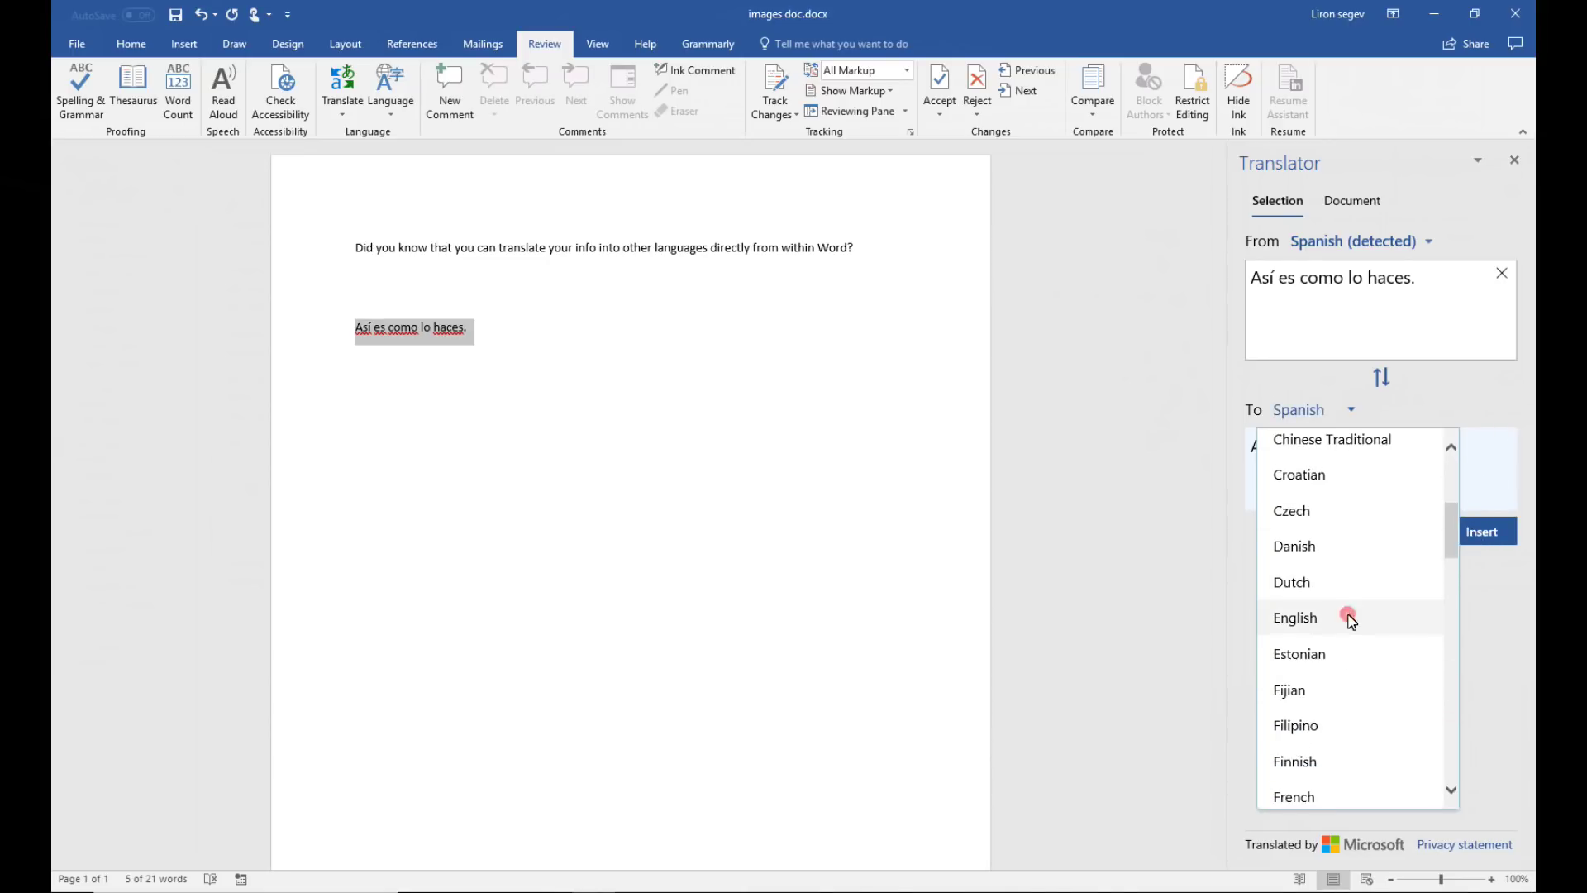
pyautogui.click(1350, 620)
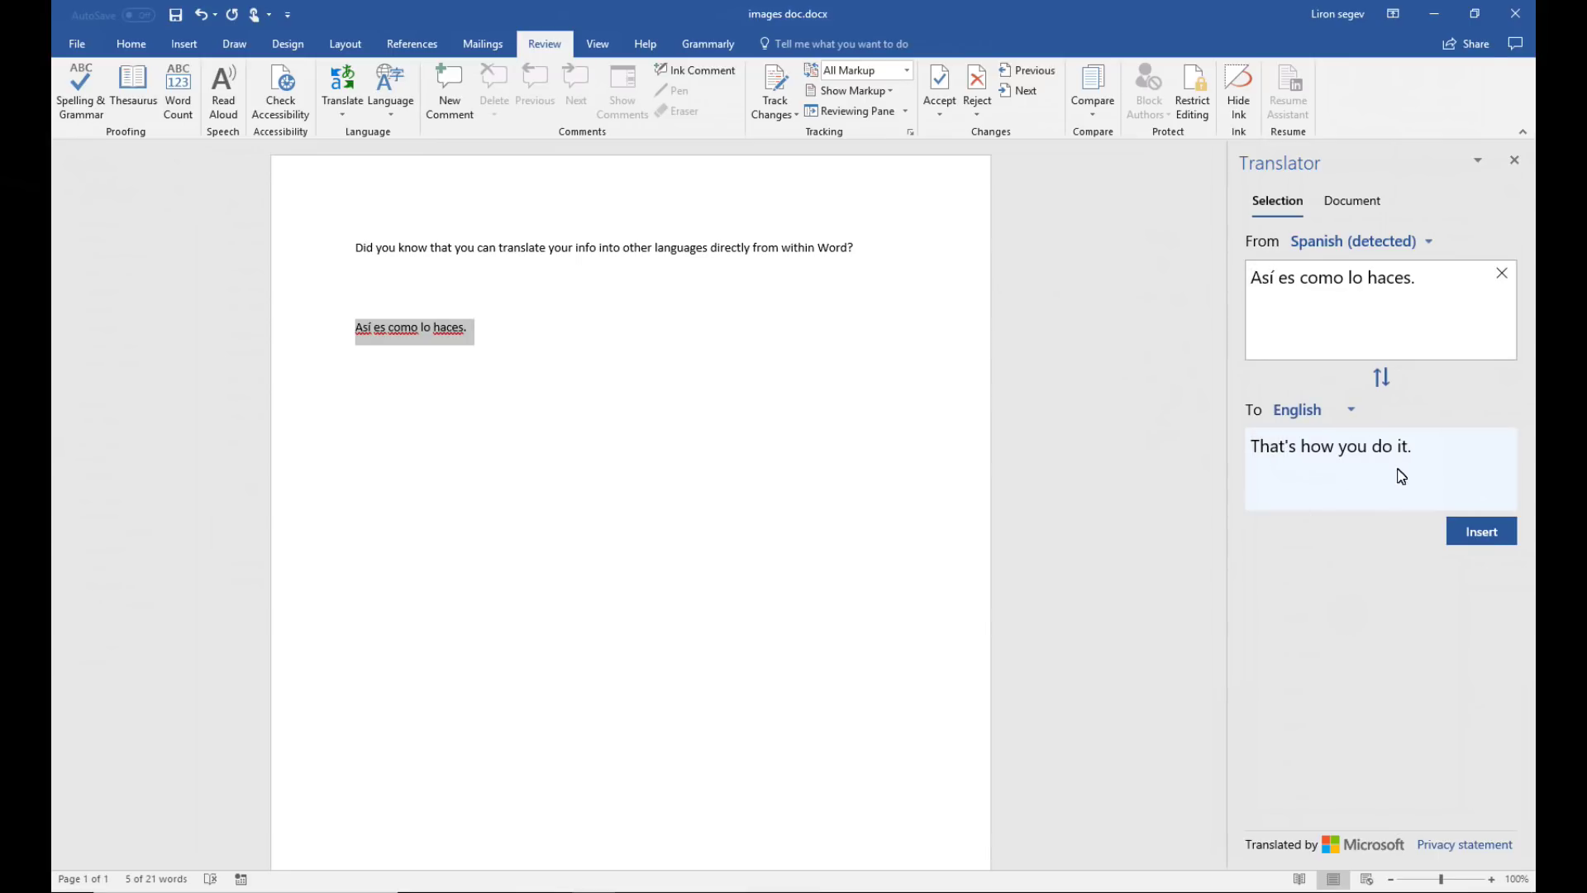